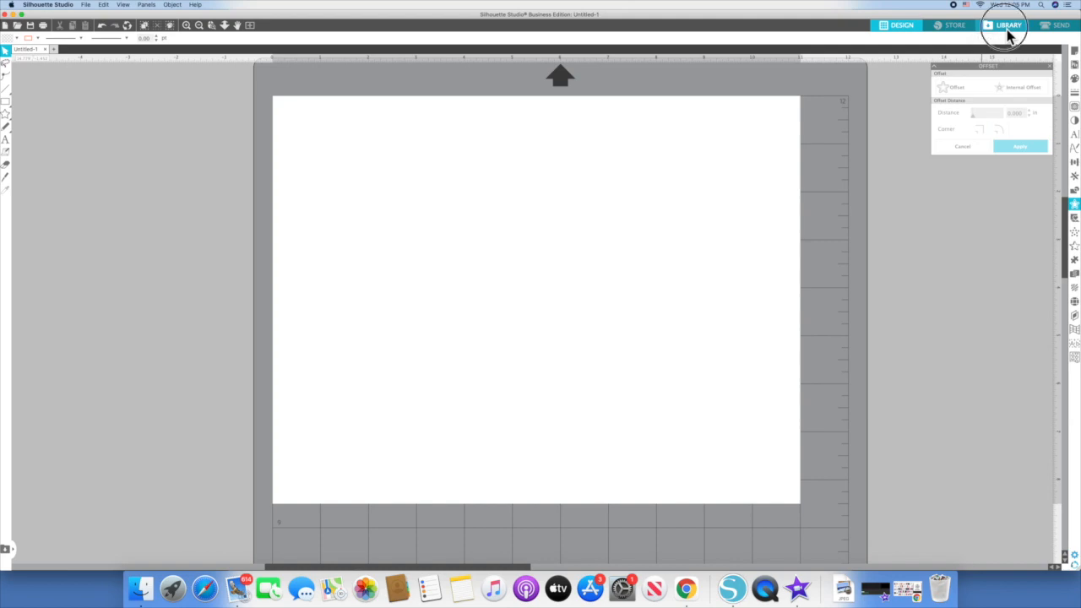
Search all library files for "lip" and open the purse lip balm design on the page
left_click(1008, 32)
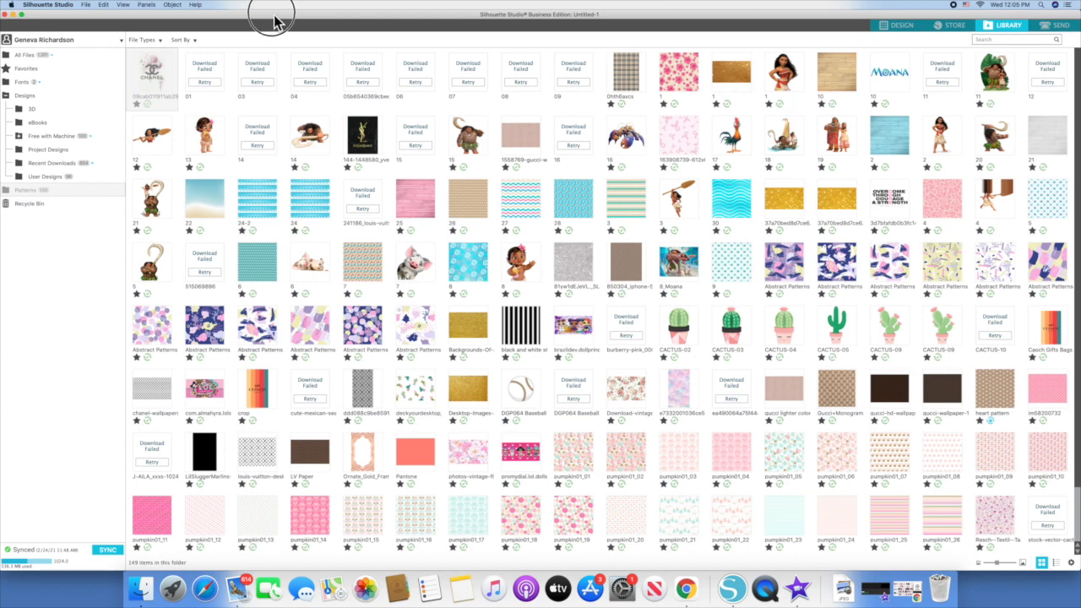
left_click(28, 58)
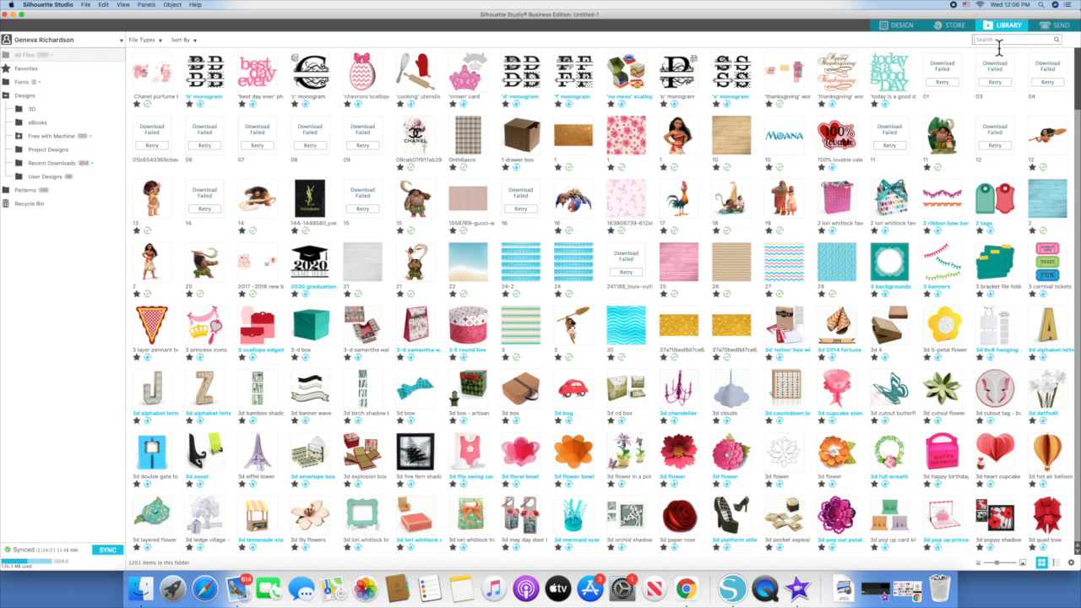
type("lipba")
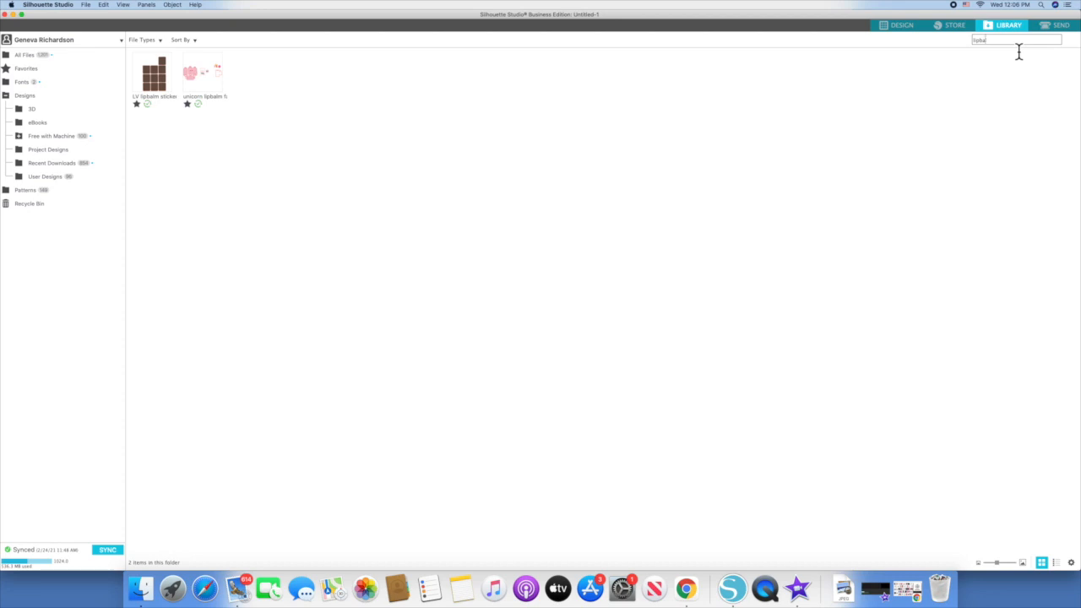
key("BackSpace")
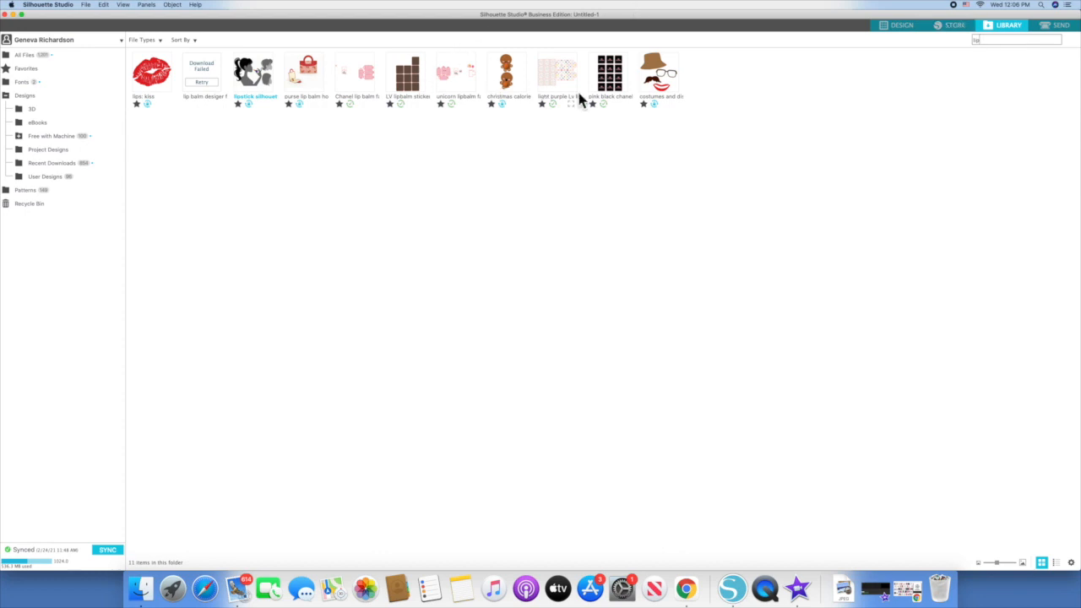
double_click(313, 72)
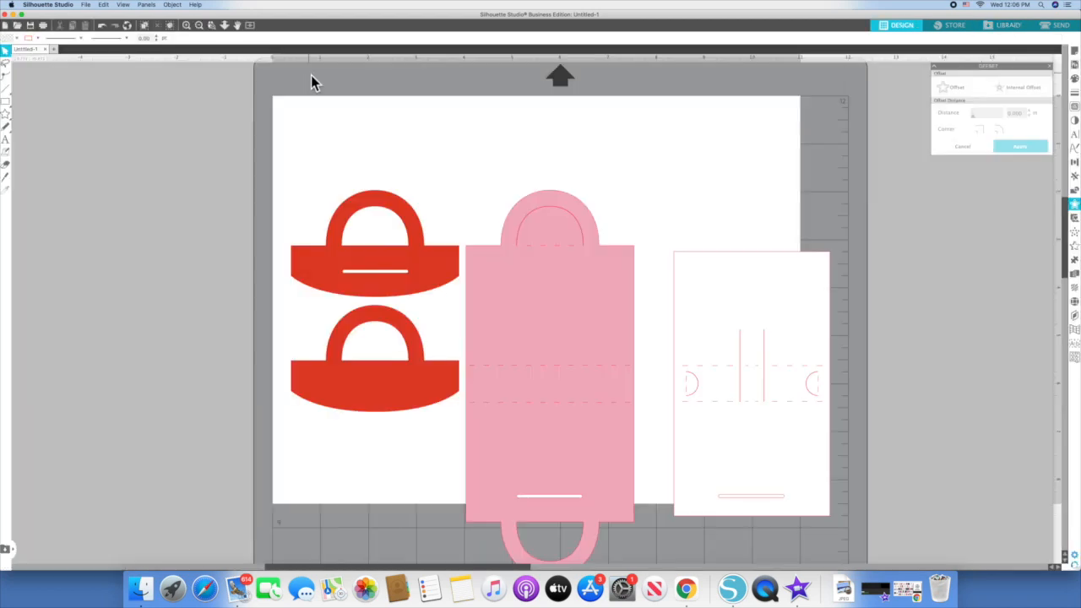
Move the whole purse design up so the pink piece fits on the page, and ungroup it
left_click(561, 297)
left_click_drag(561, 293, 503, 212)
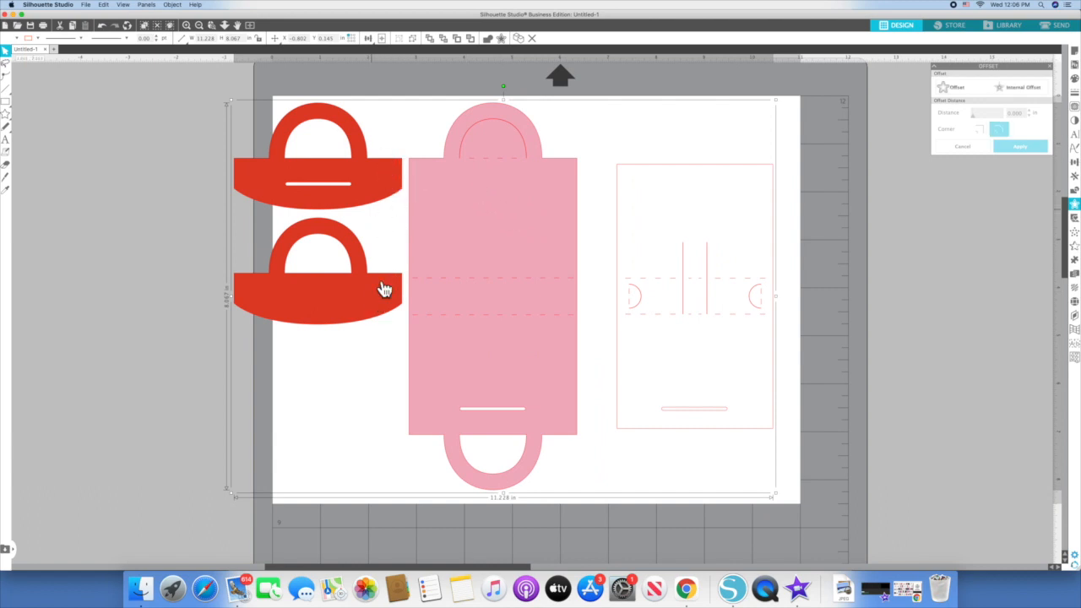
right_click(505, 209)
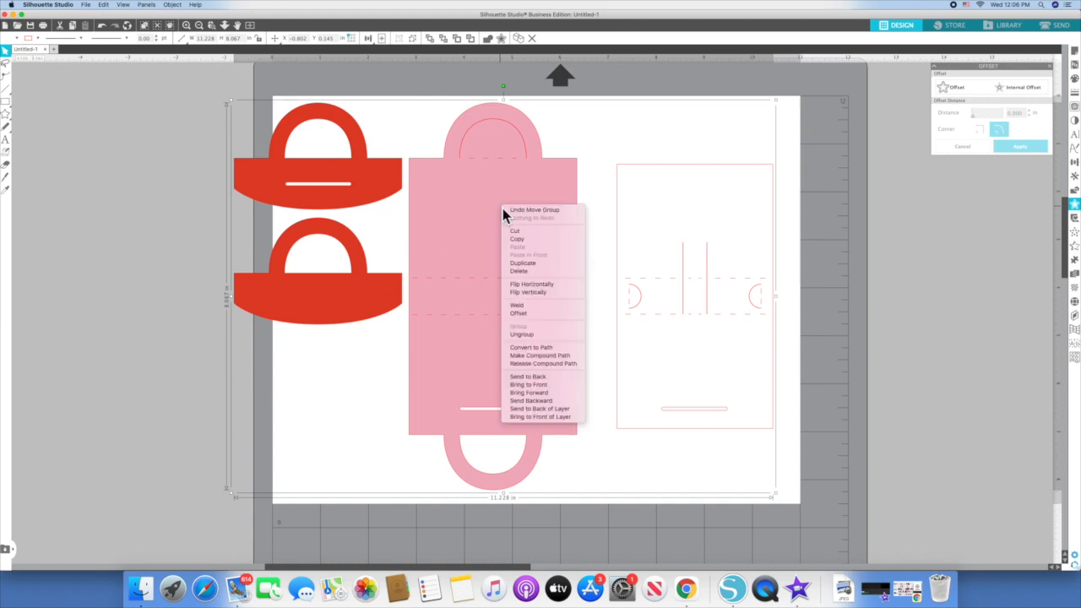
left_click(534, 339)
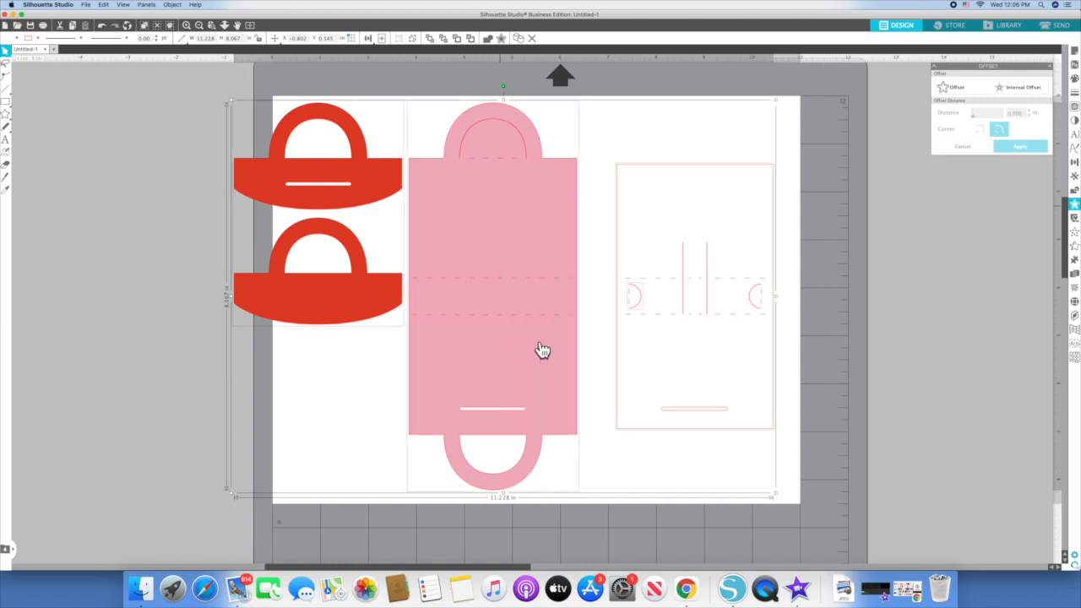
left_click(681, 101)
Delete the two red purse flap pieces
left_click(336, 121)
left_click(361, 320, "shift")
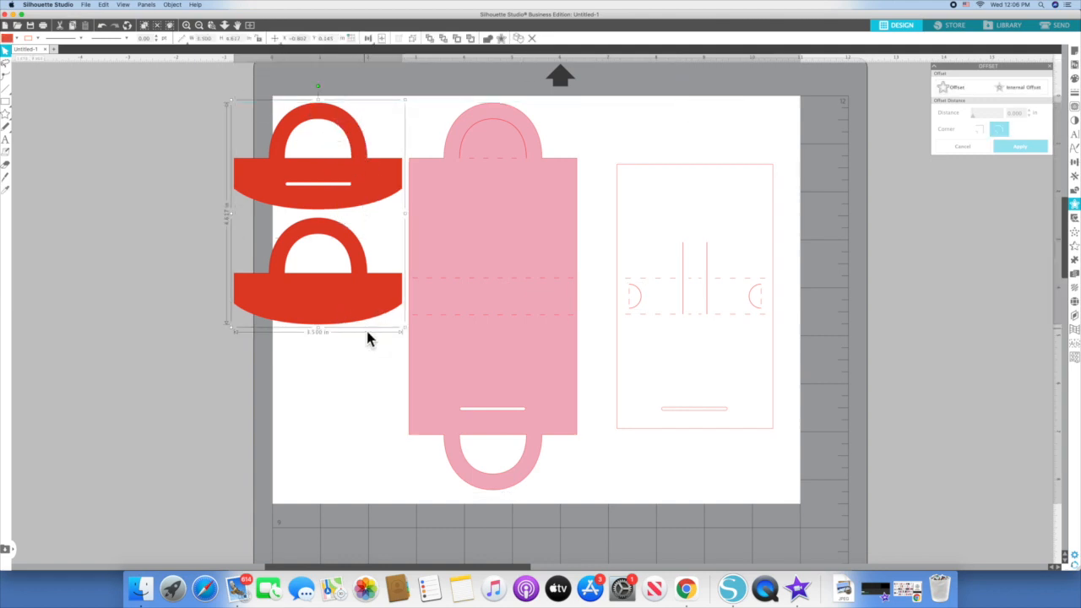
key("Delete")
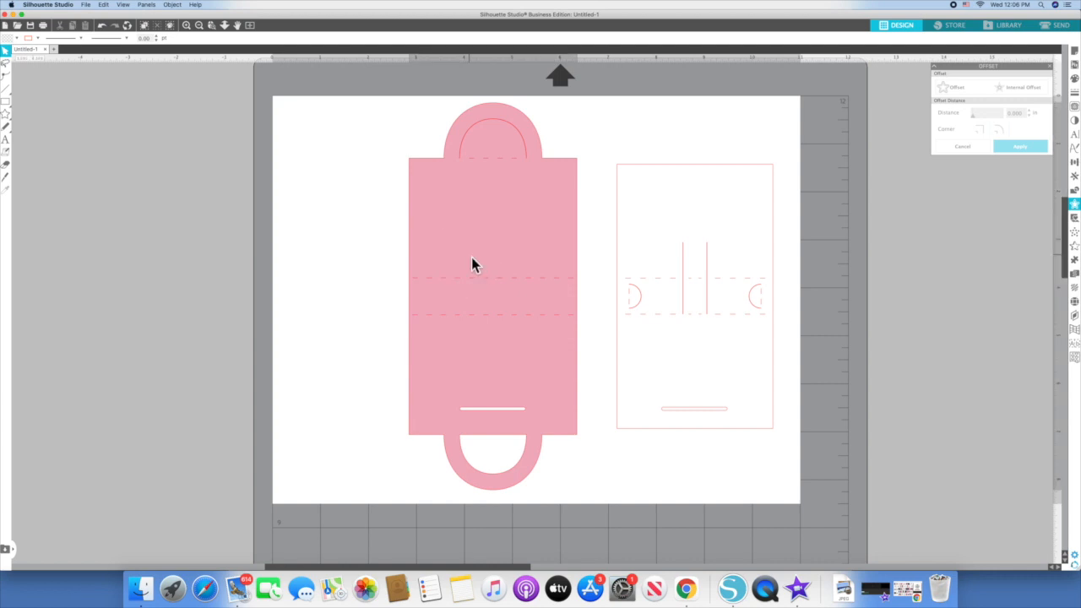
Group all parts of the rectangular insert and move the group off the page, well clear of the pink purse
left_click(471, 258)
left_click_drag(612, 121, 725, 442)
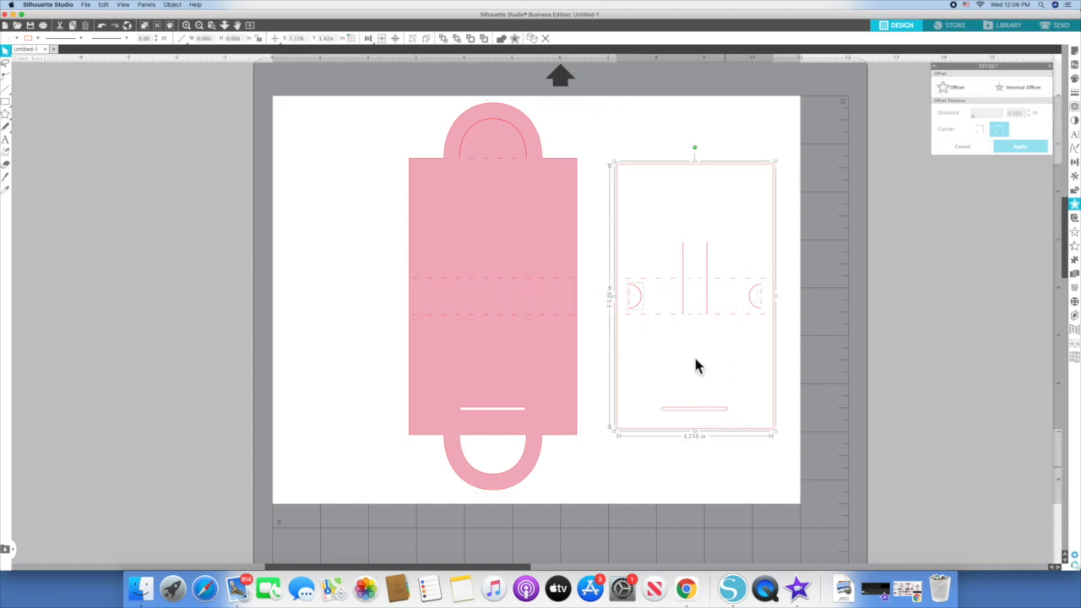
right_click(686, 357)
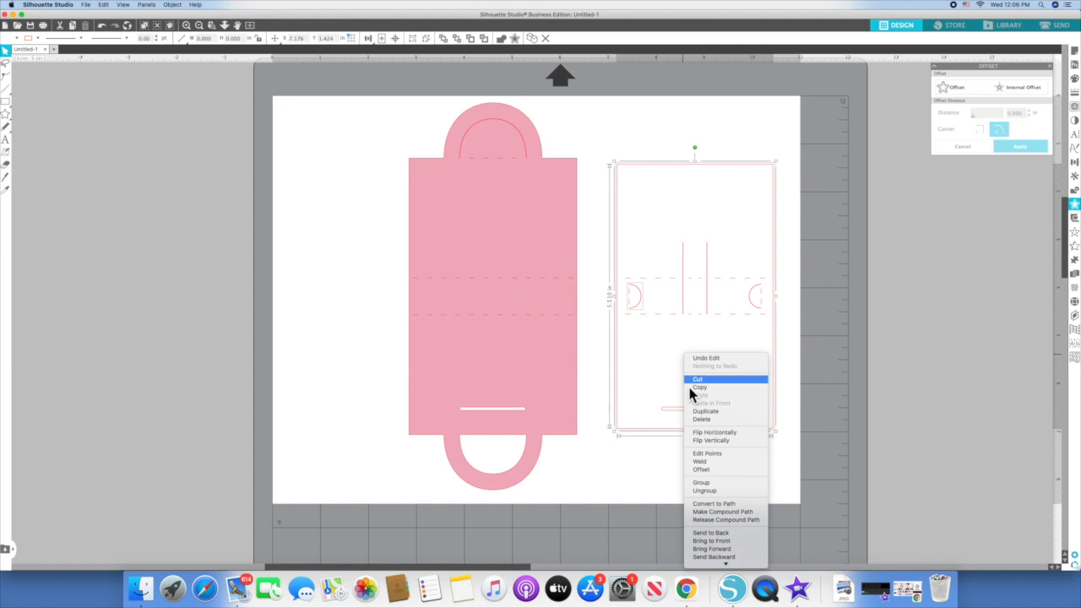
left_click(718, 483)
left_click_drag(696, 171, 205, 174)
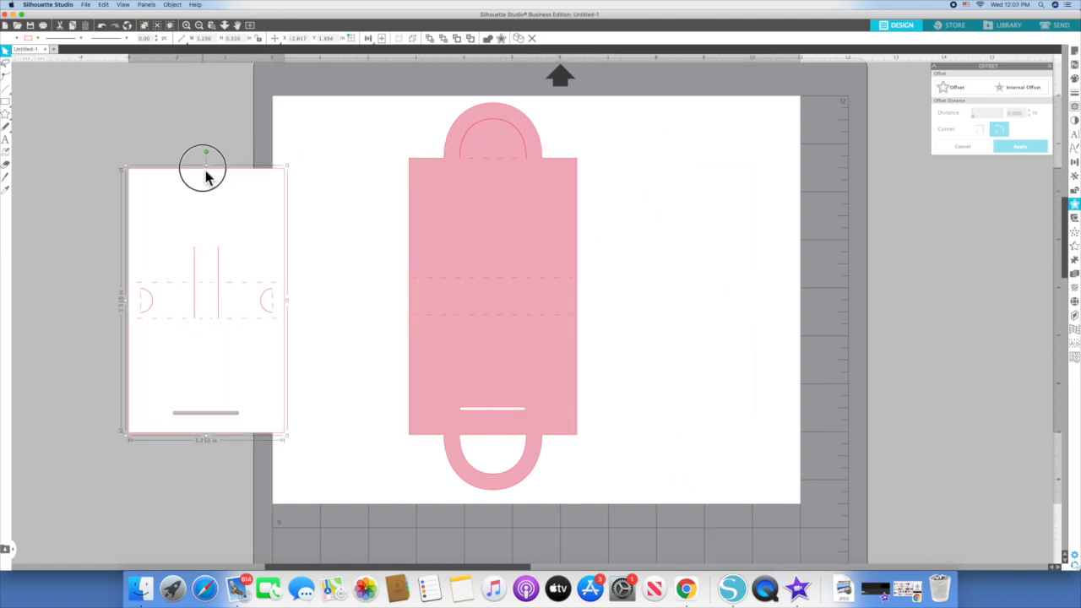
left_click_drag(280, 207, 206, 176)
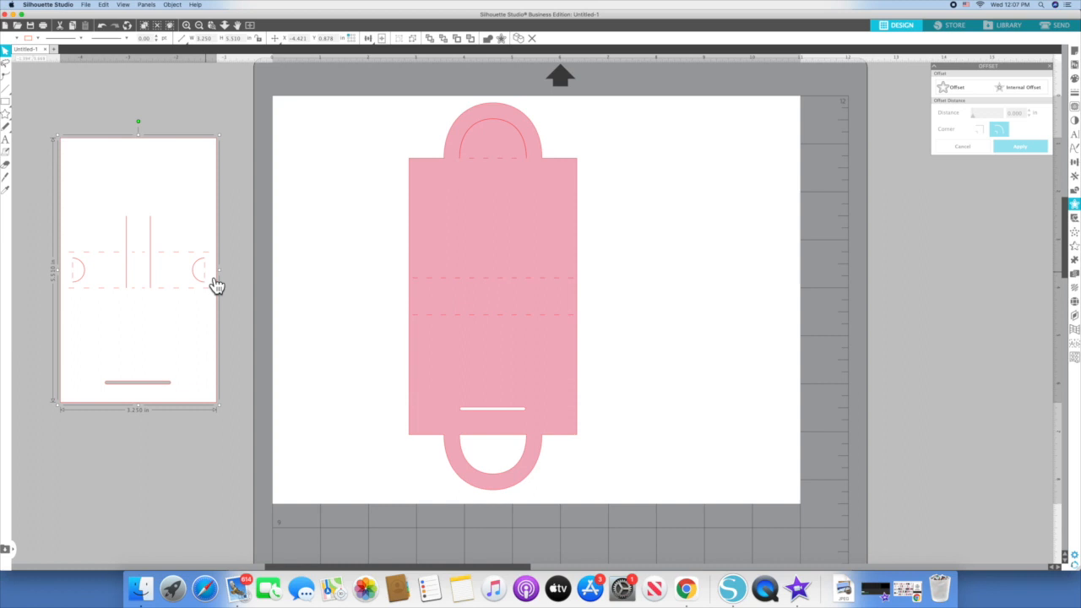
left_click_drag(180, 167, 145, 160)
Rotate the pink purse piece 180 degrees so the slotted side with the open handle is at the top
left_click(468, 184)
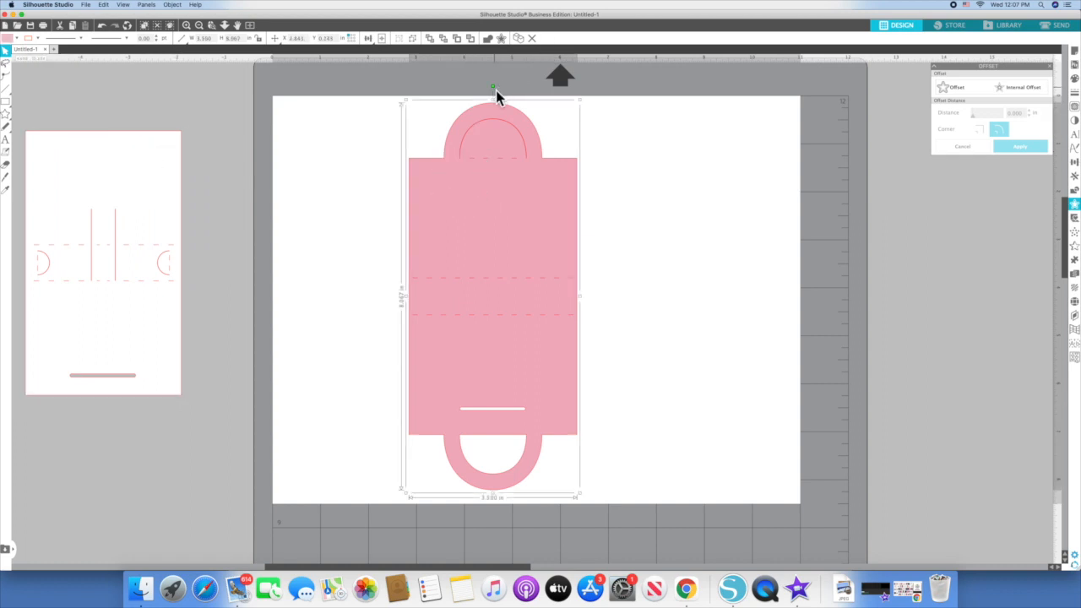
left_click_drag(496, 91, 518, 482)
left_click(660, 365)
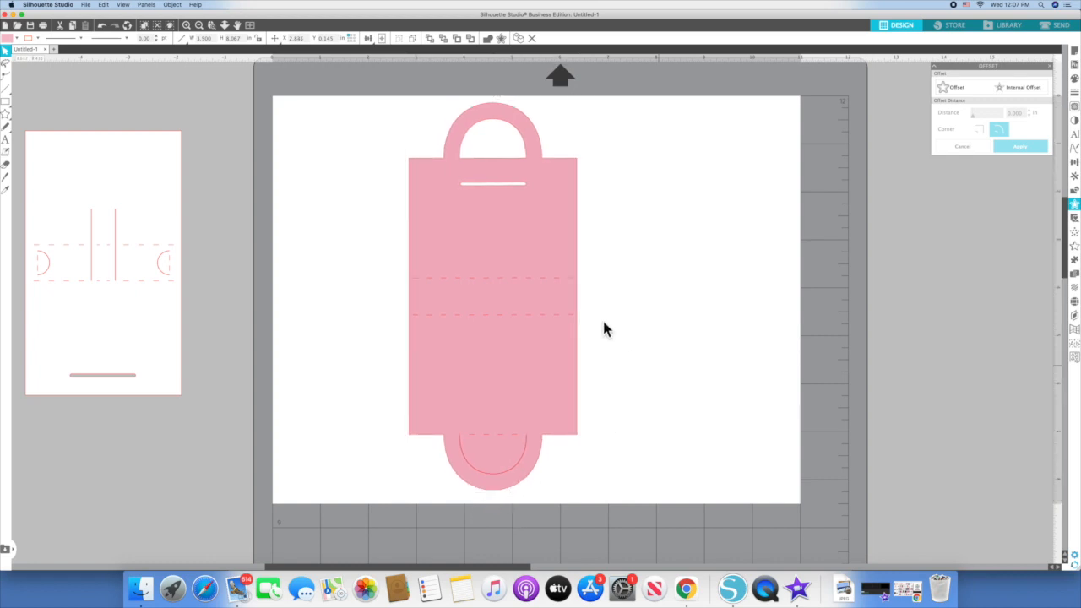
Apply a 0.125 in internal offset with sharp corners to the pink purse piece
left_click(533, 209)
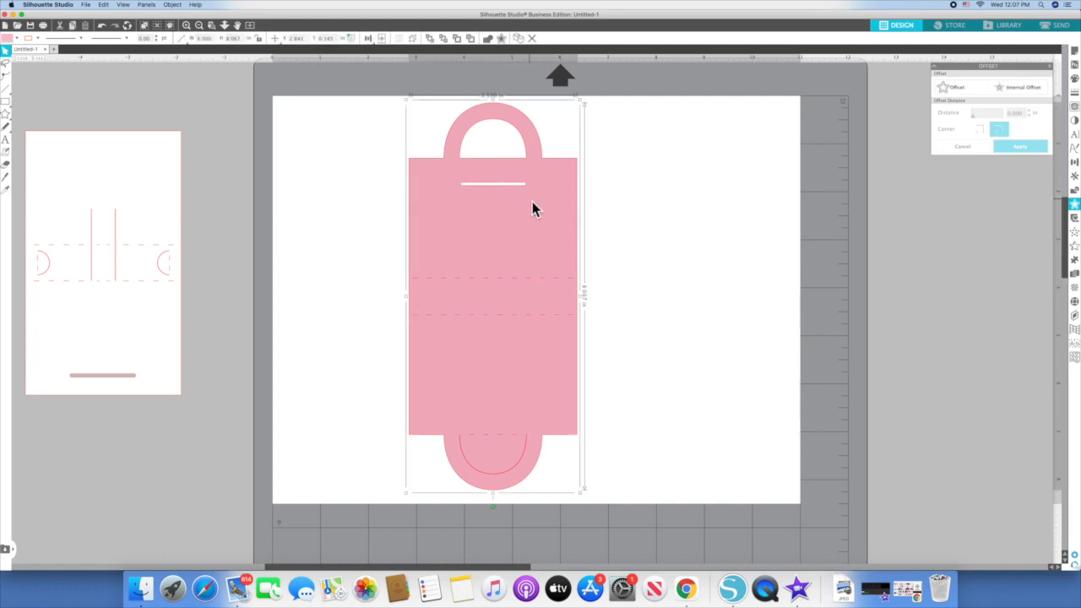
left_click(147, 5)
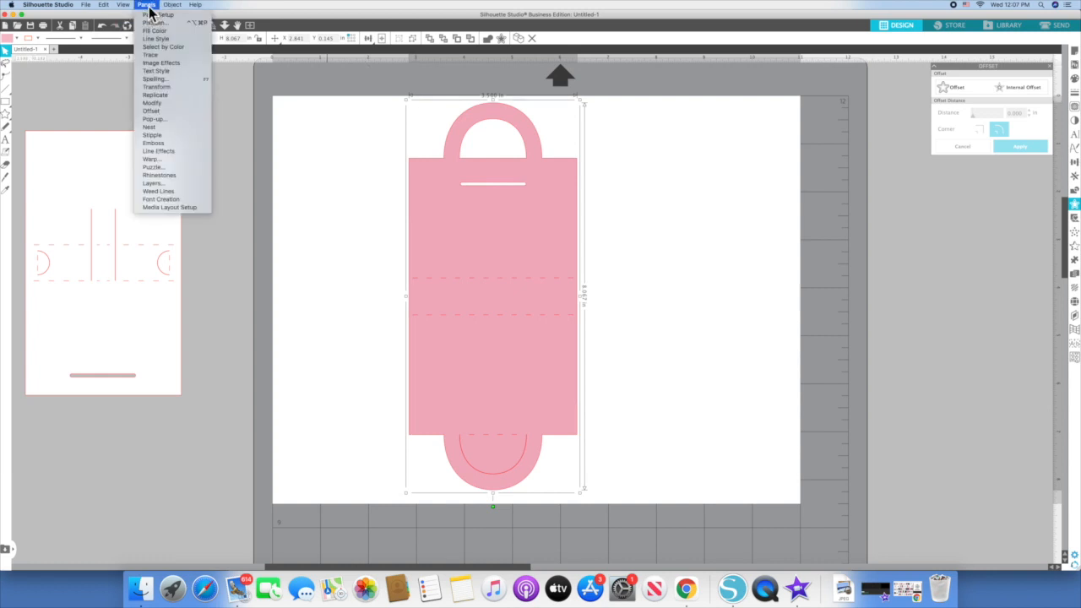
left_click(174, 113)
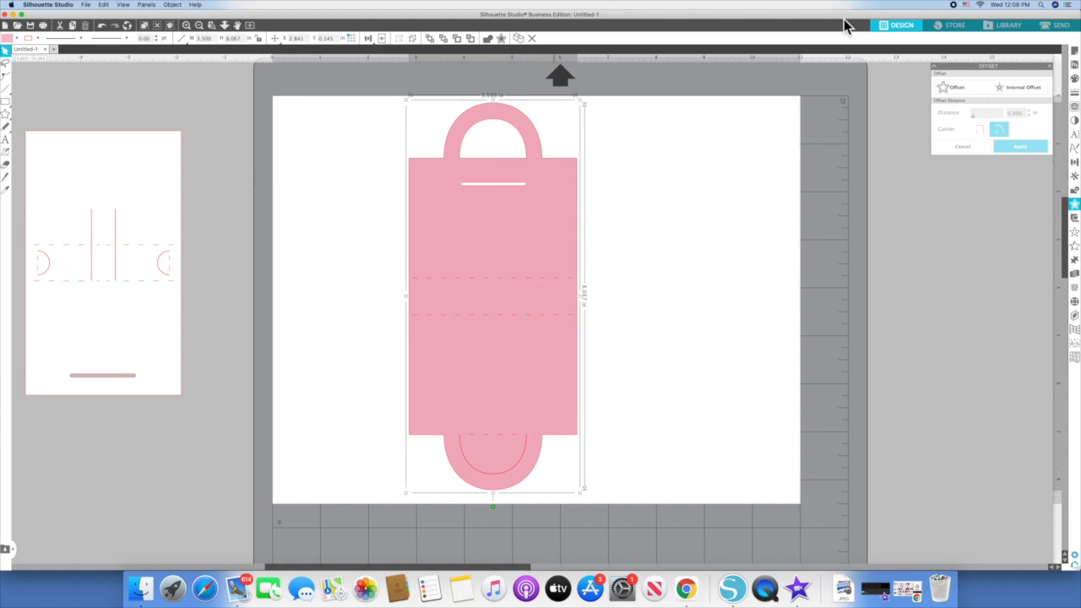
left_click(1023, 88)
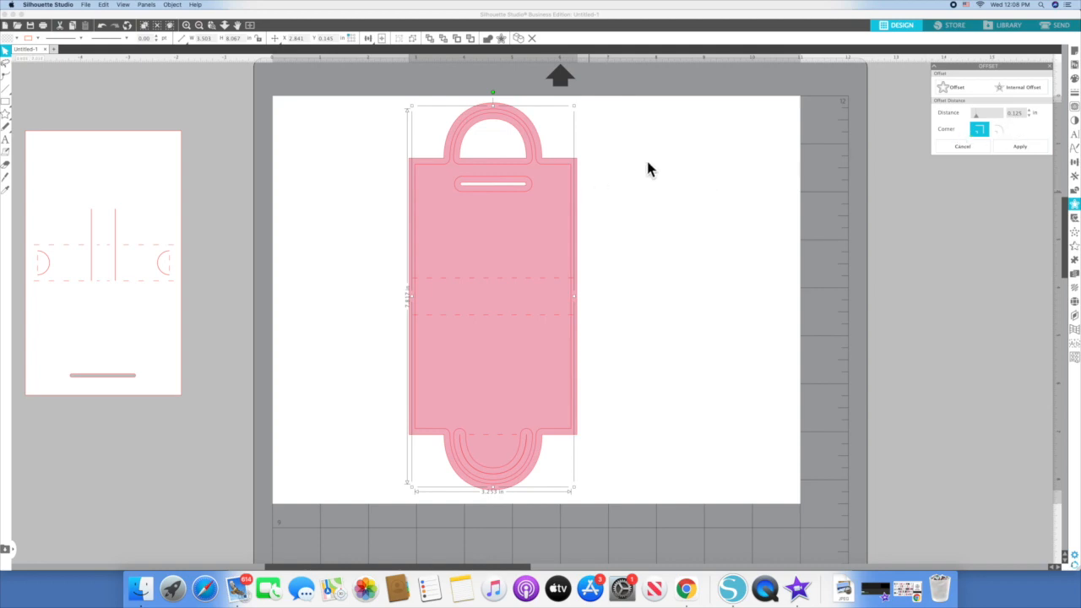
left_click(1021, 147)
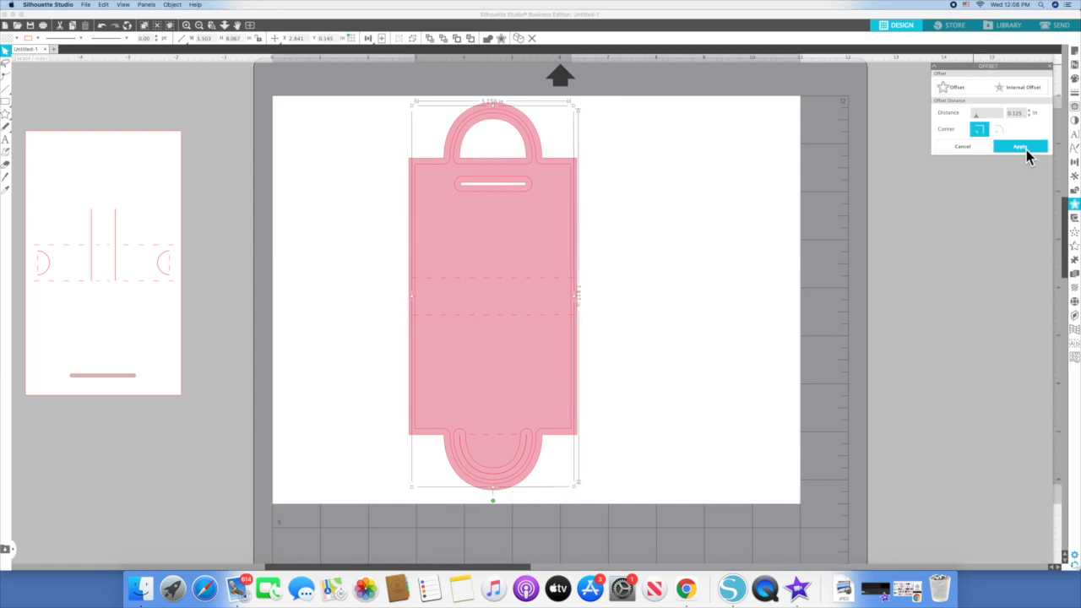
left_click(717, 152)
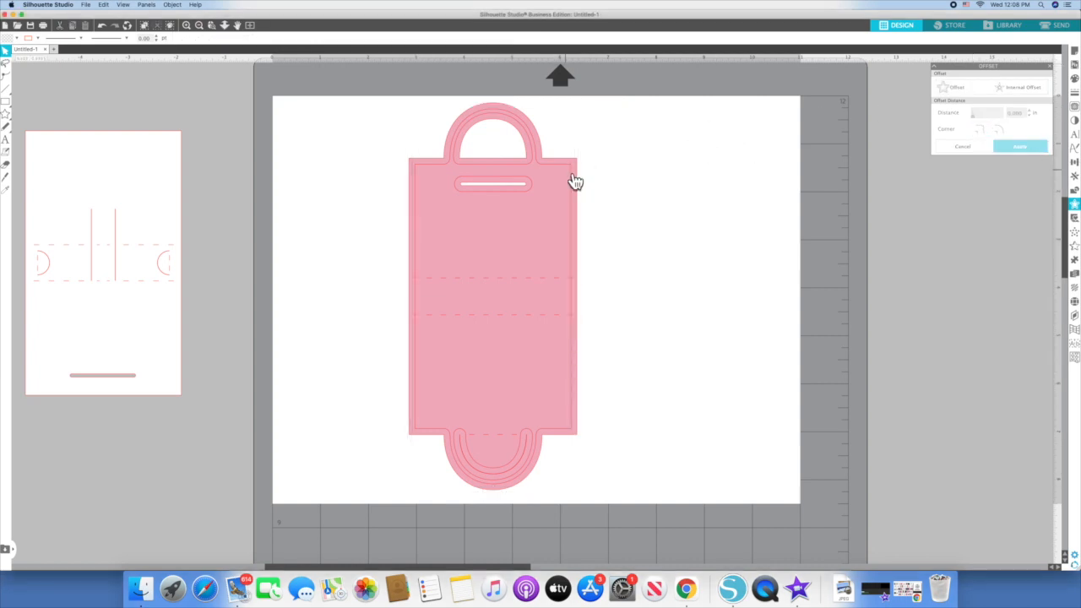
Move the pink purse off its internal offset outline to the empty right side of the page
left_click(569, 176)
left_click_drag(572, 174, 769, 161)
left_click_drag(136, 18, 180, 18)
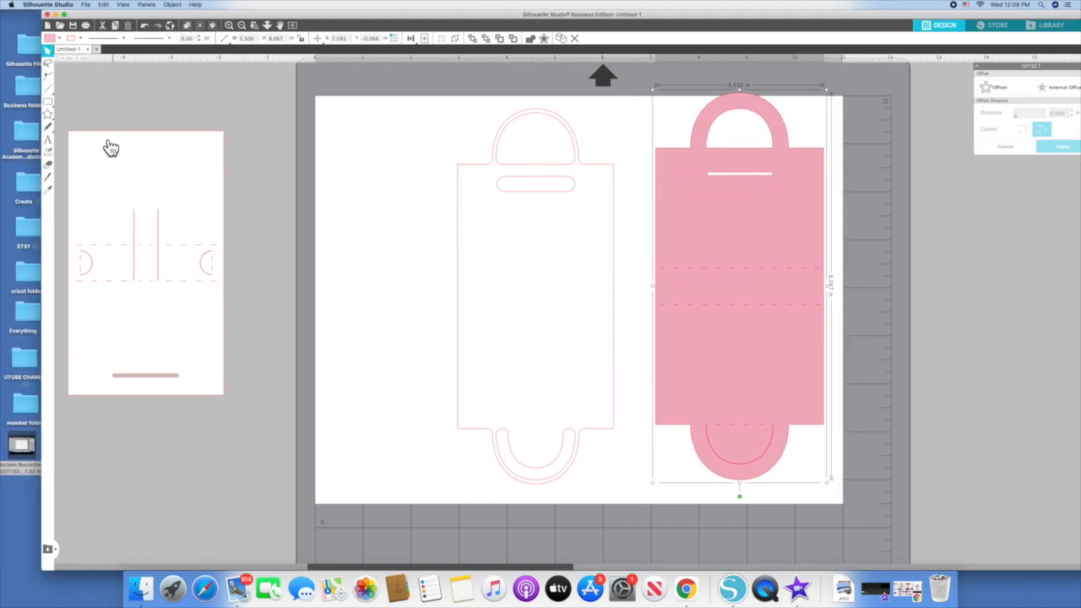
Cut the offset outline horizontally across its middle with the Knife and delete the lower half and its leftover handle shape
left_click(50, 180)
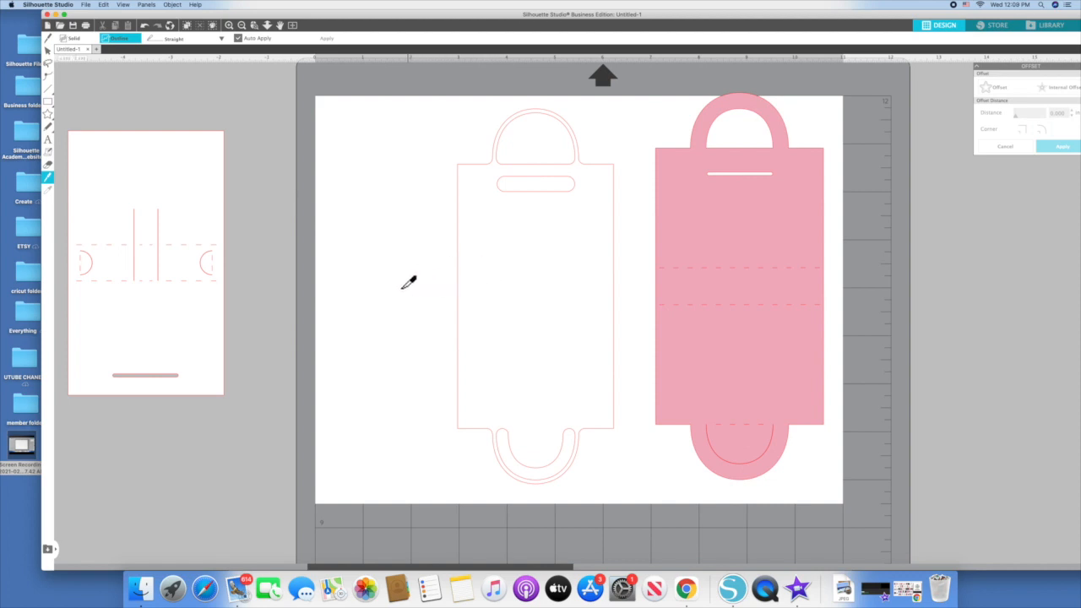
left_click_drag(395, 278, 645, 280)
left_click(48, 52)
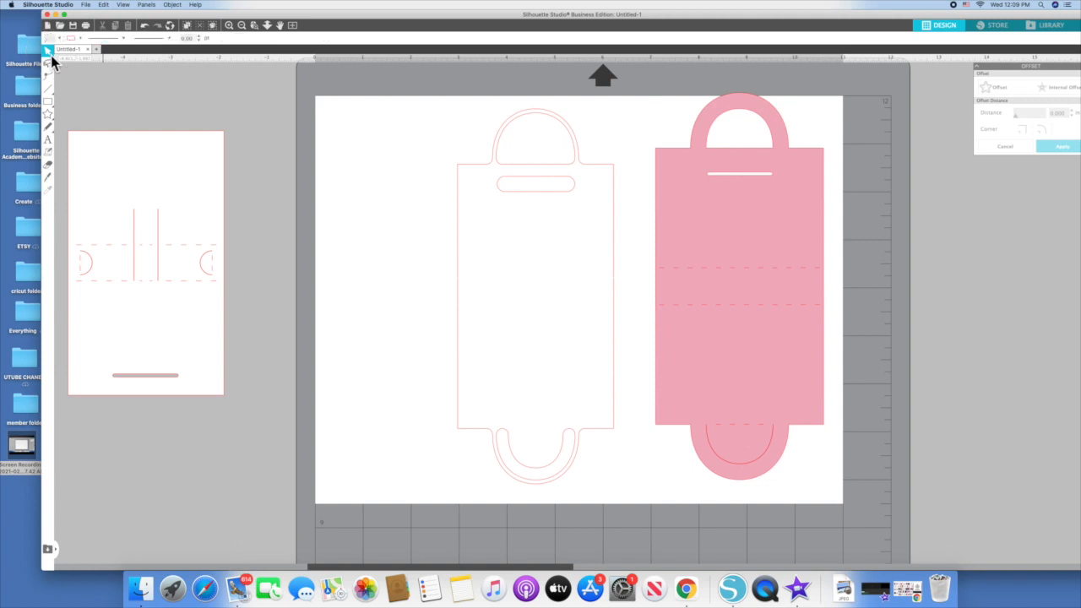
left_click(470, 336)
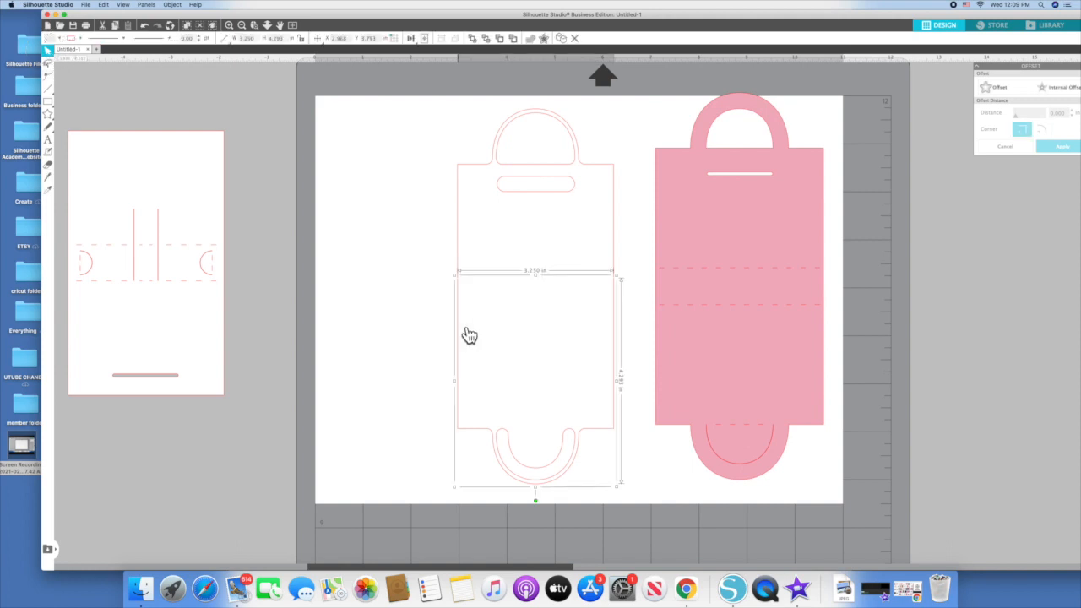
key("Delete")
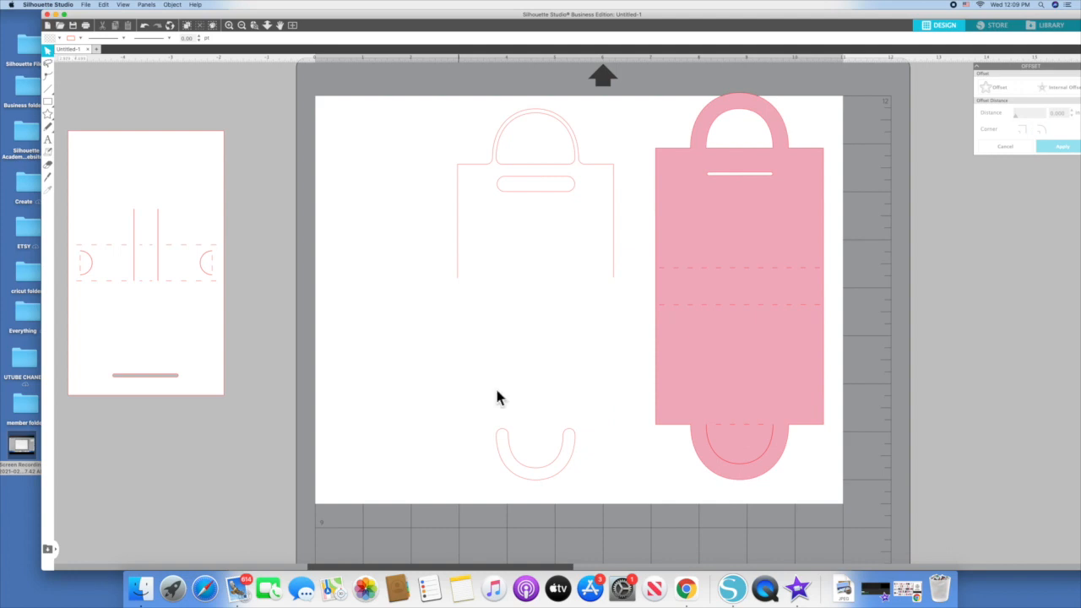
left_click(501, 439)
key("Delete")
Draw a straight line about 3.24 in long across the open lower edge of the remaining offset outline
mouse_move(51, 95)
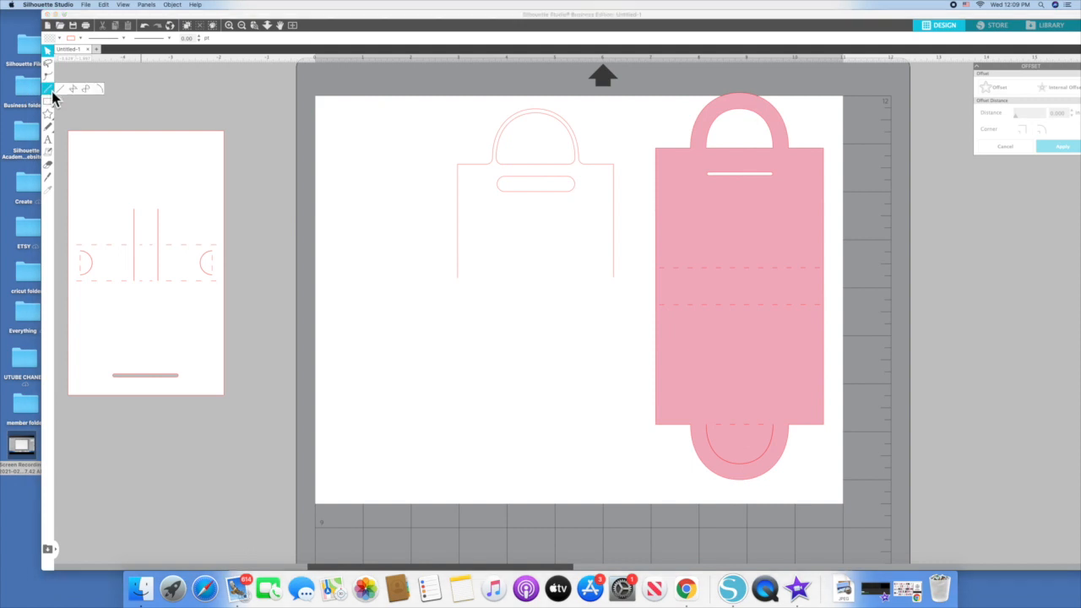
left_click(60, 90)
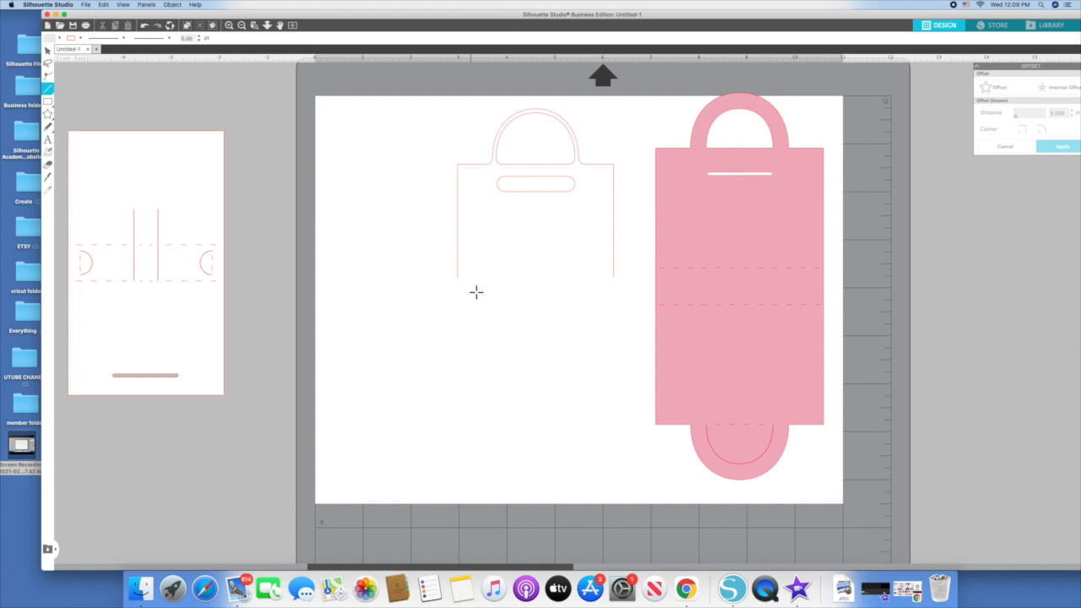
mouse_move(458, 278)
left_mouse_down()
mouse_move(645, 285)
mouse_move(615, 284)
left_mouse_up()
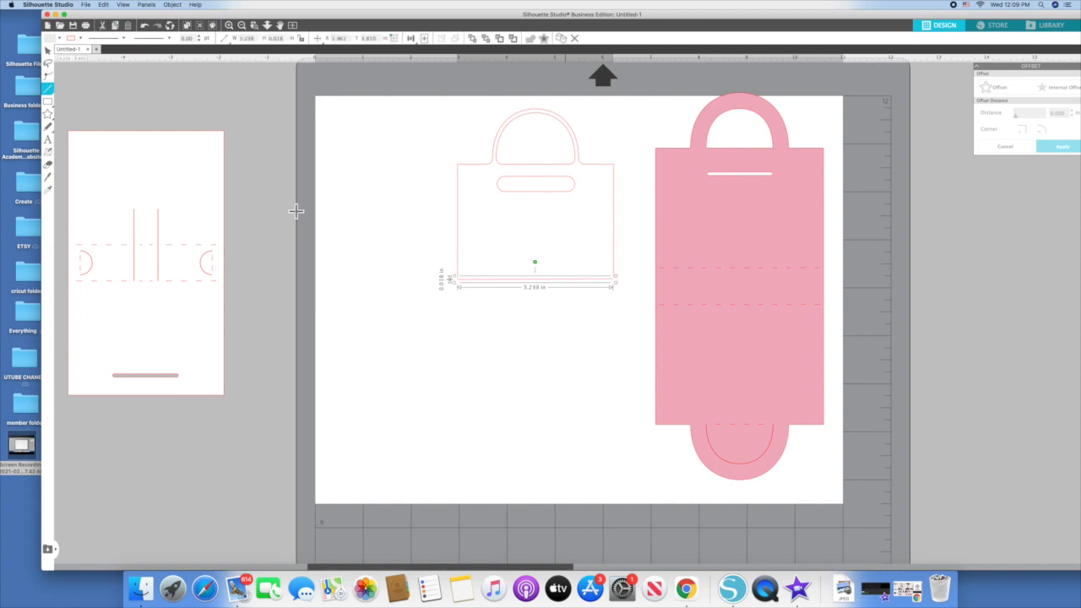
left_click(48, 51)
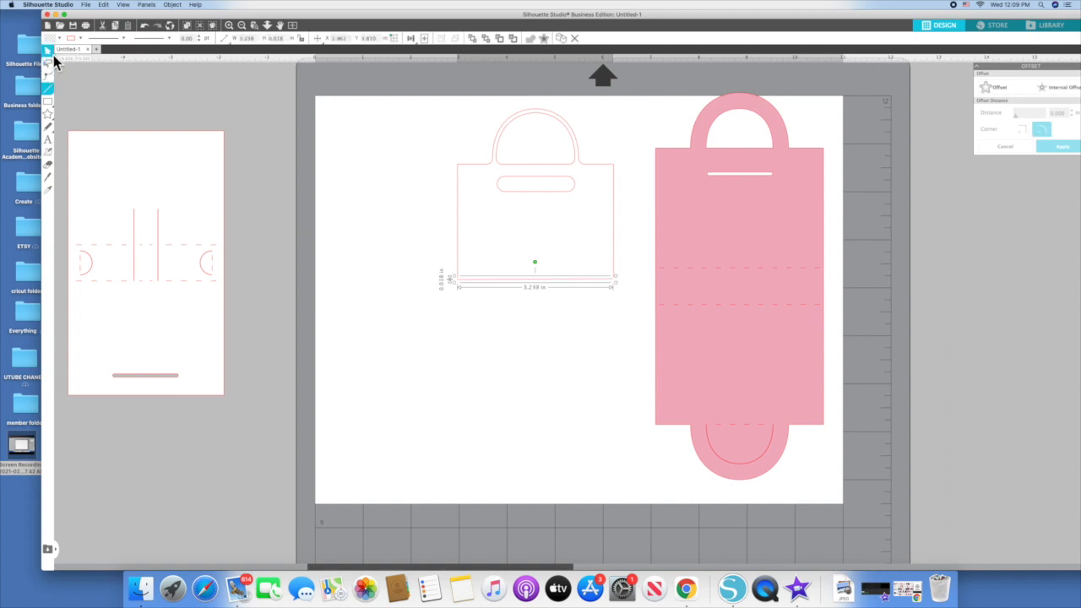
Nudge the new line up to the outline's open ends and stretch it slightly to meet both side edges
left_click(511, 293)
mouse_move(505, 291)
left_mouse_down()
mouse_move(498, 280)
mouse_move(504, 287)
left_mouse_up()
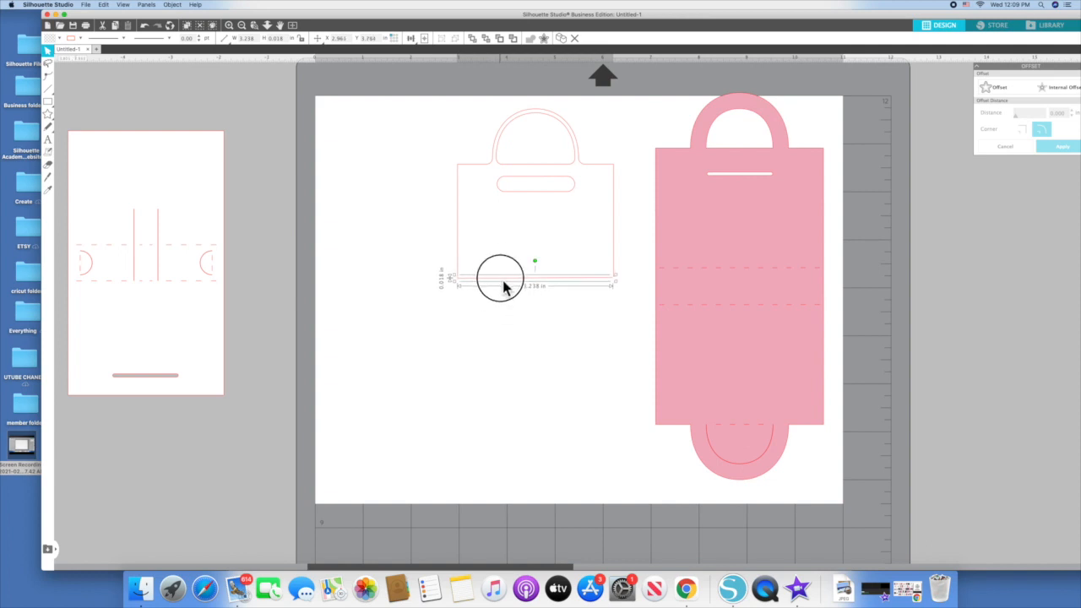
left_click(618, 276)
left_click_drag(620, 284, 621, 284)
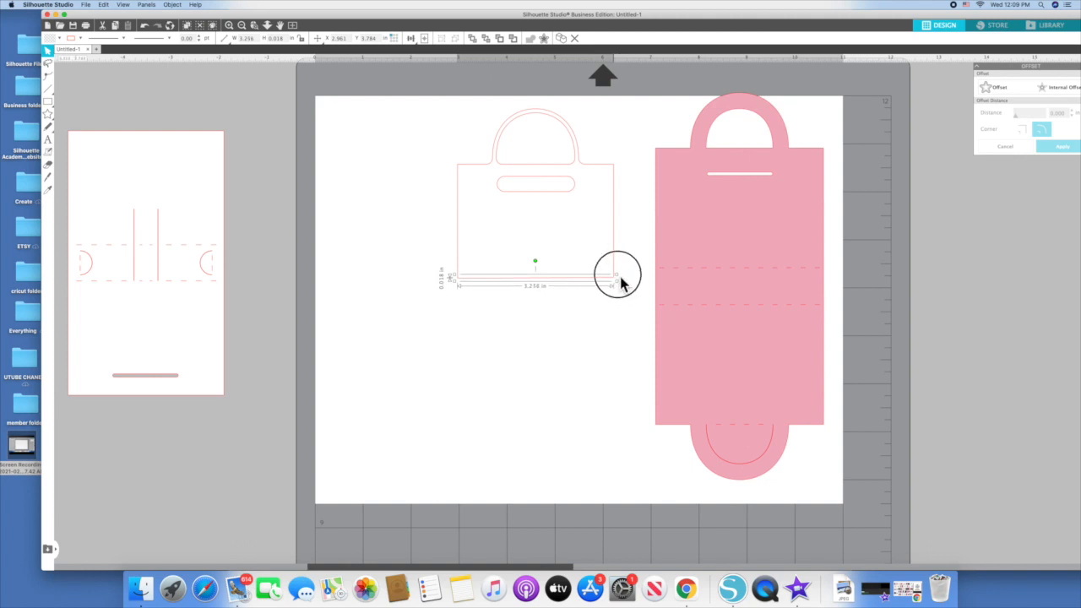
left_click(596, 329)
Group the front panel's handle cutout, slot, offset outline and bottom line into one object
left_click_drag(380, 95, 608, 357)
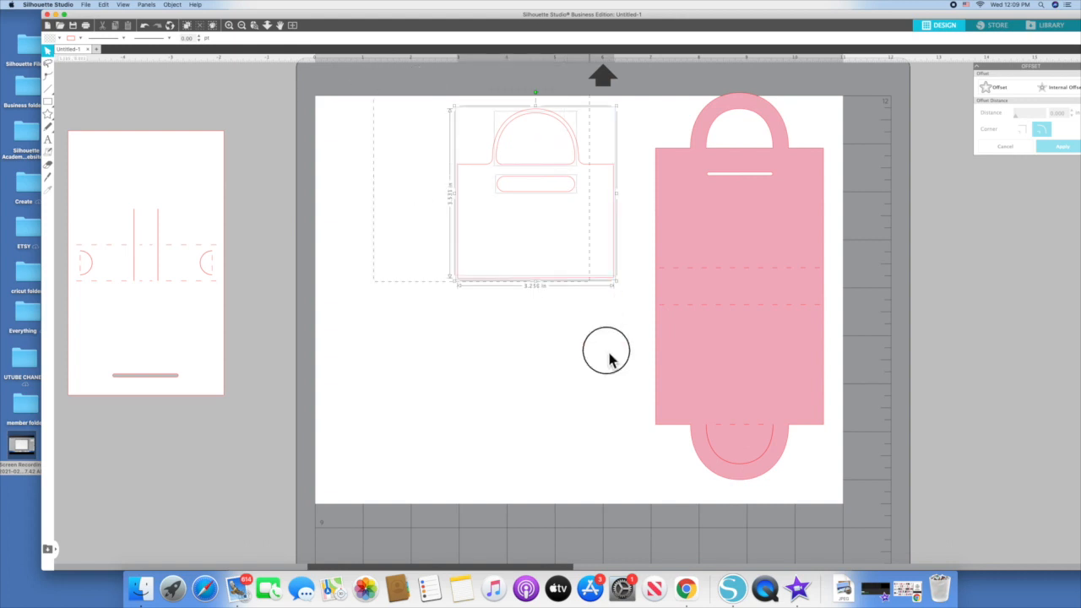
right_click(534, 317)
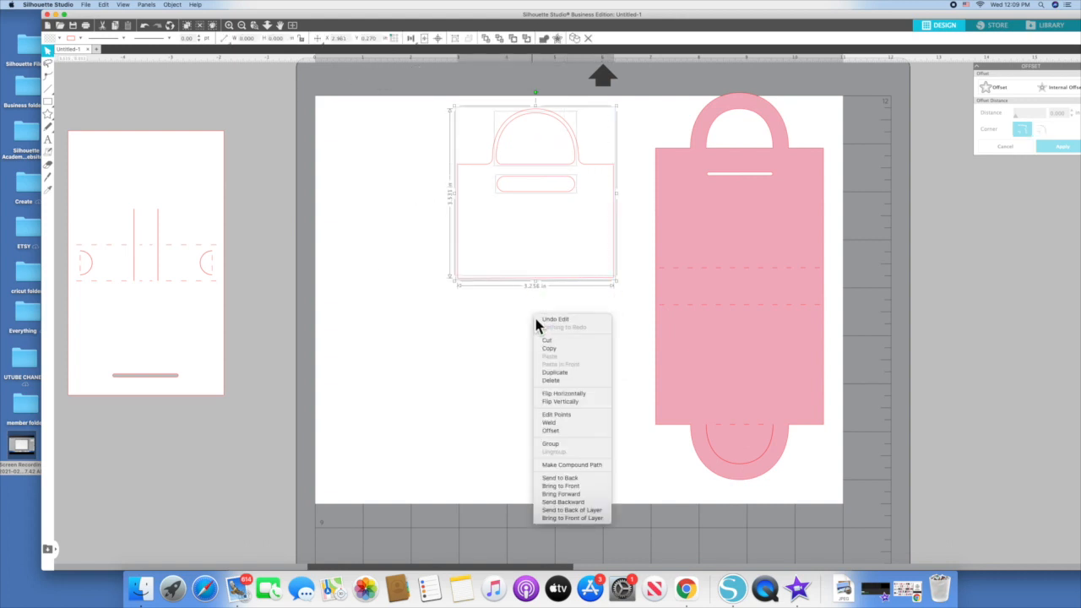
left_click(572, 445)
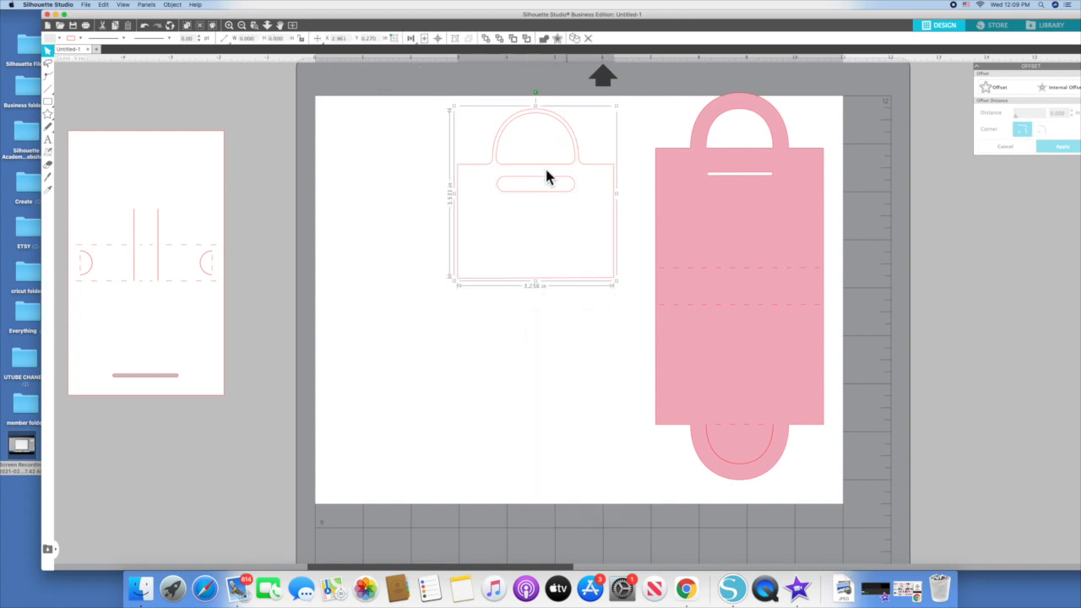
Check the cut preview by placing the pink purse over the front panel, move it back beside the panel, and return to the design view
left_click_drag(664, 18, 576, 14)
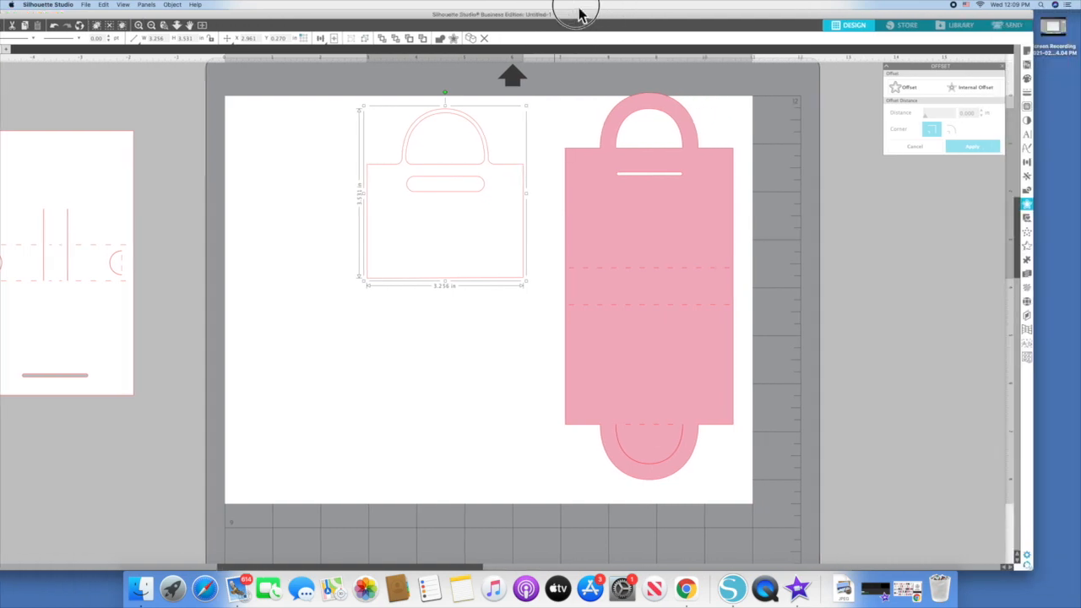
left_click(1011, 26)
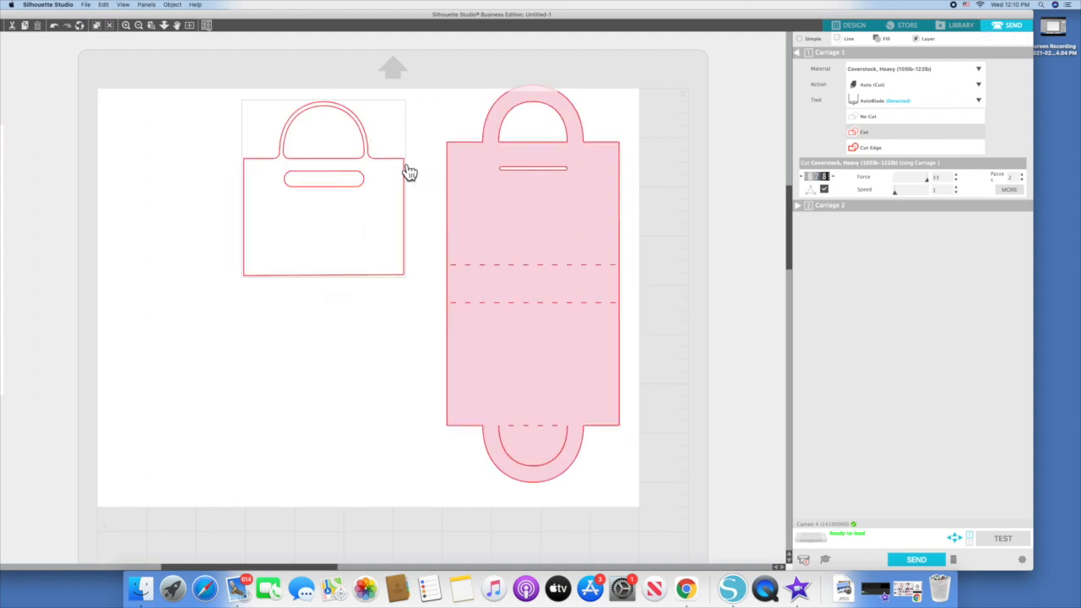
left_click_drag(623, 203, 410, 212)
left_click(496, 174)
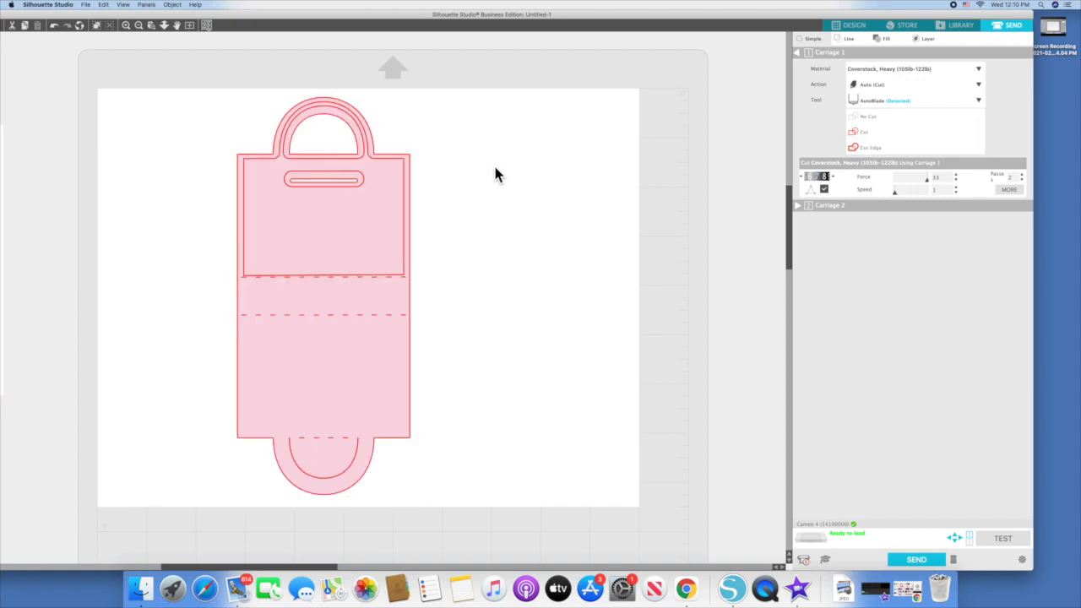
left_click_drag(410, 168, 610, 162)
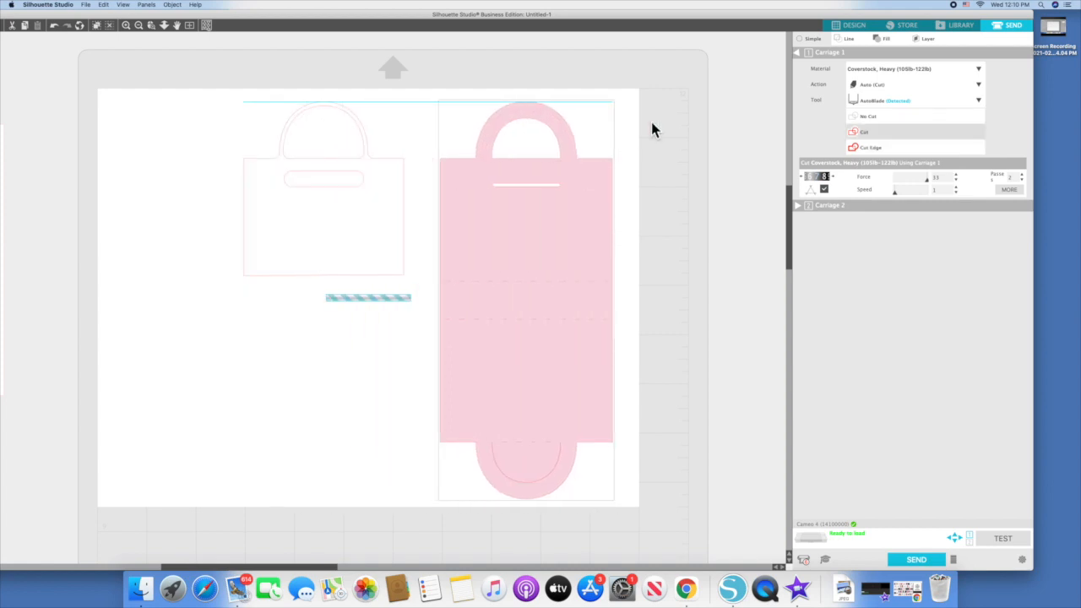
left_click(853, 29)
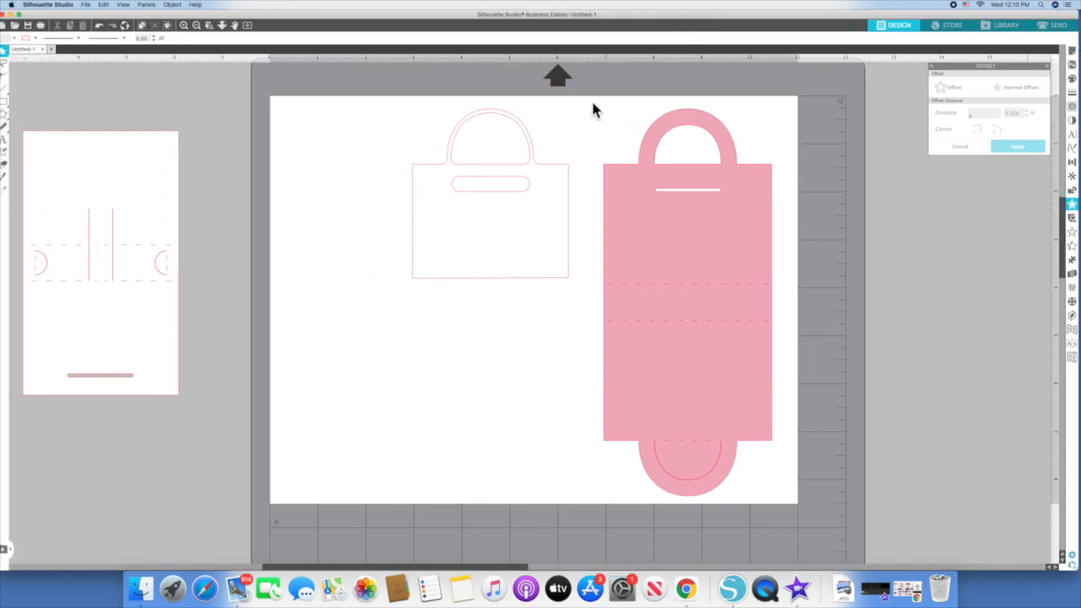
Shift the grouped front panel and the pink purse slightly left so they sit closer together on the page
left_click_drag(562, 173, 534, 184)
left_click_drag(757, 179, 705, 176)
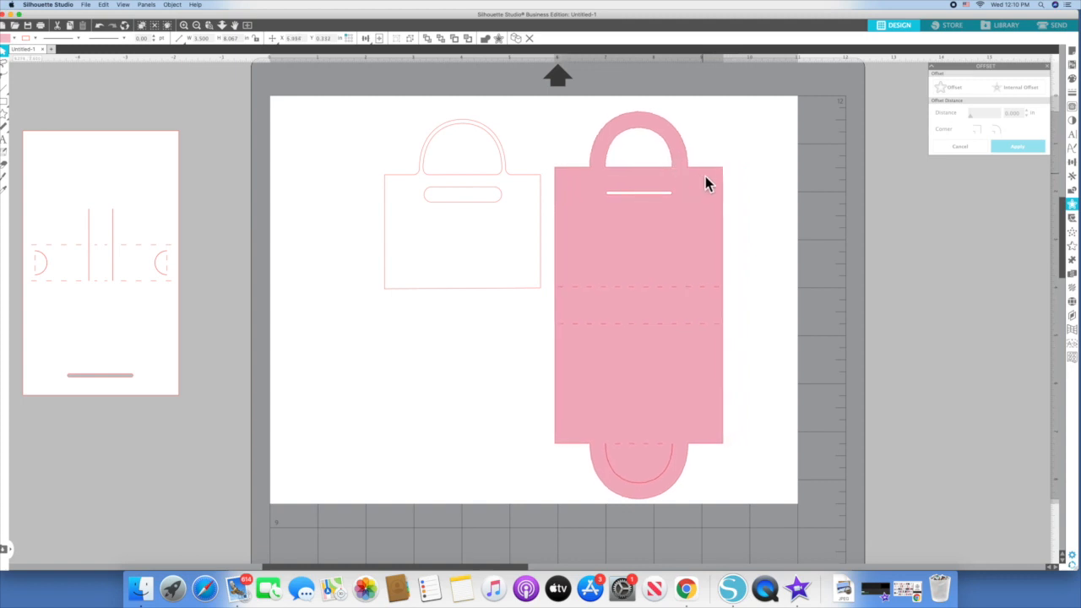
left_click(778, 152)
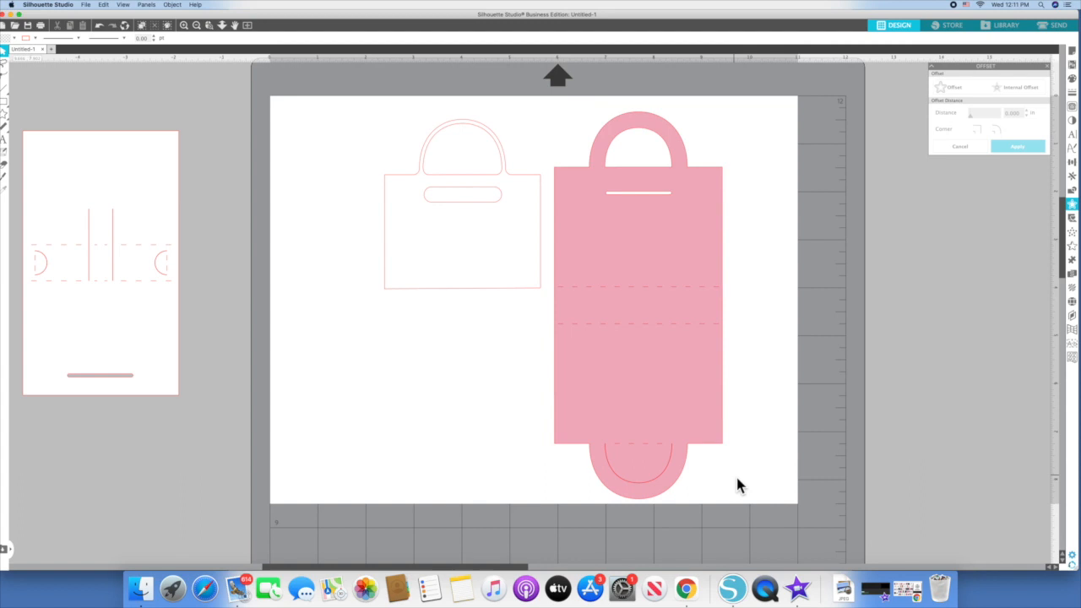
Switch to Chrome and look through the Google Images results for Chanel flower logo wallpaper
left_click(693, 595)
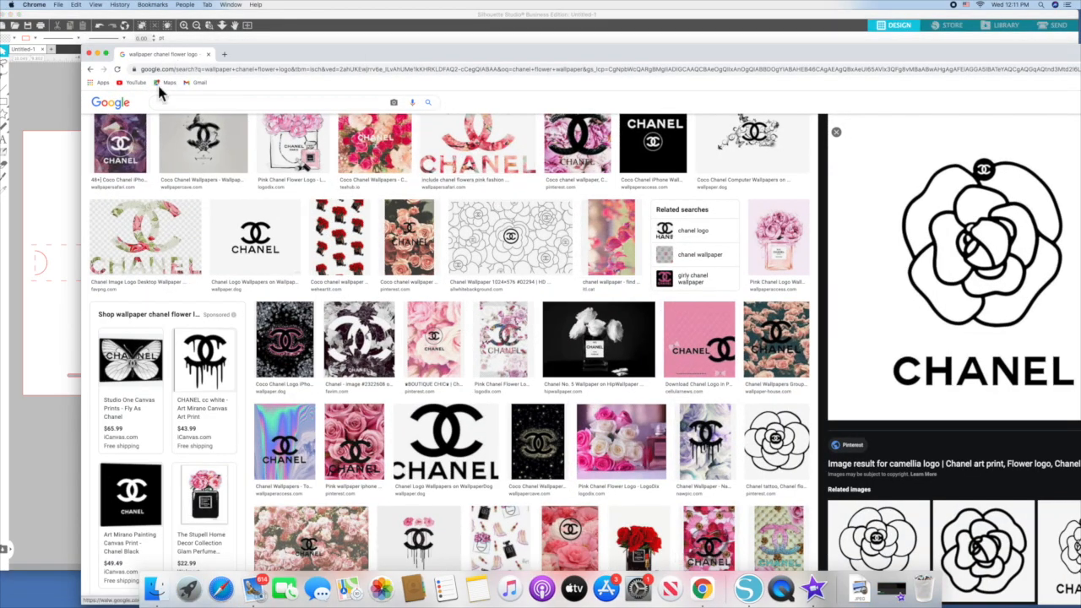
left_click_drag(301, 57, 250, 19)
scroll(286, 123, "up", 4)
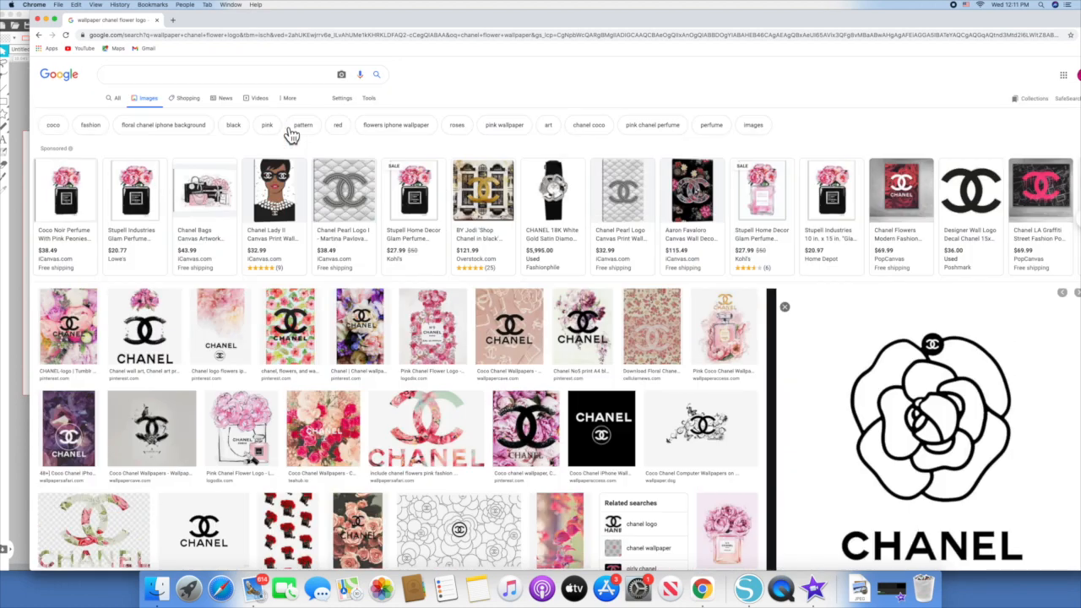
left_click(155, 81)
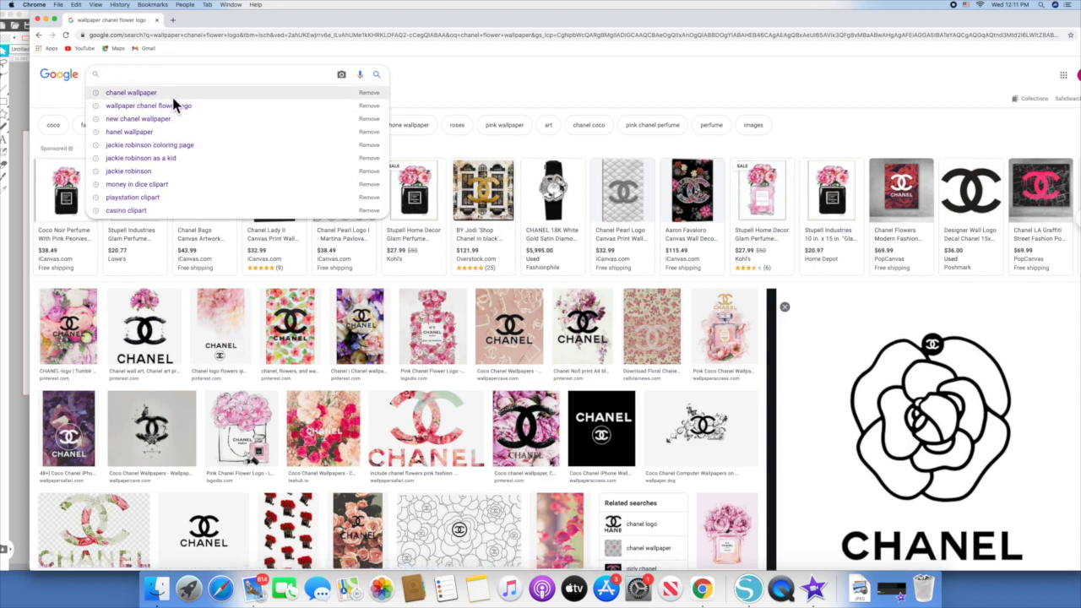
left_click(441, 84)
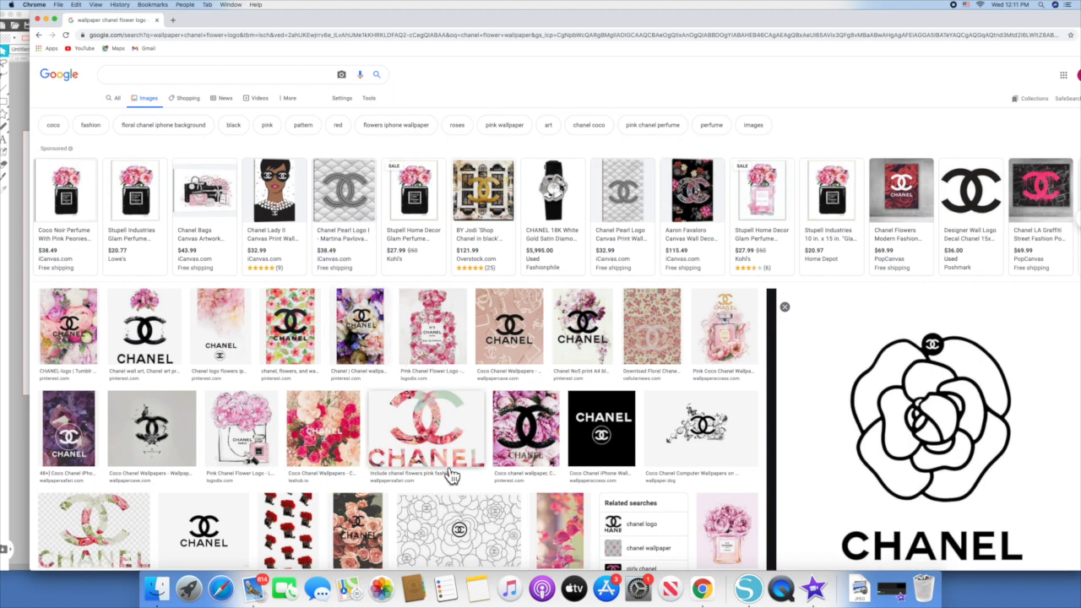
left_click_drag(580, 27, 561, 10)
scroll(809, 330, "down", 3)
scroll(809, 330, "up", 3)
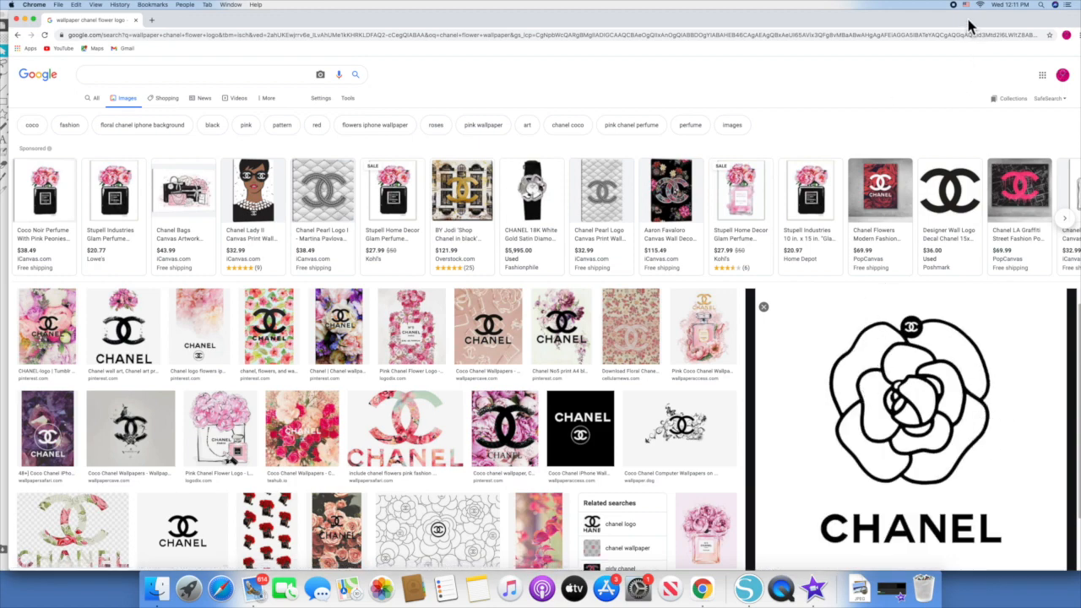
Clear desktop space beside the browser and save the previewed Chanel camellia logo image to the desktop
left_click_drag(971, 21, 841, 174)
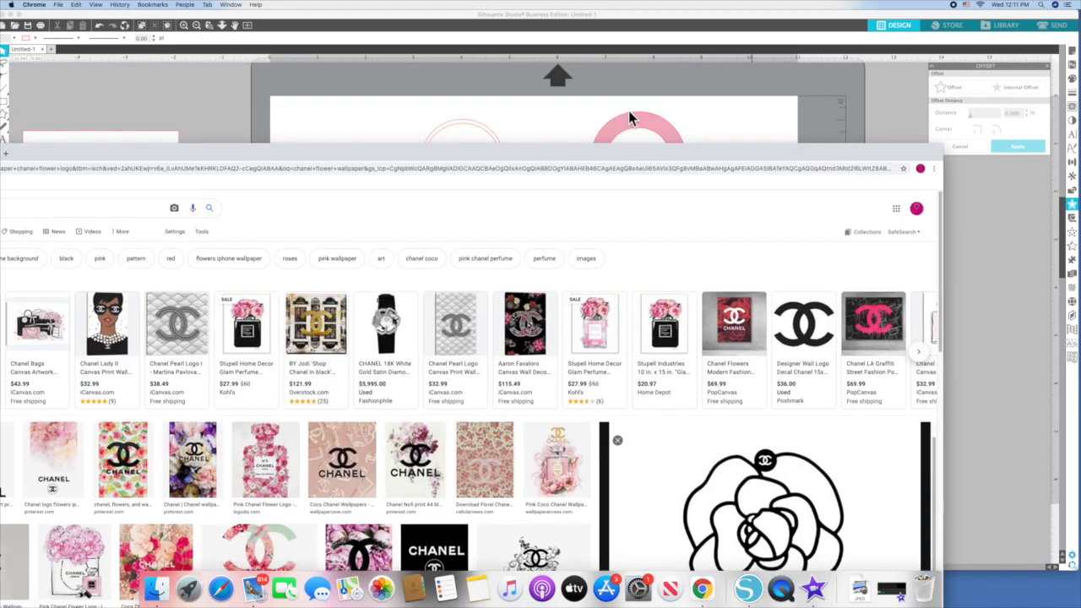
left_click(11, 20)
left_click_drag(586, 164, 327, 21)
left_click_drag(539, 495, 925, 202)
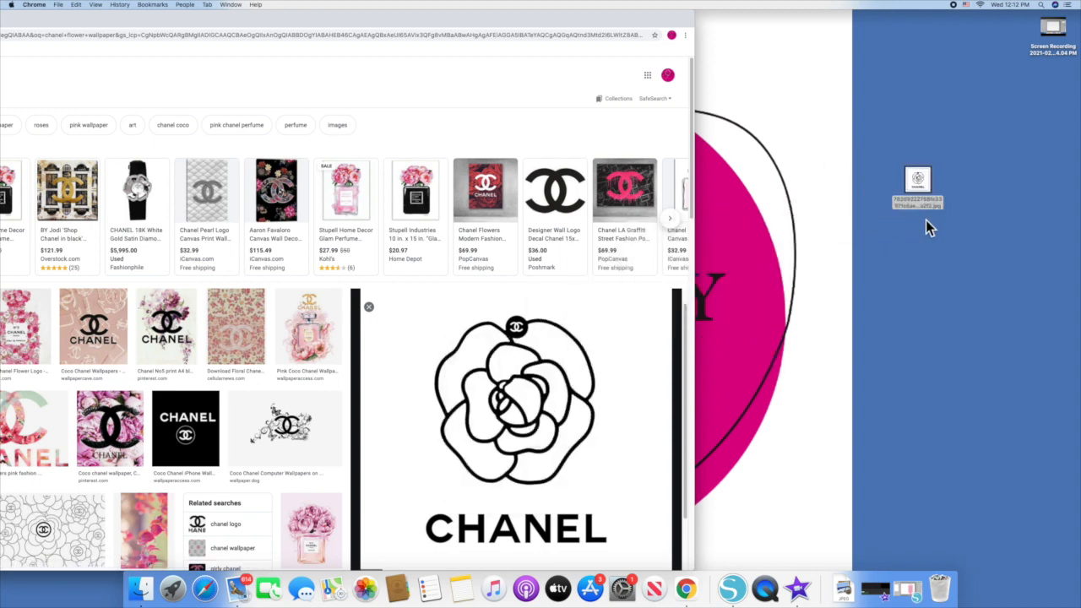
Examine alternative Chanel logo images in the results, including the butterfly, beaded-chain and crown versions
left_click_drag(285, 24, 597, 95)
left_click_drag(476, 23, 627, 51)
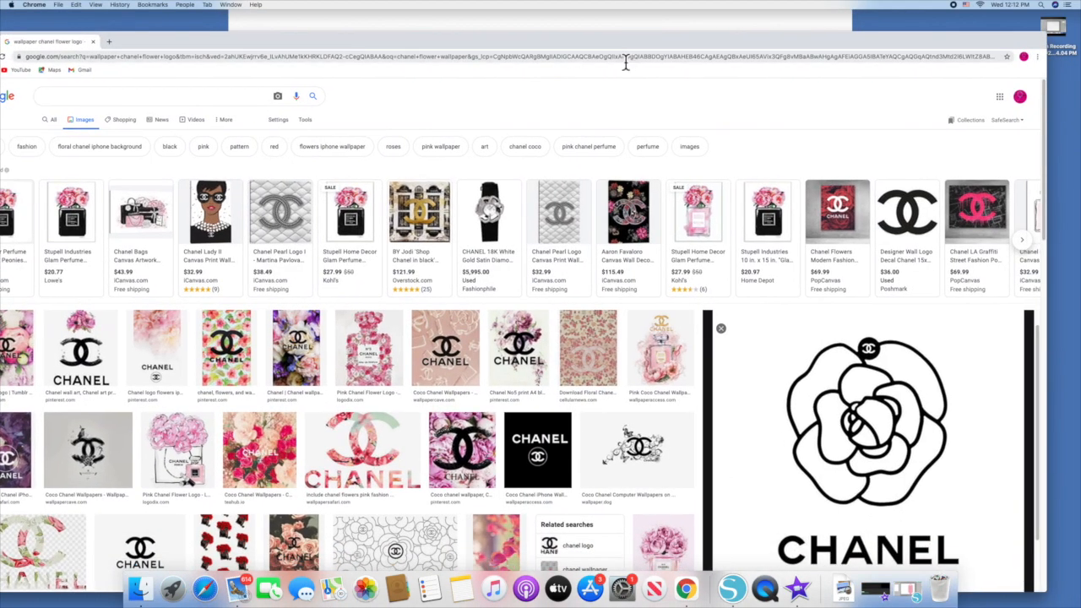
left_click(651, 446)
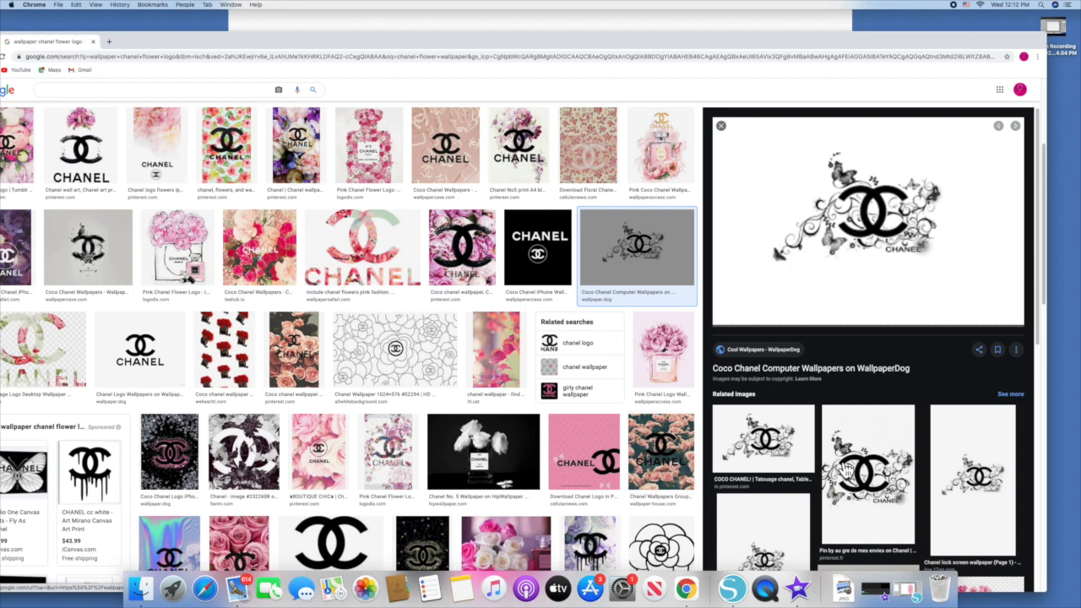
left_click(865, 475)
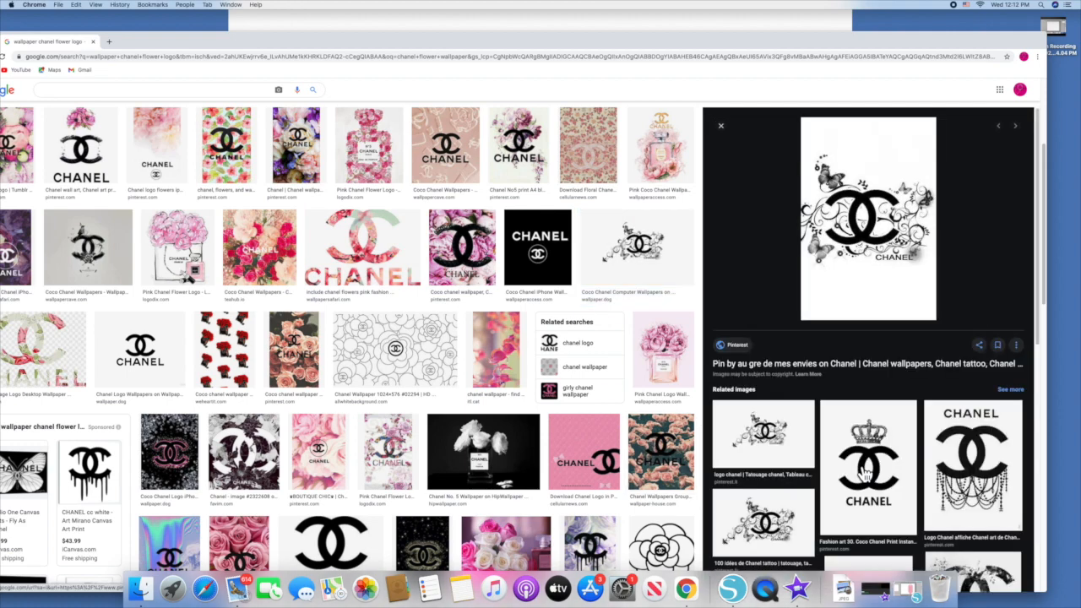
left_click(956, 452)
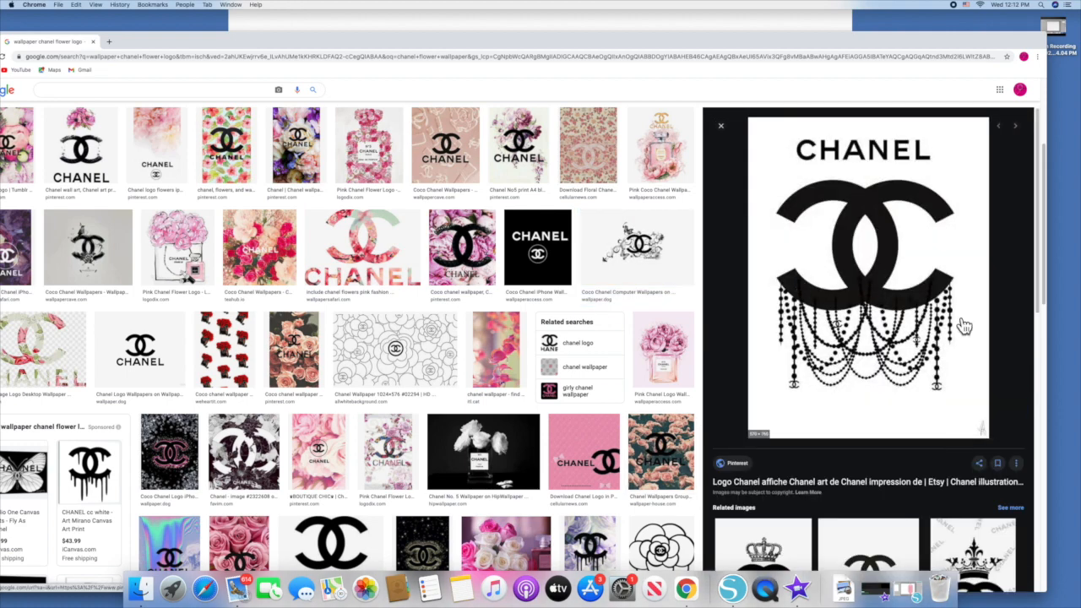
left_click(789, 541)
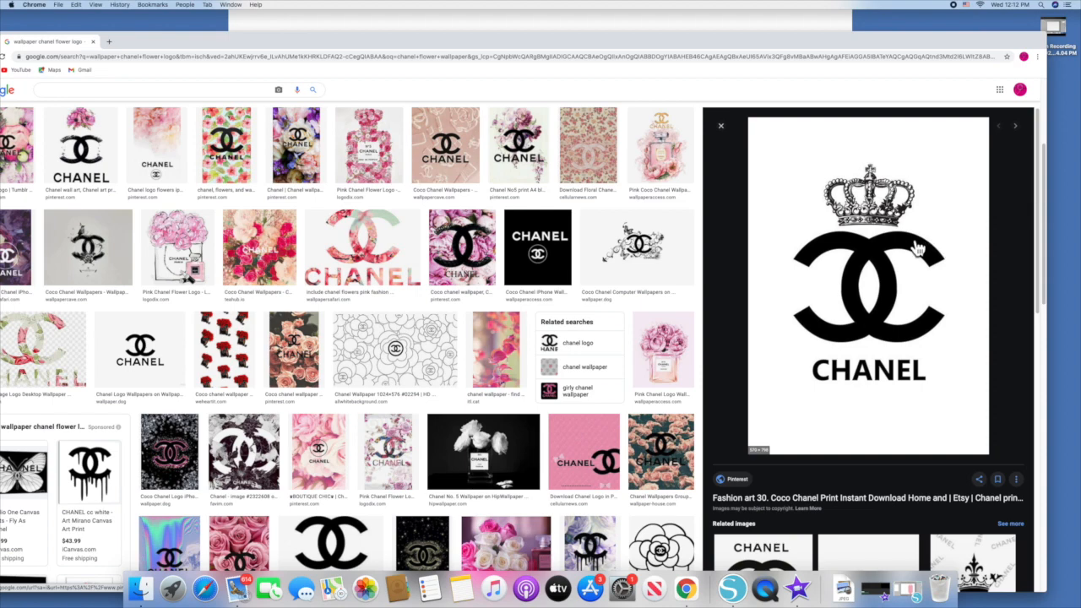
left_click_drag(785, 42, 828, 21)
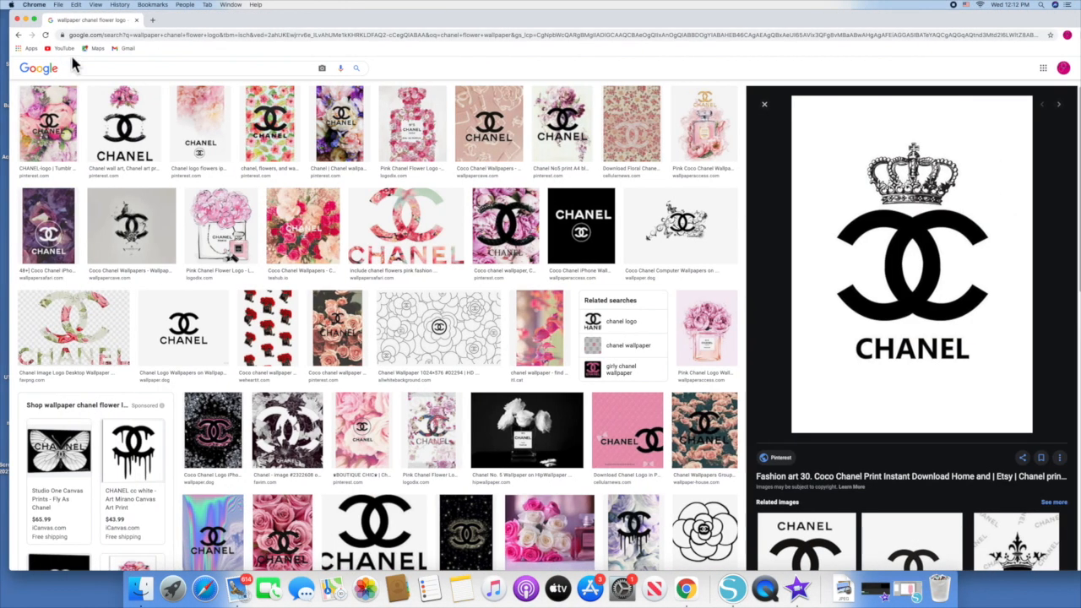
Minimize the browser, move the saved logo image higher on the desktop, and switch back to Silhouette Studio
left_click(25, 19)
left_click_drag(906, 188, 902, 112)
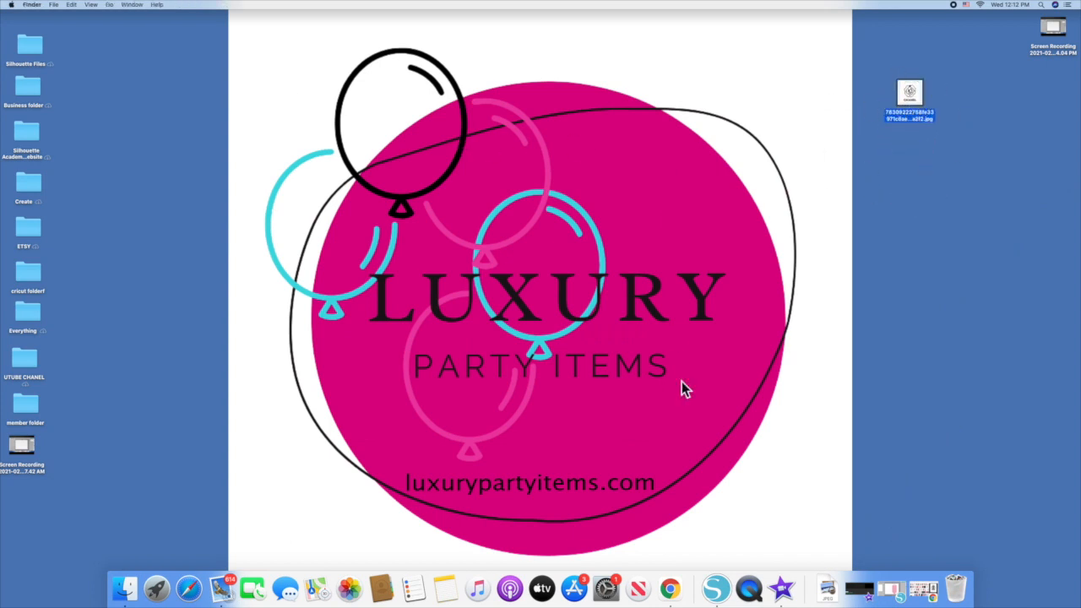
left_click(715, 588)
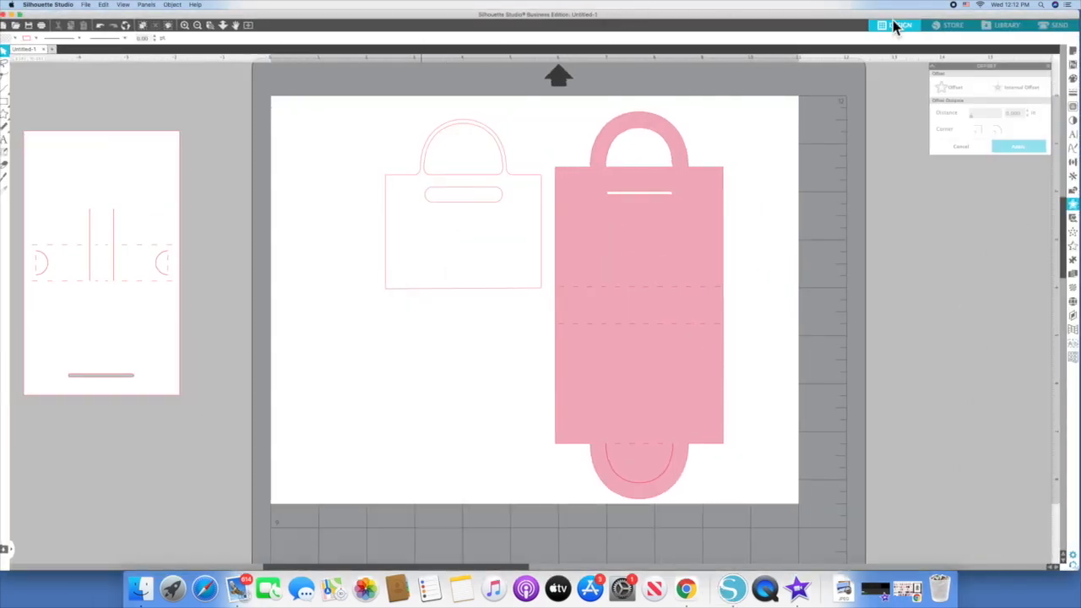
Create a new folder named "Class area" under Designs in the library
left_click(997, 30)
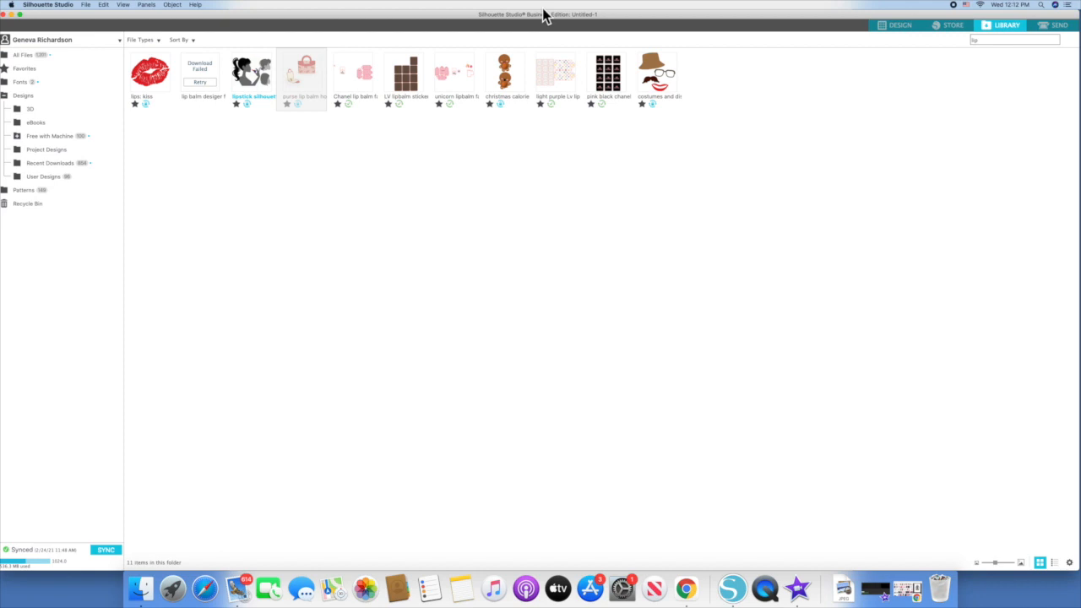
left_click_drag(189, 20, 235, 12)
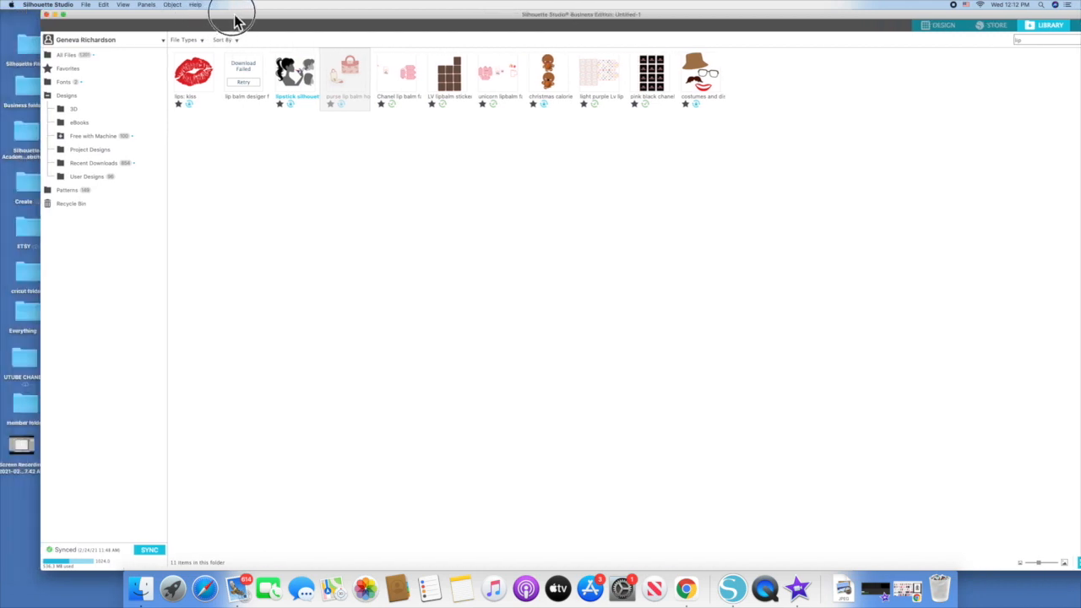
left_click(67, 97)
right_click(70, 97)
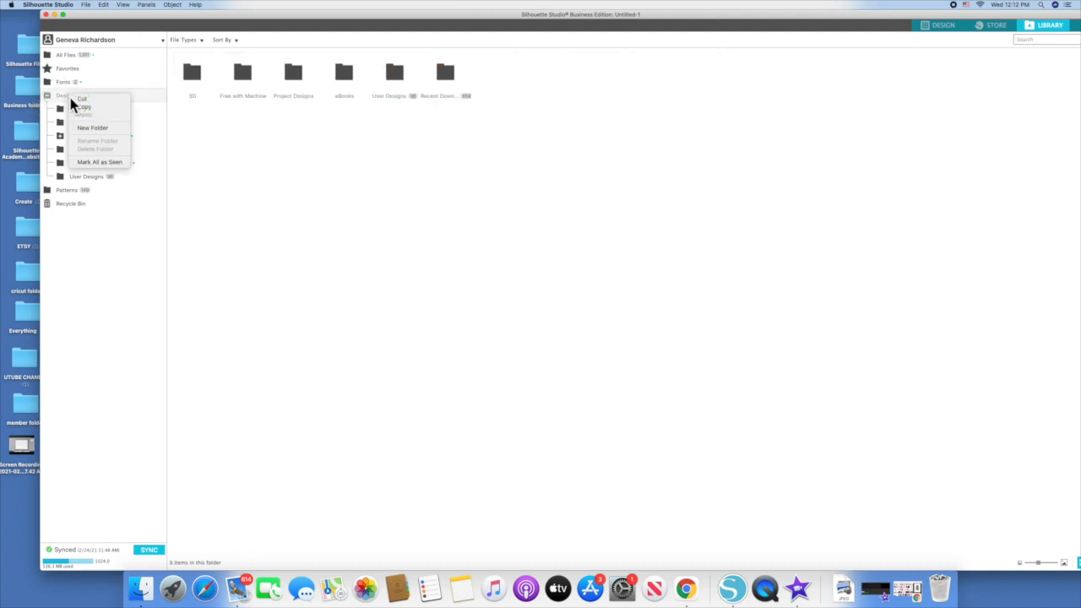
left_click(91, 129)
left_click(106, 183)
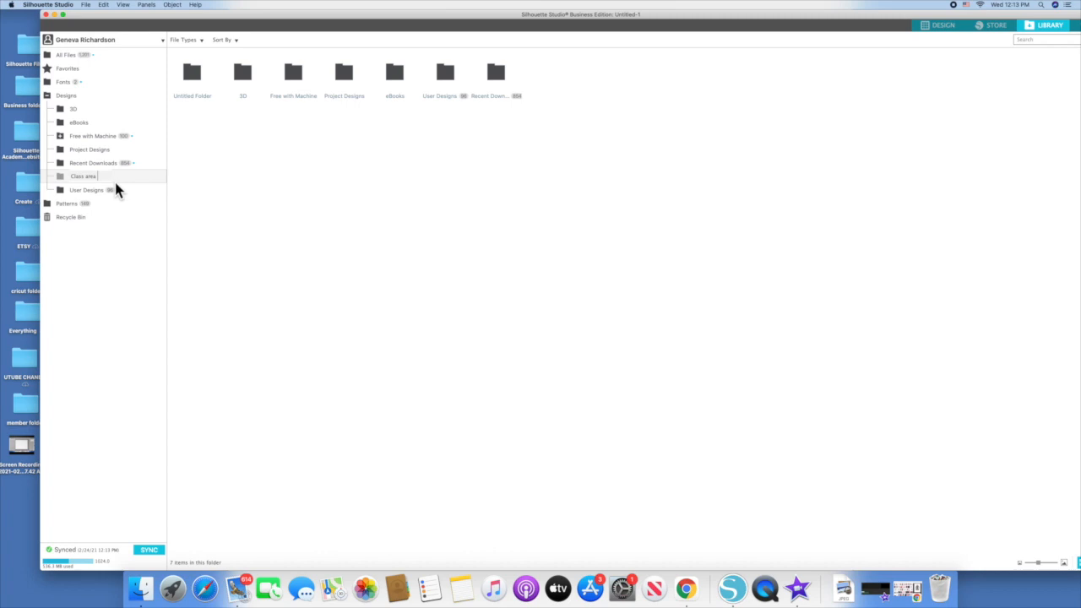
key("Return")
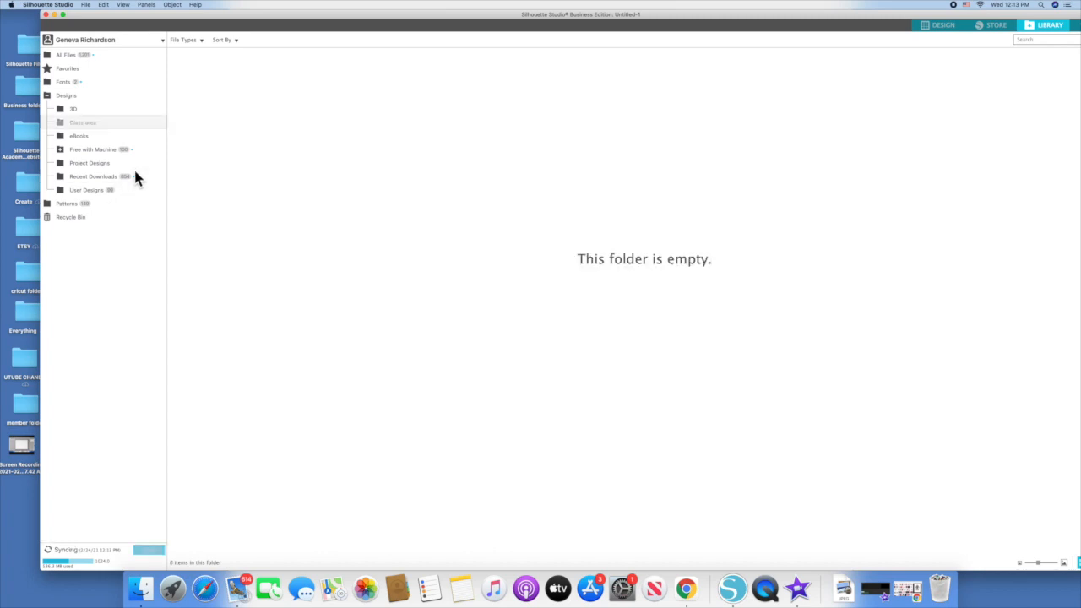
Import the camellia logo JPG from the desktop into the library's Class area folder and restore the program window's position
left_click(266, 21)
left_click_drag(266, 21, 107, 8)
left_click_drag(600, 25, 772, 164)
left_click_drag(910, 94, 289, 296)
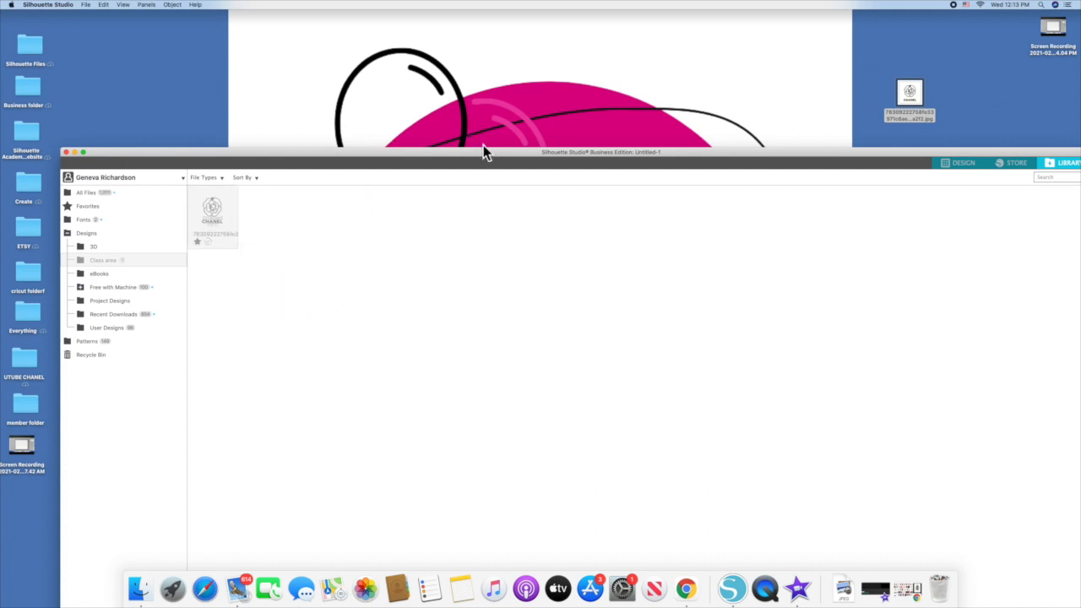
left_click_drag(487, 156, 391, 24)
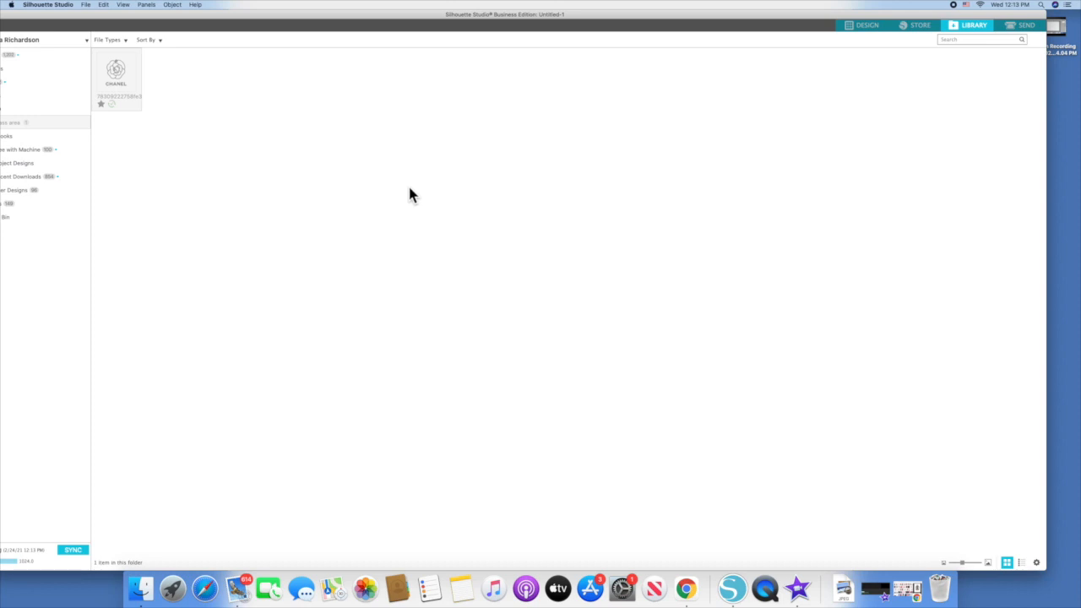
Open the camellia logo from the library's Class area folder in its own document, and return to the Untitled-1 holder design
left_click(870, 27)
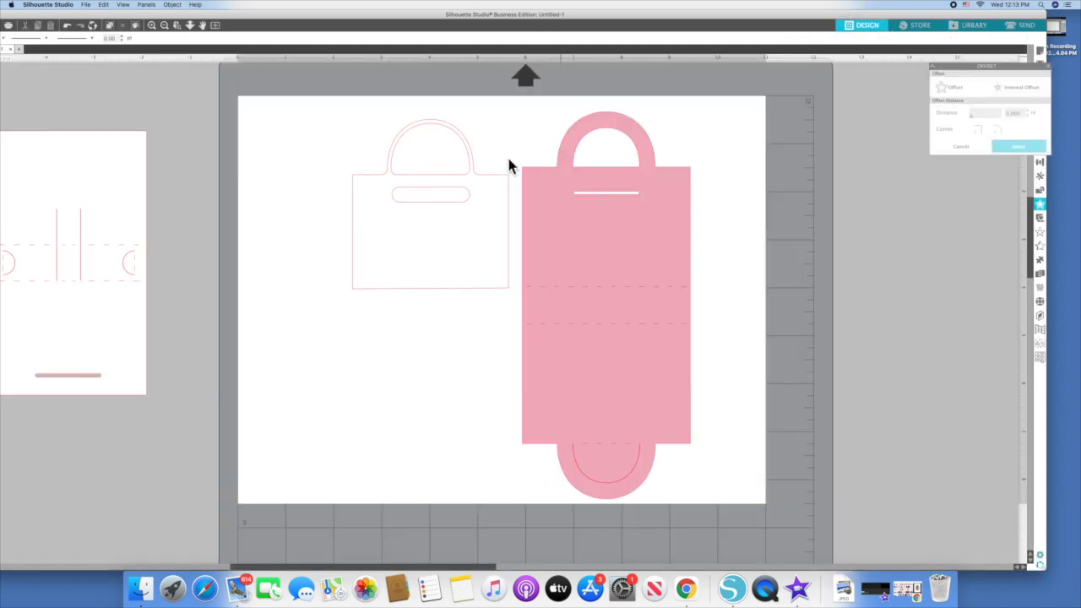
left_click(500, 179)
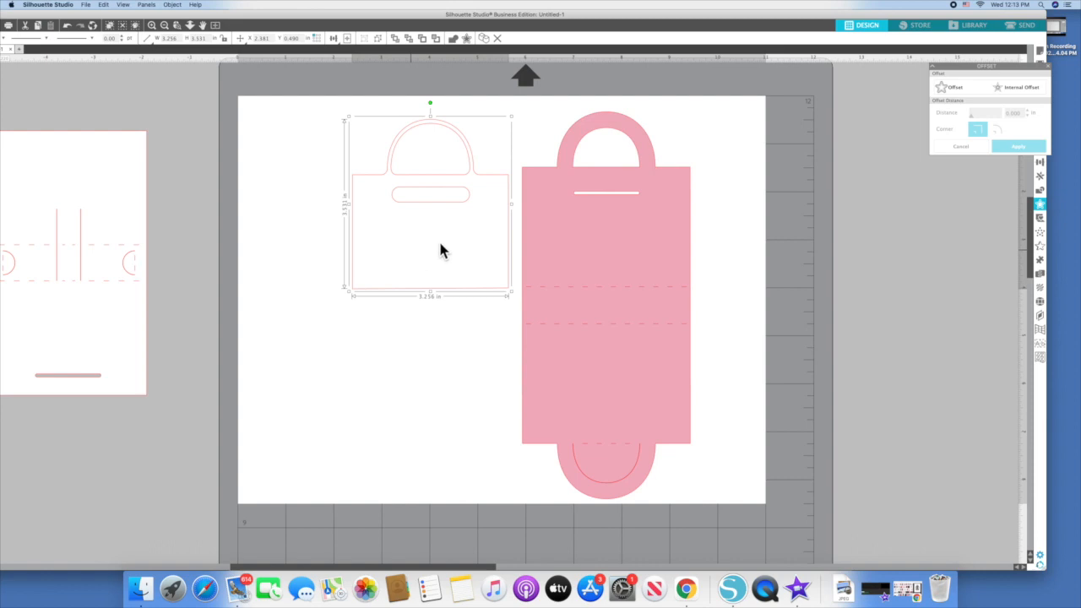
left_click(982, 32)
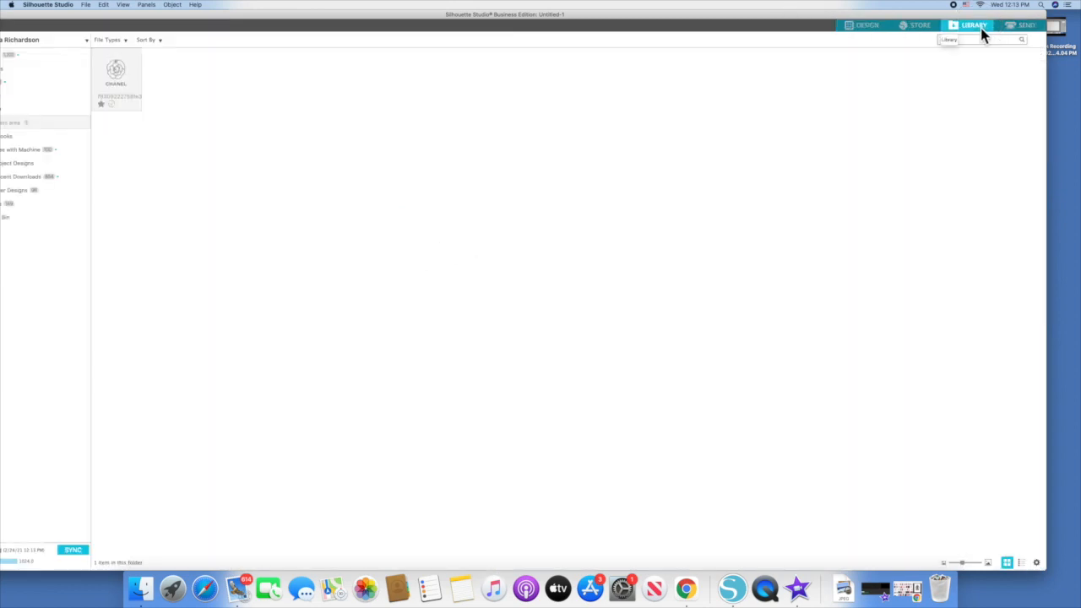
double_click(114, 85)
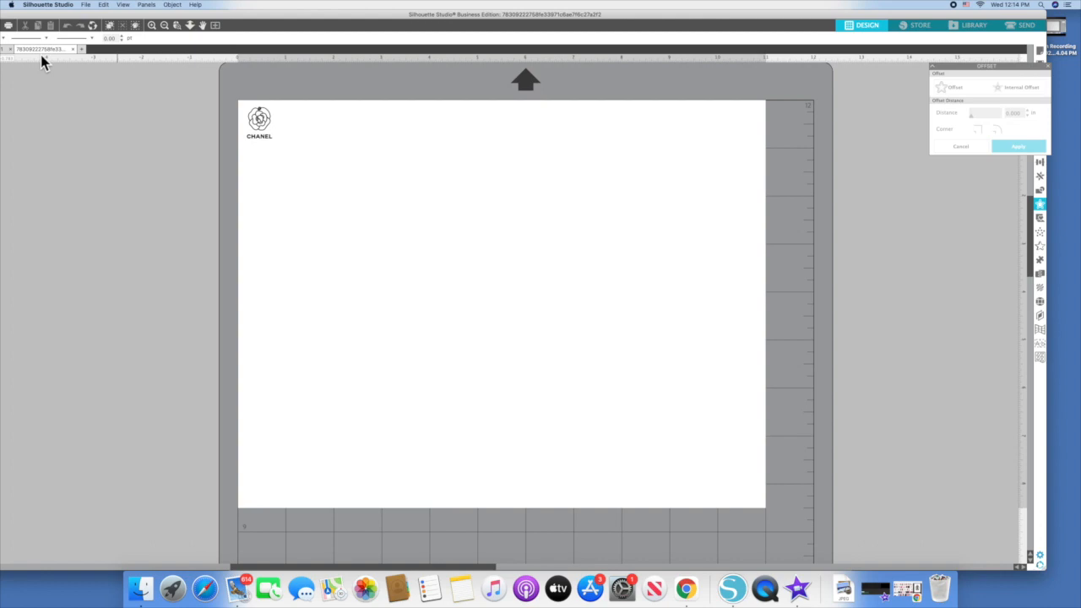
left_click_drag(120, 15, 189, 15)
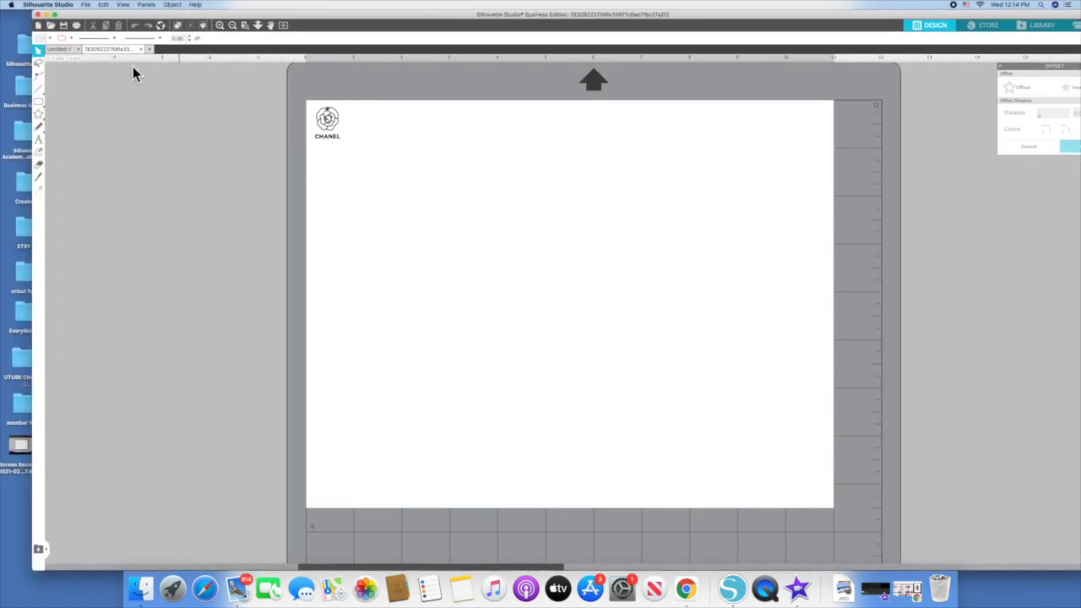
left_click(66, 50)
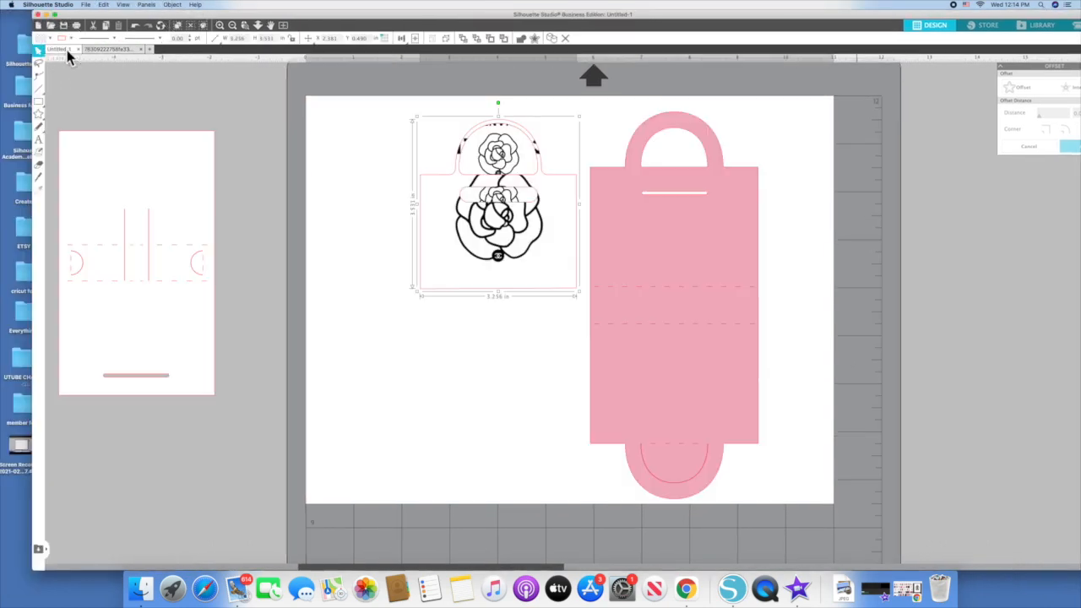
Clear the flower pattern fill from the purse front panel and reposition the panel beside the pink holder
left_click_drag(534, 239, 476, 214)
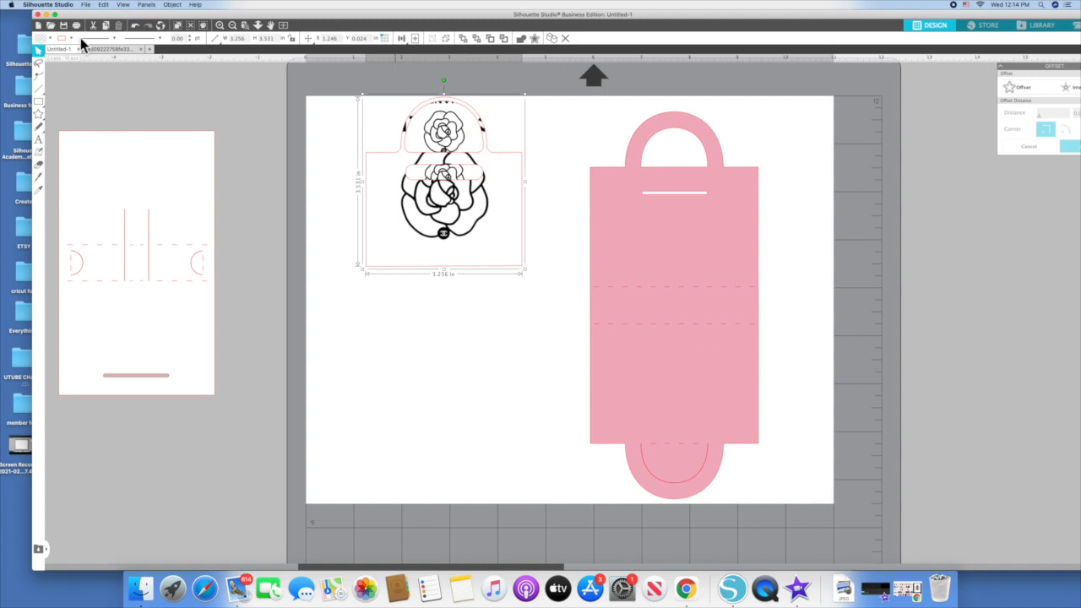
left_click(46, 40)
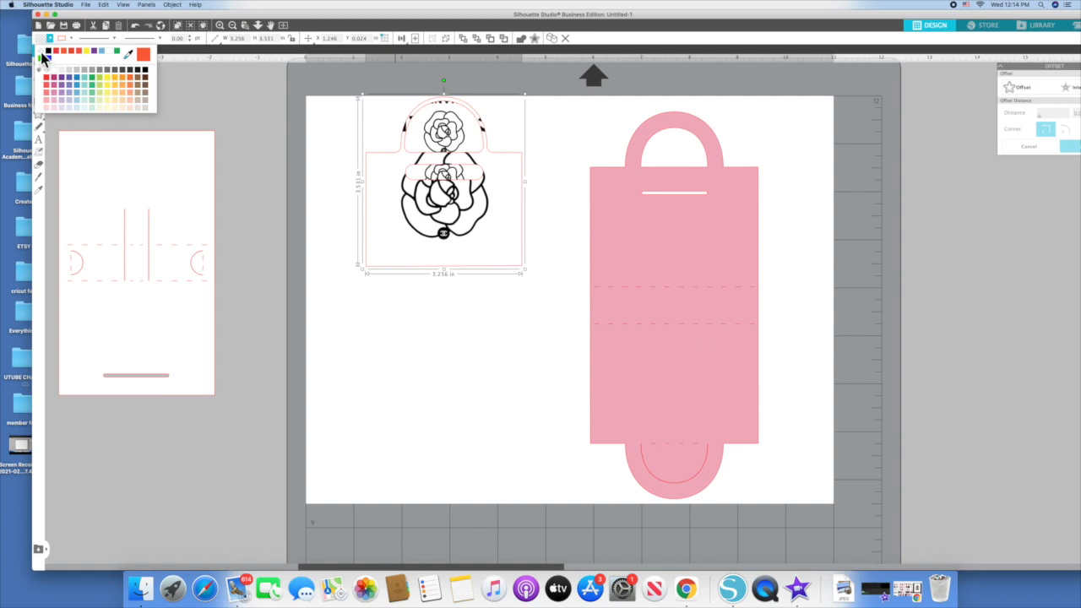
left_click(42, 55)
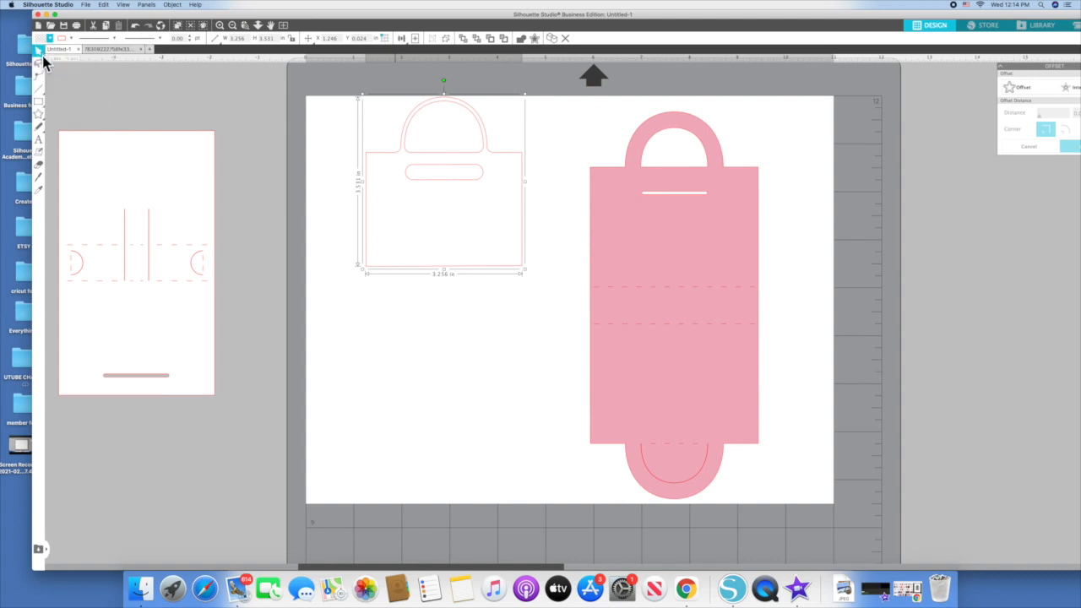
left_click_drag(507, 162, 505, 184)
left_click(49, 38)
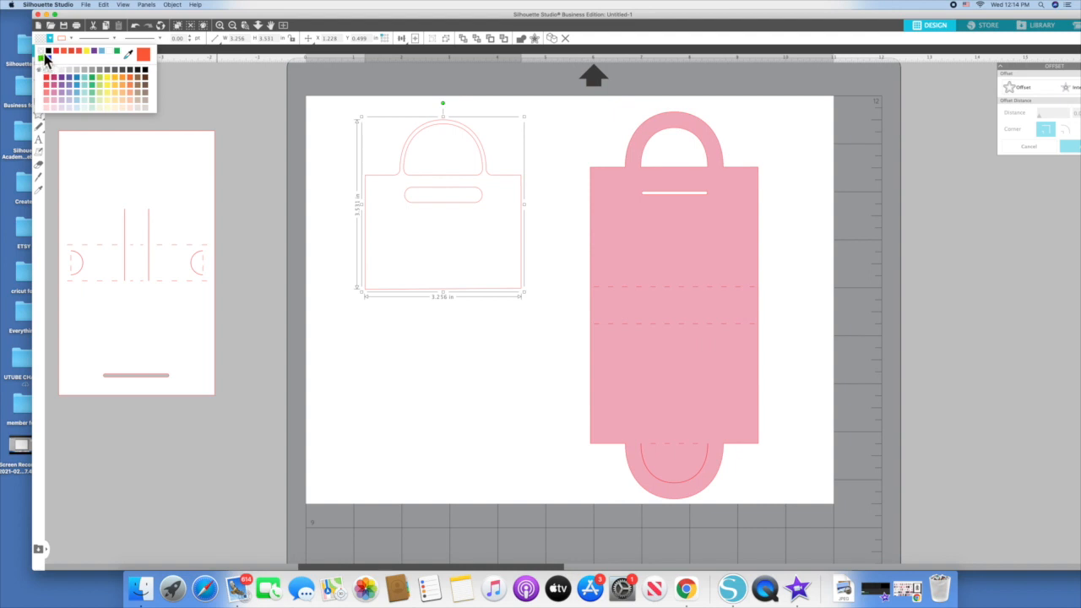
left_click(44, 54)
left_click(310, 113)
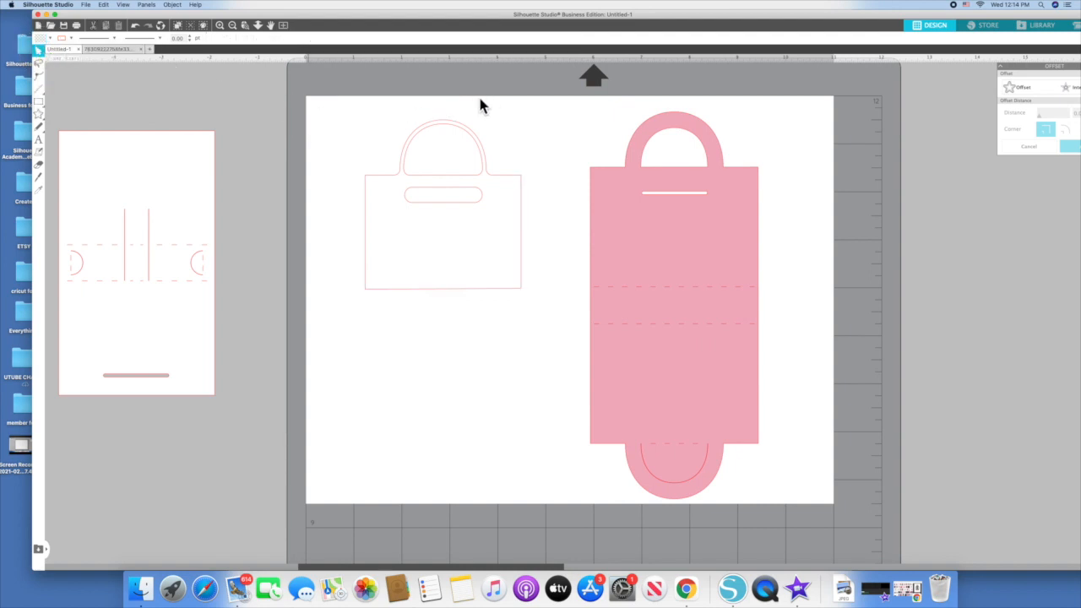
Copy the Chanel camellia logo from its document and paste it into the Untitled-1 holder design
left_click(118, 50)
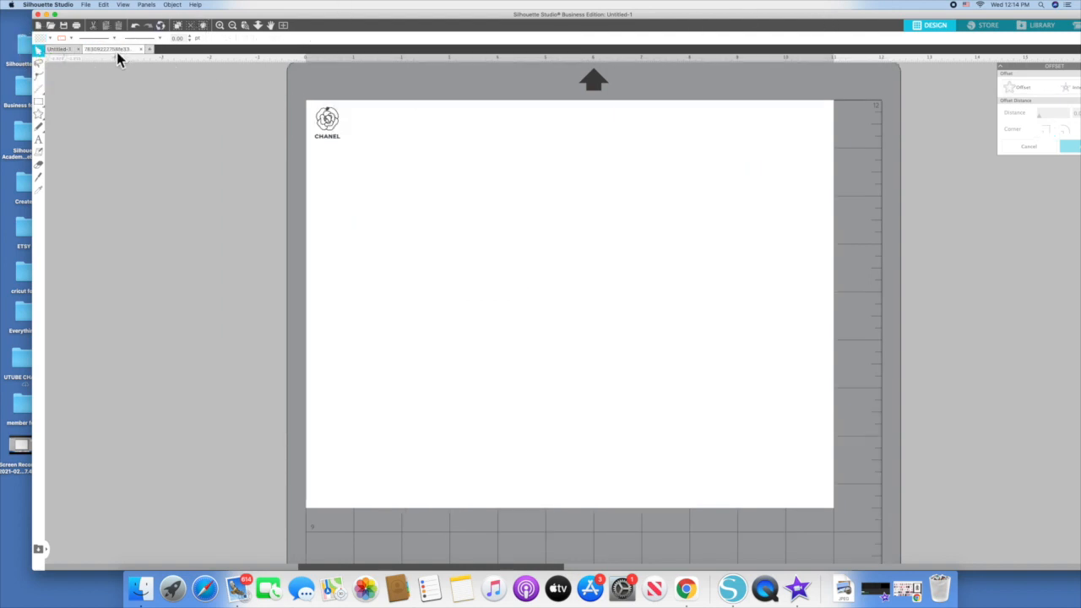
left_click(334, 126)
right_click(337, 124)
left_click(367, 156)
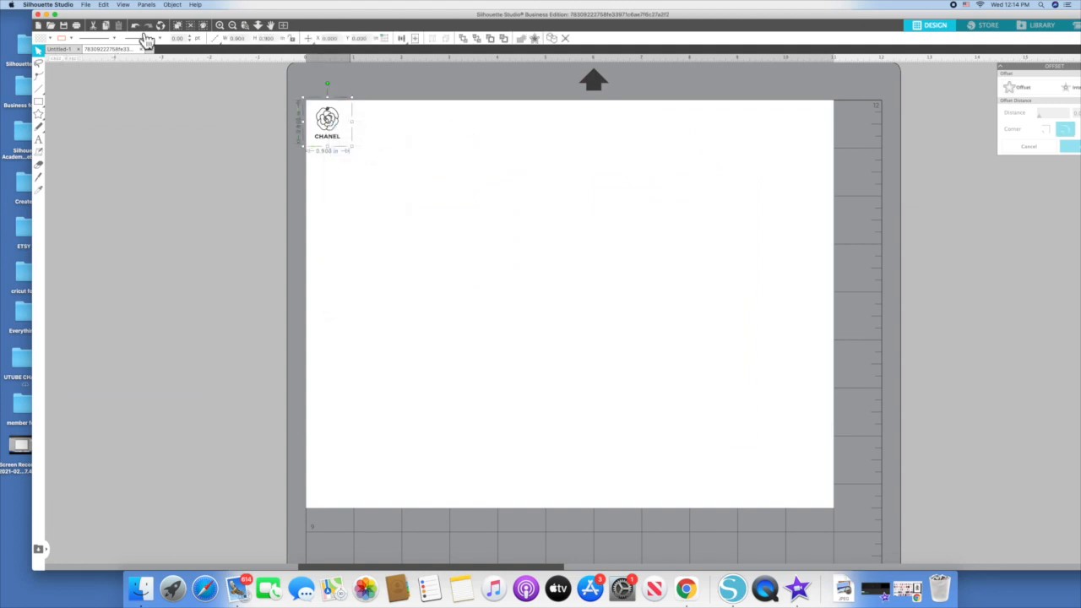
left_click(60, 49)
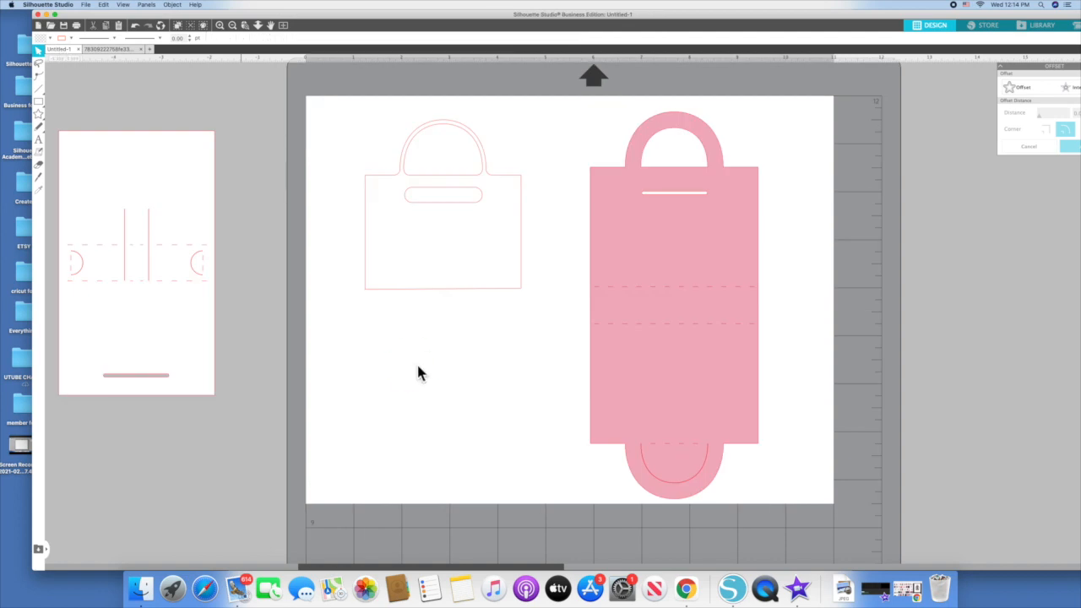
right_click(420, 372)
left_click(452, 409)
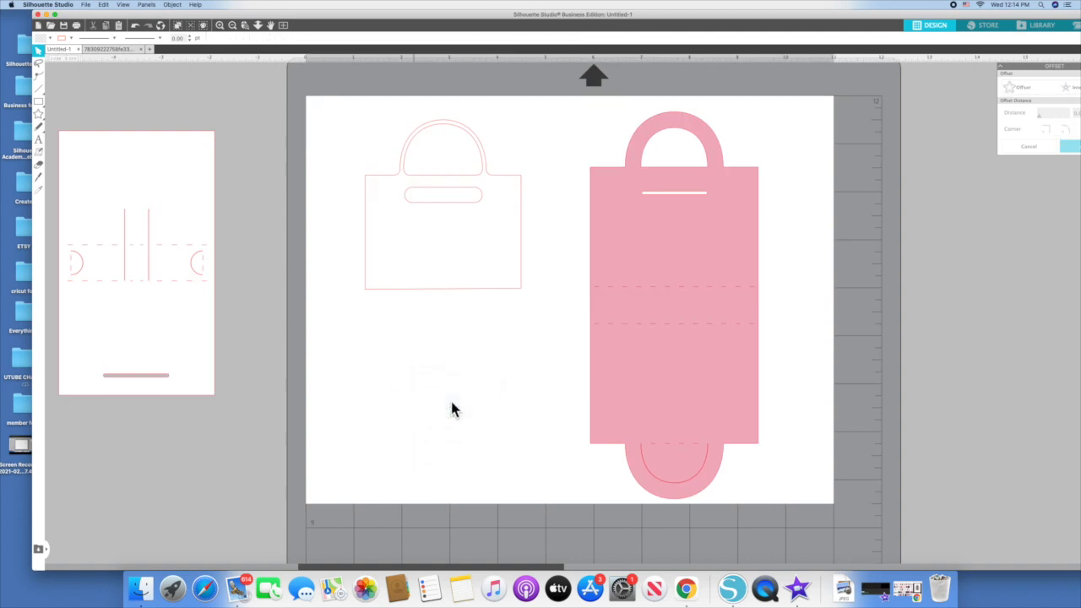
Place the logo on the purse front panel and stretch it to fit below the slot, about 1.52 in tall
left_click_drag(327, 123, 397, 241)
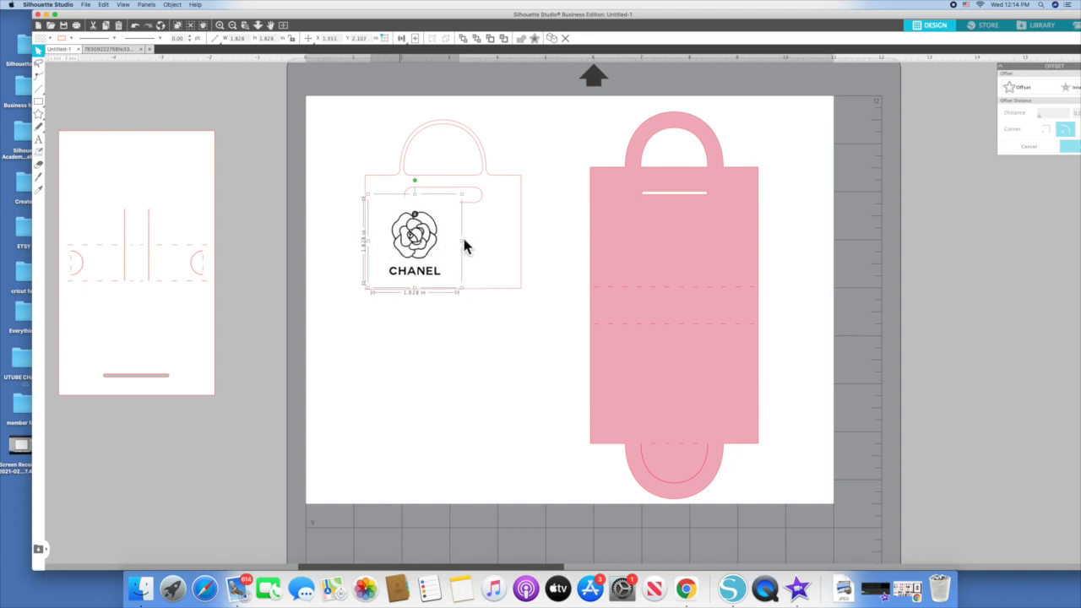
left_click_drag(466, 250, 521, 244)
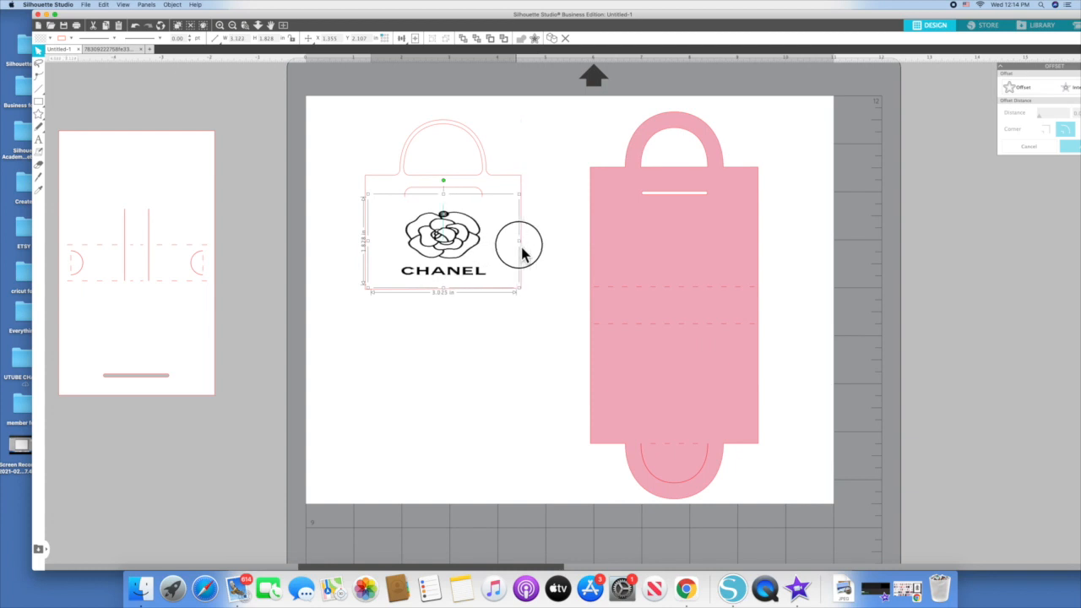
left_click_drag(448, 196, 448, 211)
left_click_drag(449, 293, 449, 288)
left_click_drag(374, 247, 407, 251)
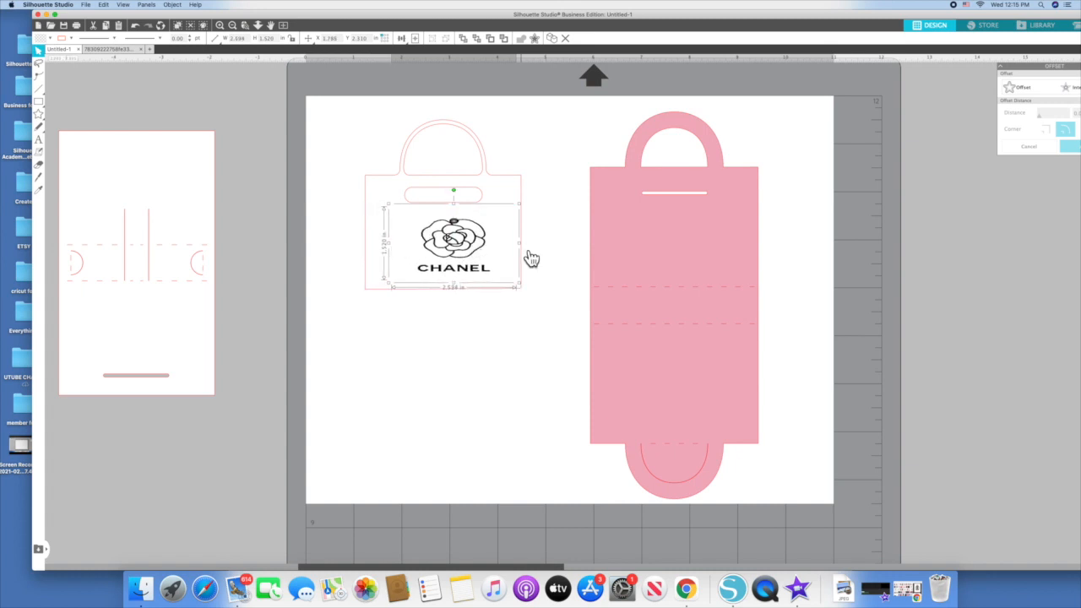
left_click_drag(519, 243, 497, 247)
left_click(557, 197)
Enlarge the logo to about 2.45 by 1.75 in and nudge it toward the middle of the front panel
left_click(461, 226)
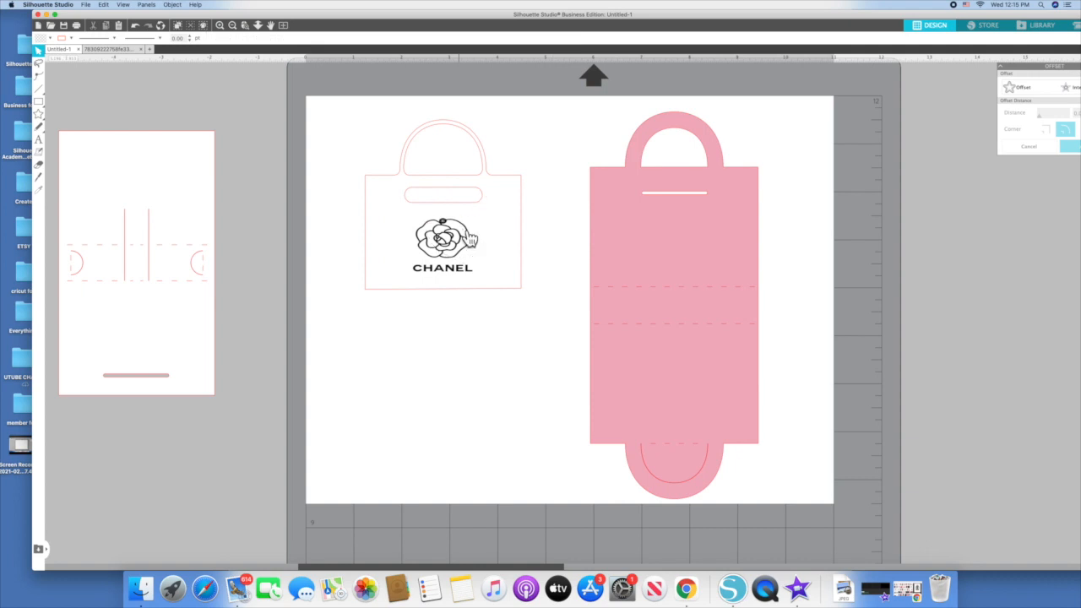
left_click_drag(463, 230, 461, 237)
left_click_drag(496, 288, 506, 297)
left_click(391, 218)
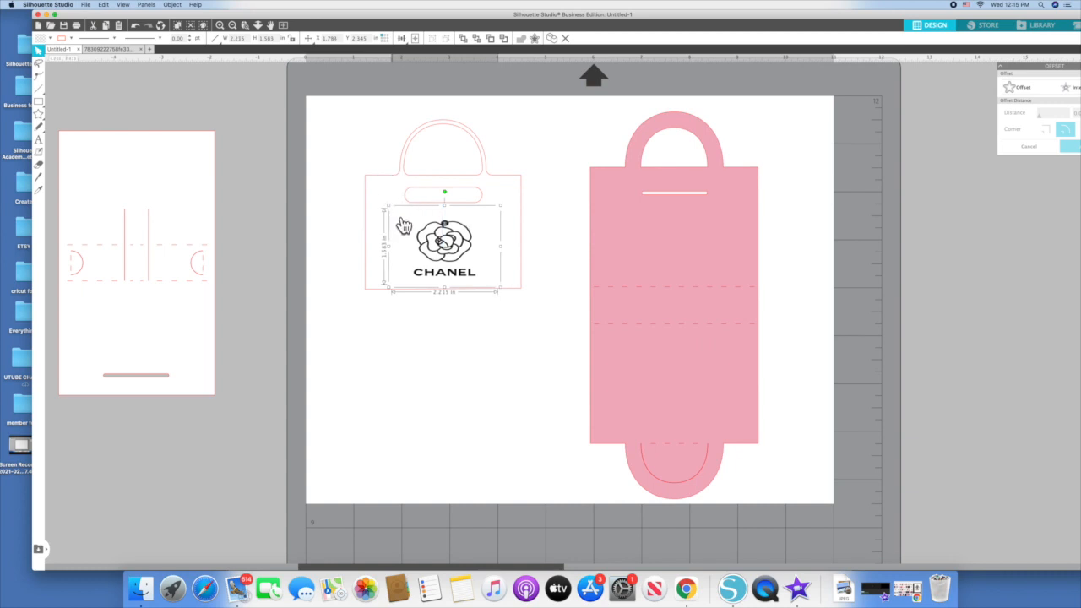
left_click_drag(388, 205, 386, 207)
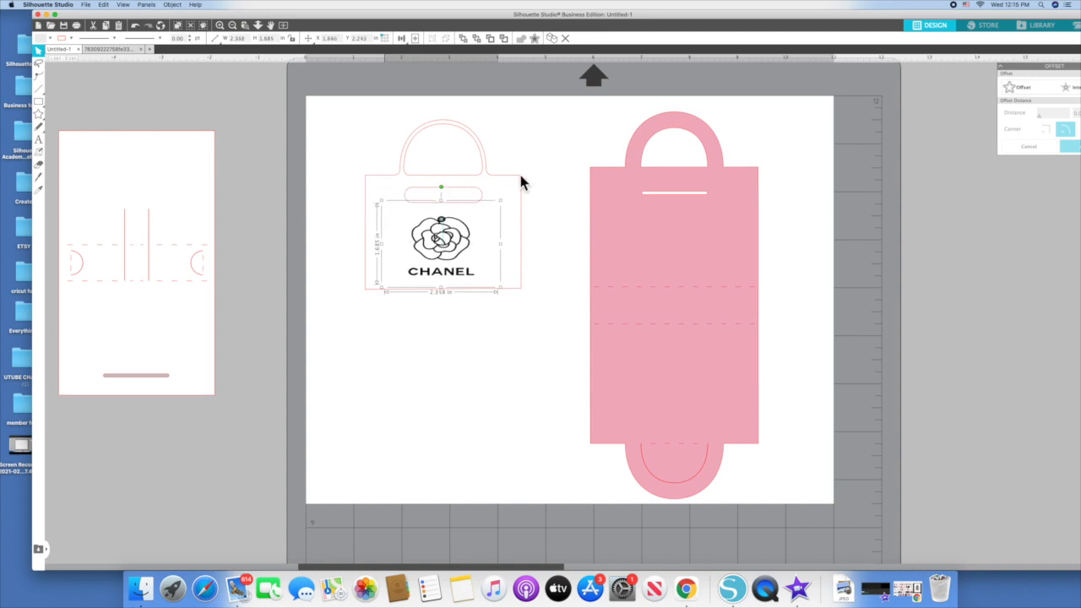
left_click_drag(502, 204, 510, 201)
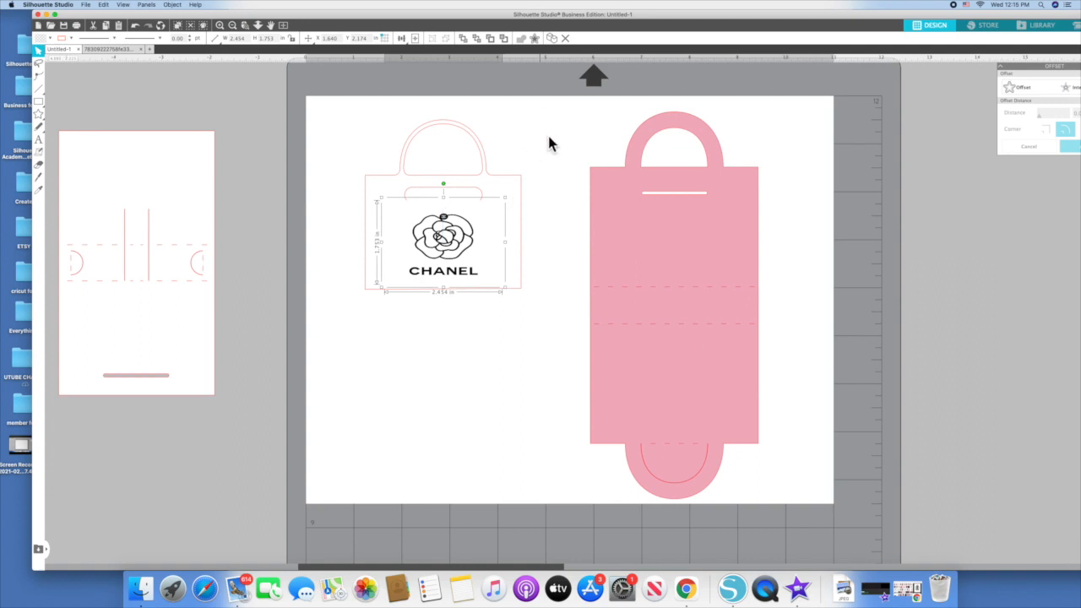
left_click(513, 166)
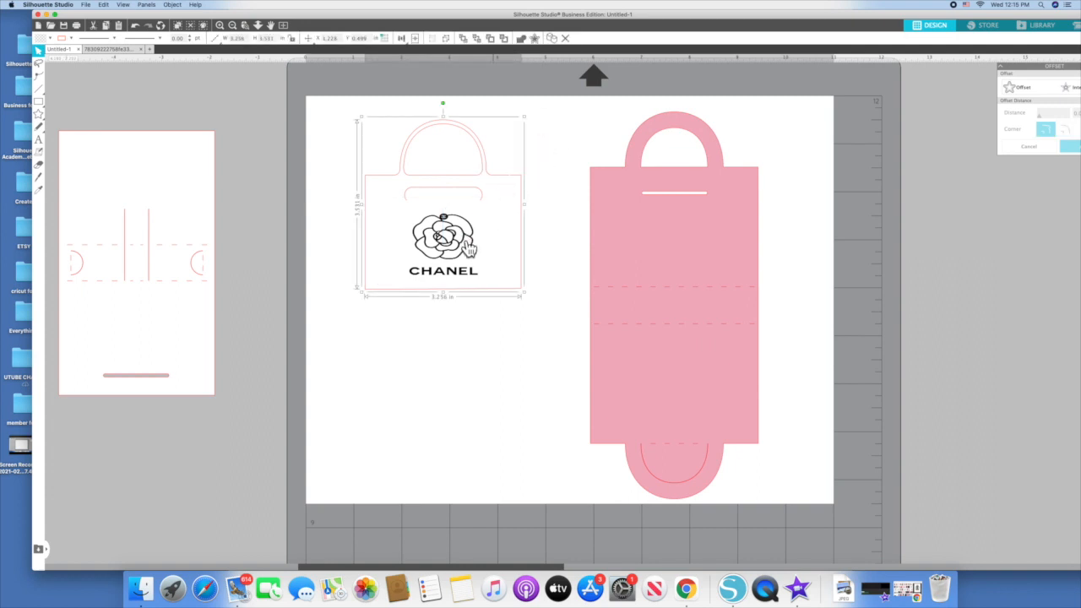
left_click_drag(456, 231, 457, 236)
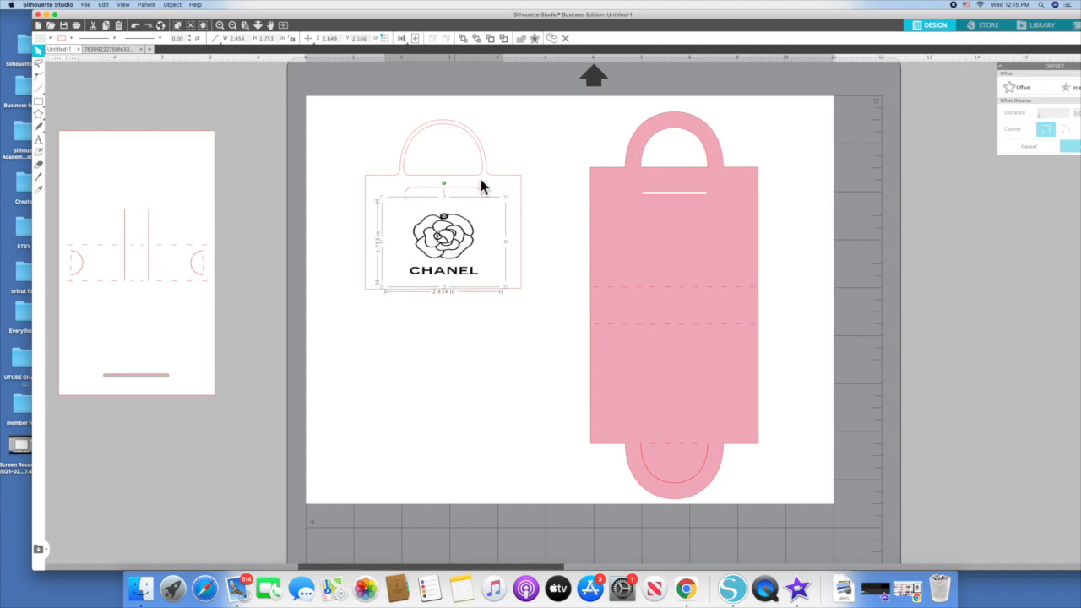
Check the cut lines of the logo, front panel and pink holder in the Send preview, and return to the design view
double_click(874, 25)
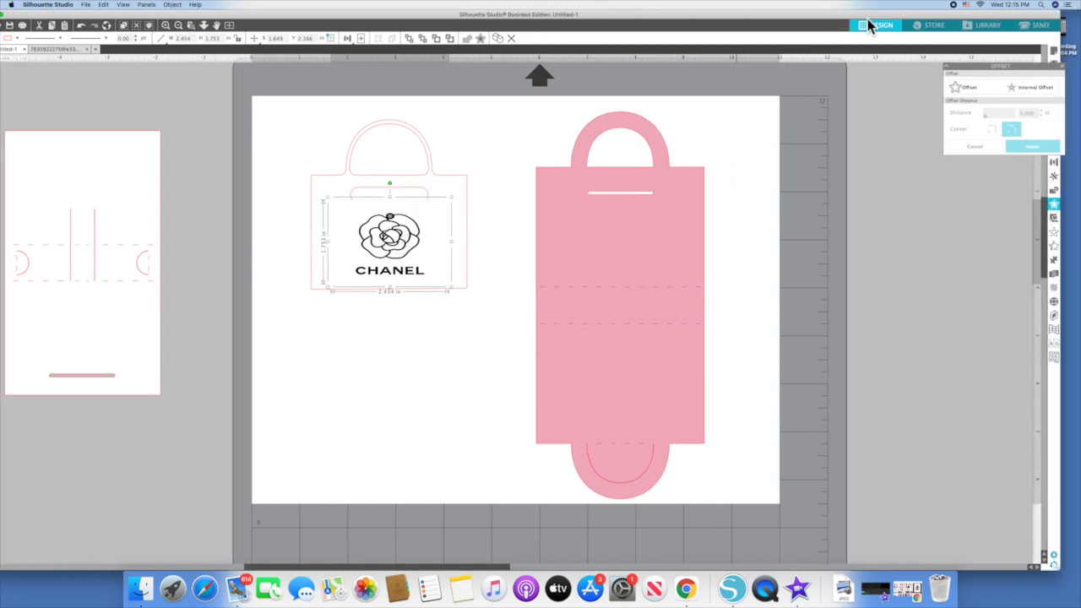
left_click(1037, 27)
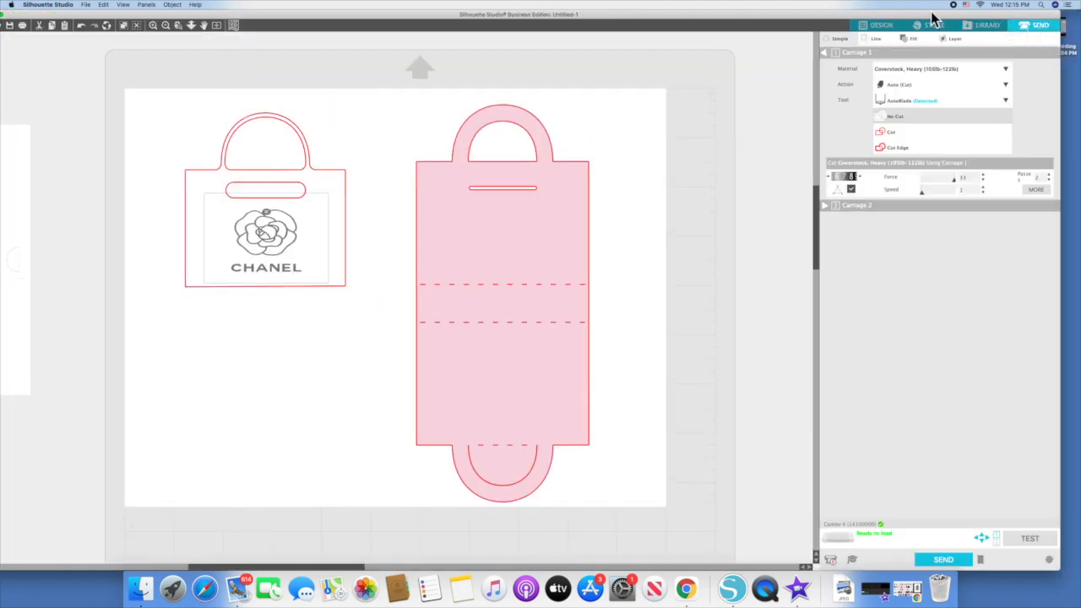
left_click(349, 133)
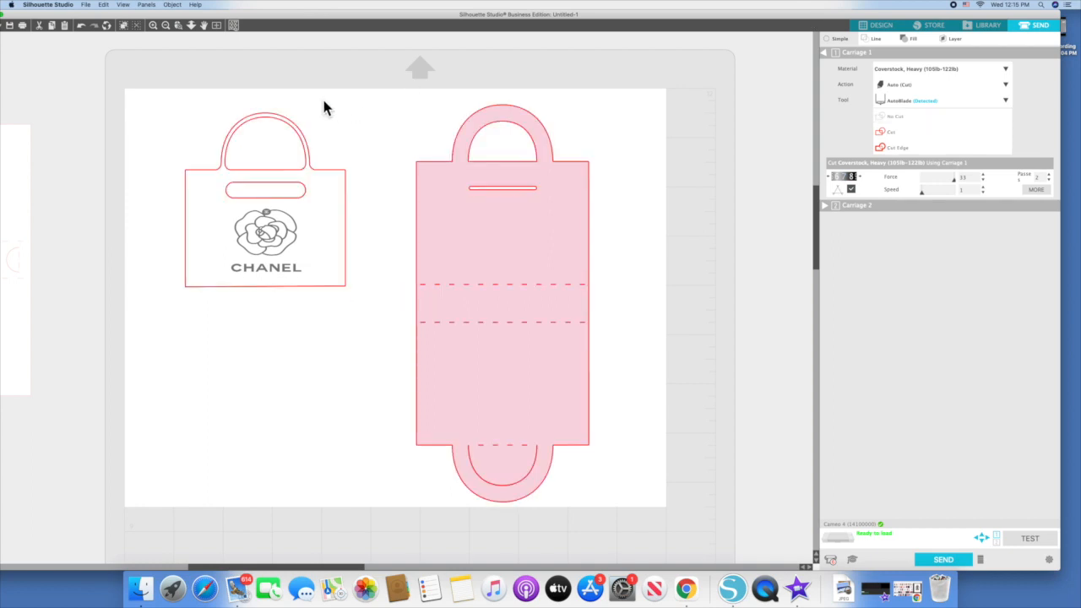
left_click(879, 27)
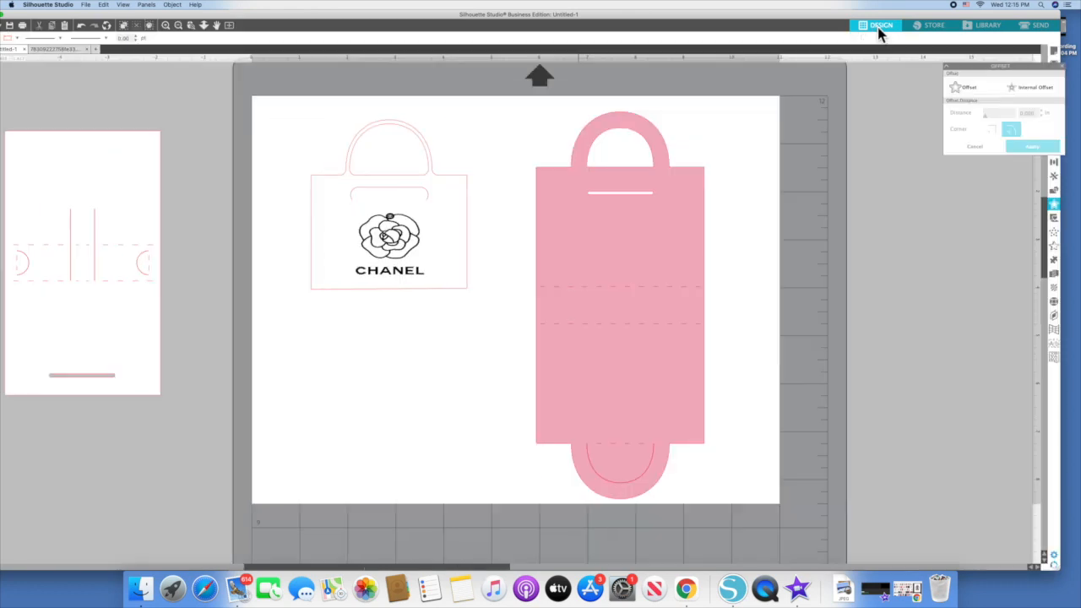
Align the logo and the purse front panel with each other using Align Center
mouse_move(272, 93)
left_mouse_down()
mouse_move(319, 93)
mouse_move(469, 354)
left_mouse_up()
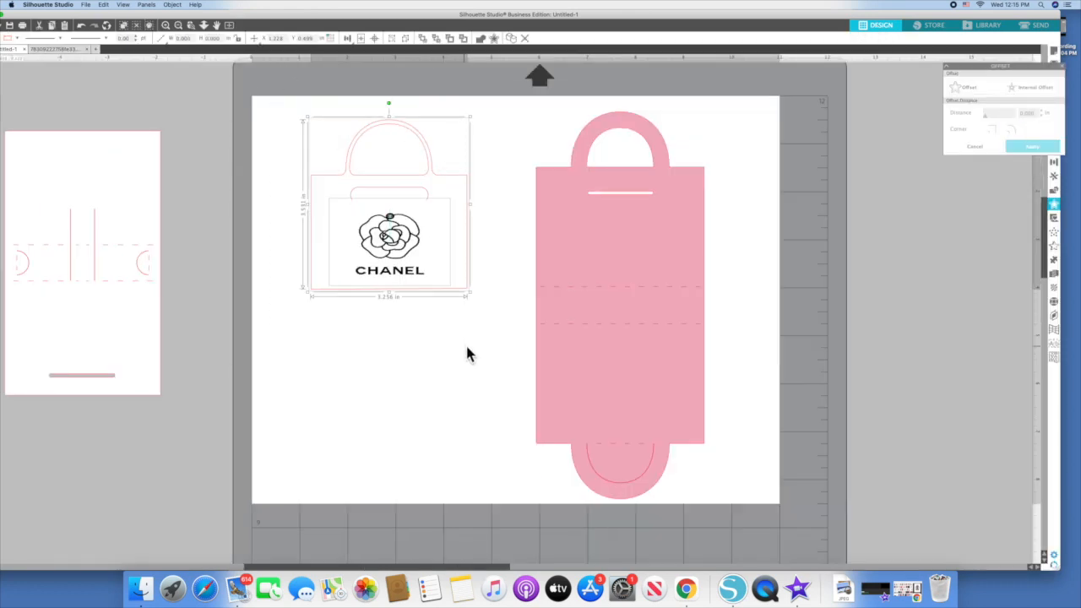
left_click(172, 5)
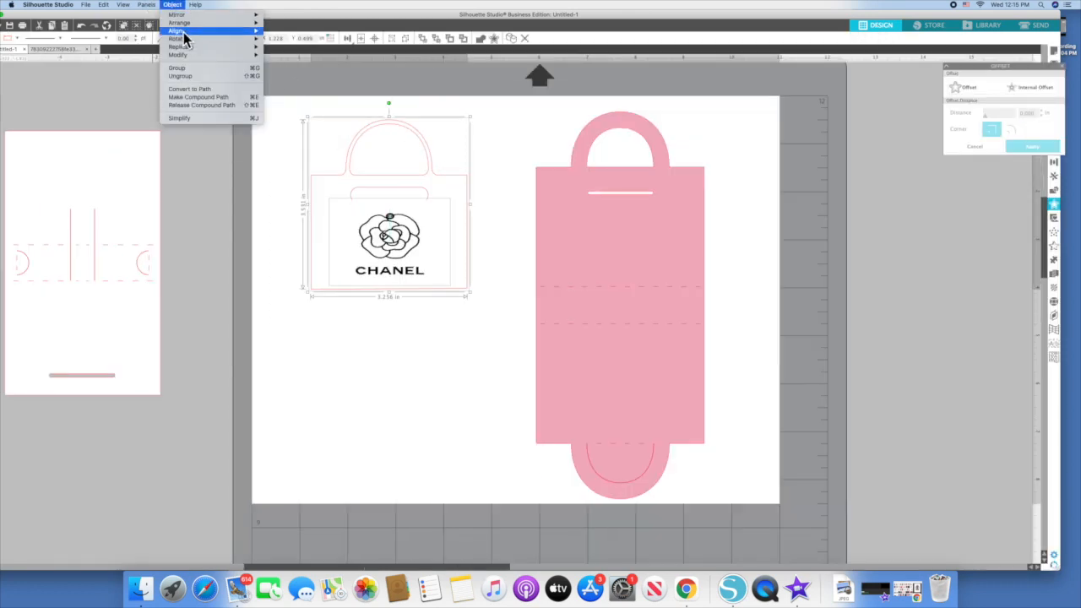
mouse_move(243, 35)
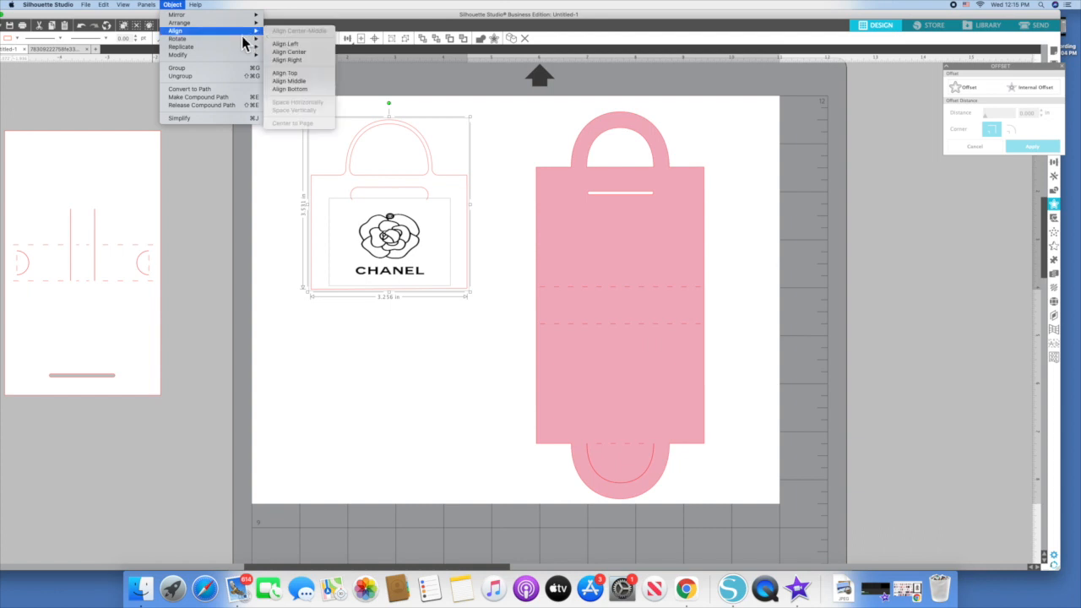
left_click(317, 55)
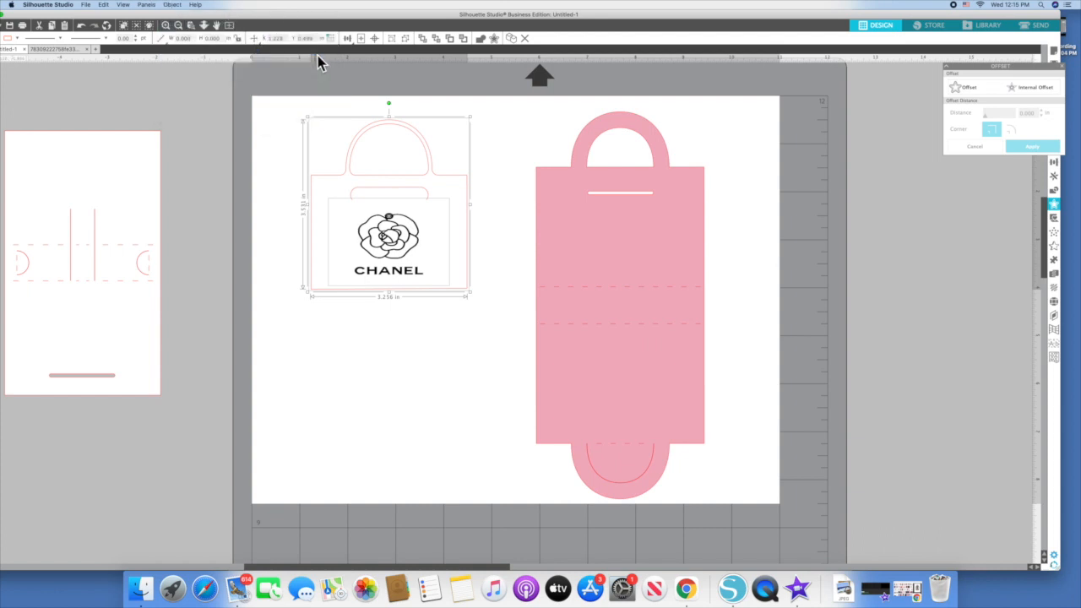
left_click(318, 152)
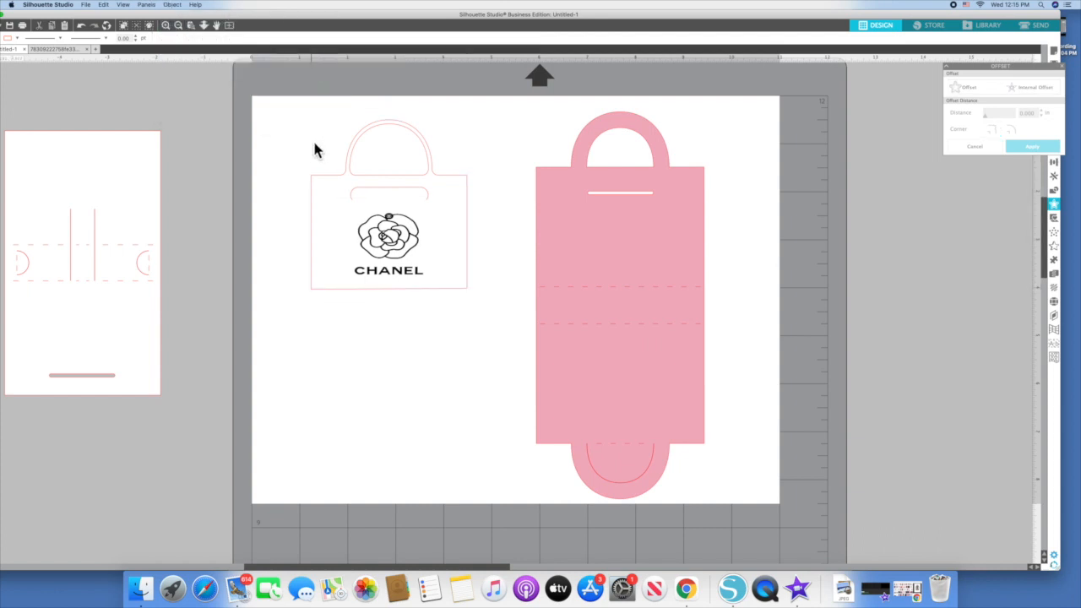
Group the logo with the purse front panel and deselect the group
left_click_drag(334, 128, 427, 338)
right_click(497, 155)
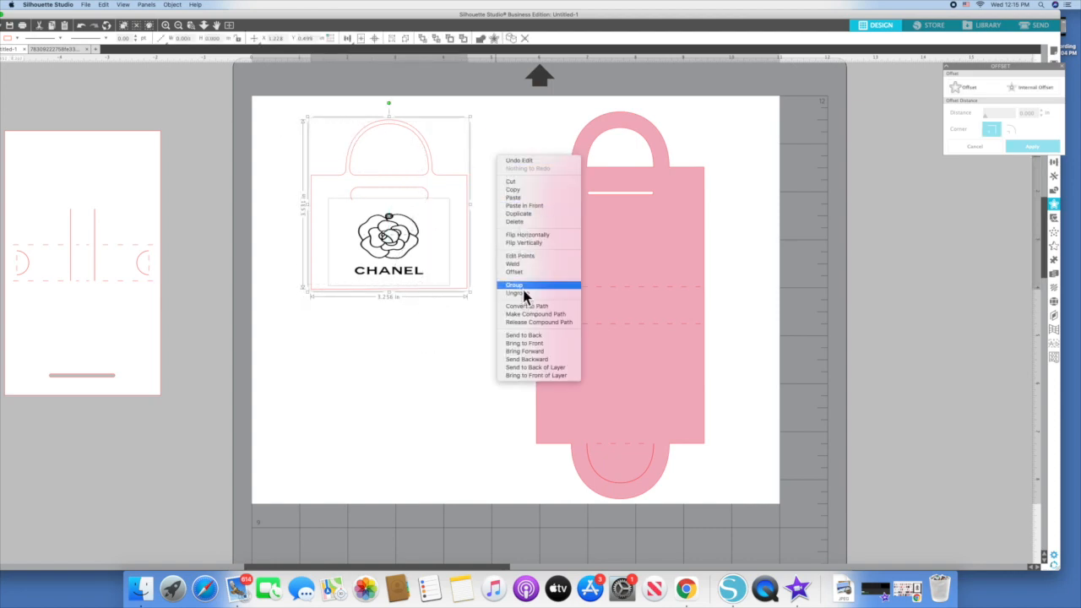
left_click(521, 286)
left_click(488, 150)
left_click(618, 199)
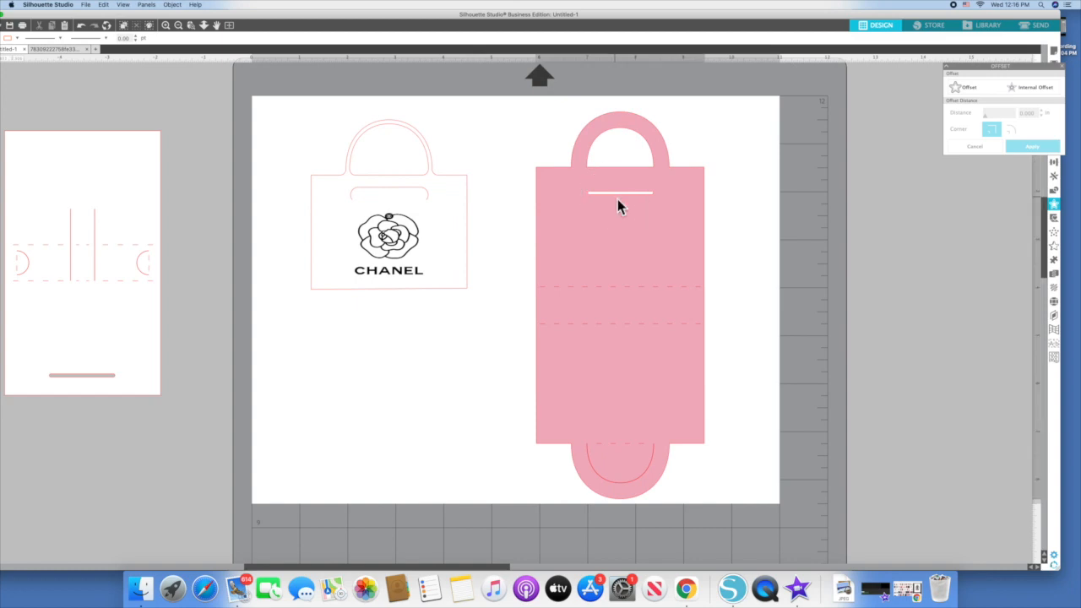
Fill the pink purse holder with black and deselect it
left_click_drag(411, 14, 482, 14)
left_click(65, 38)
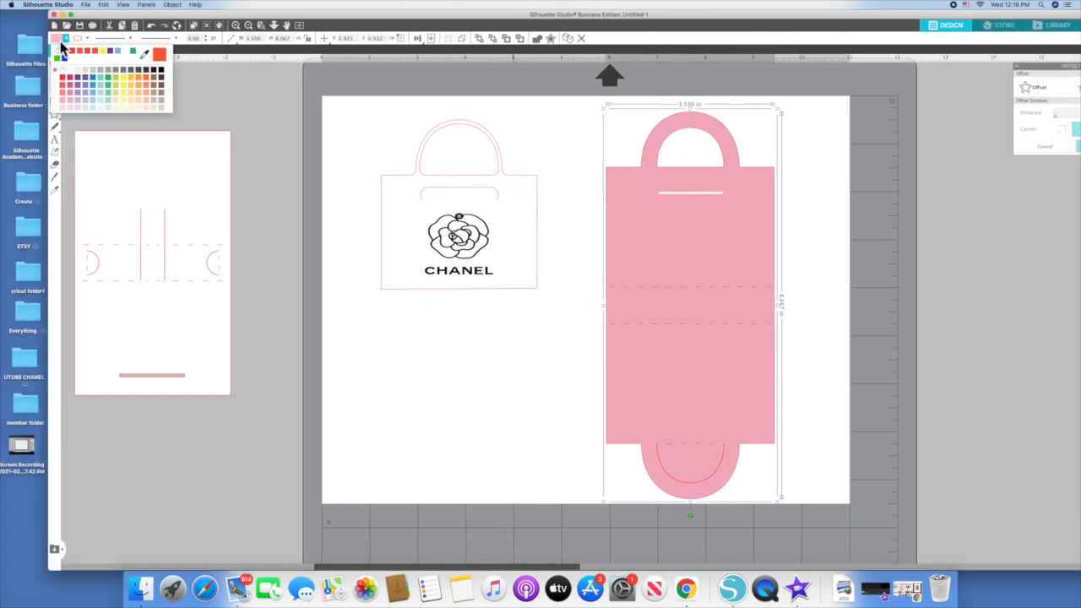
left_click(162, 70)
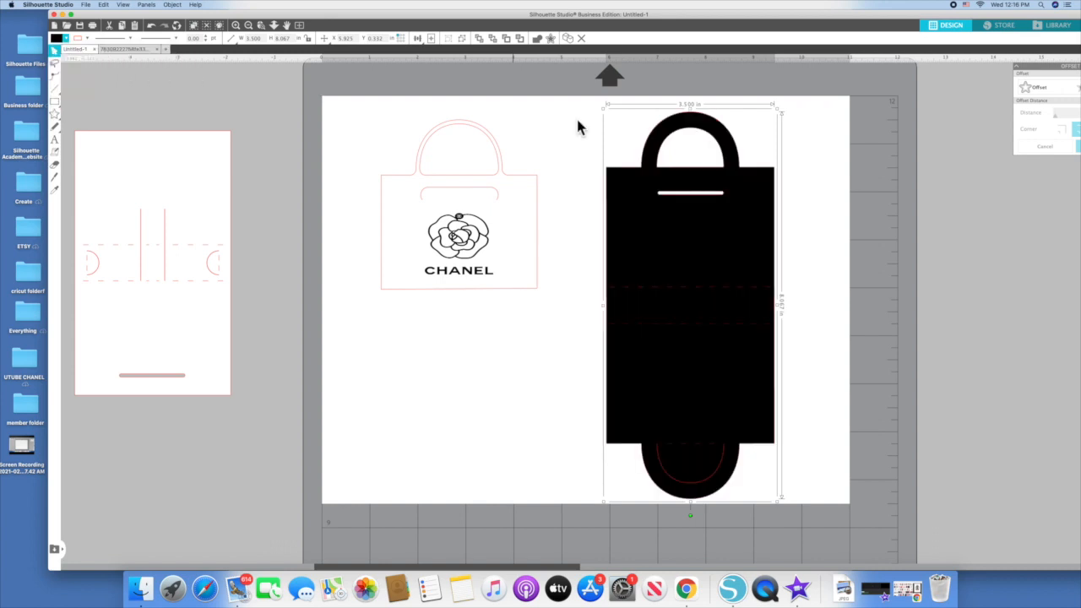
left_click(614, 125)
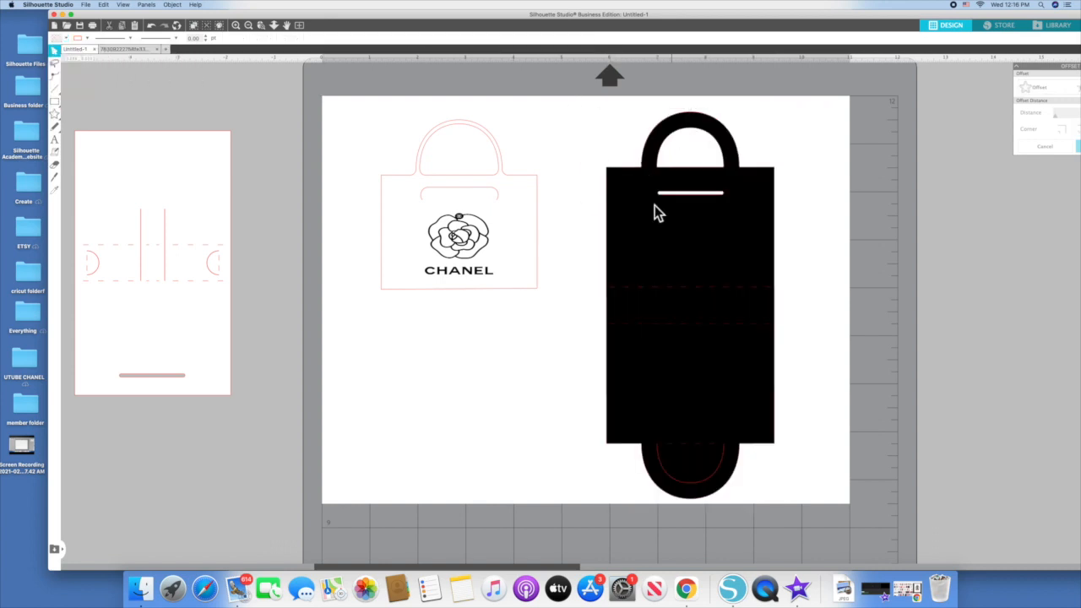
Bring the grouped front panel with the camellia logo to the front and place it centred on the black holder's upper half
left_click_drag(325, 100, 512, 299)
left_click_drag(538, 229, 542, 229)
left_click(172, 4)
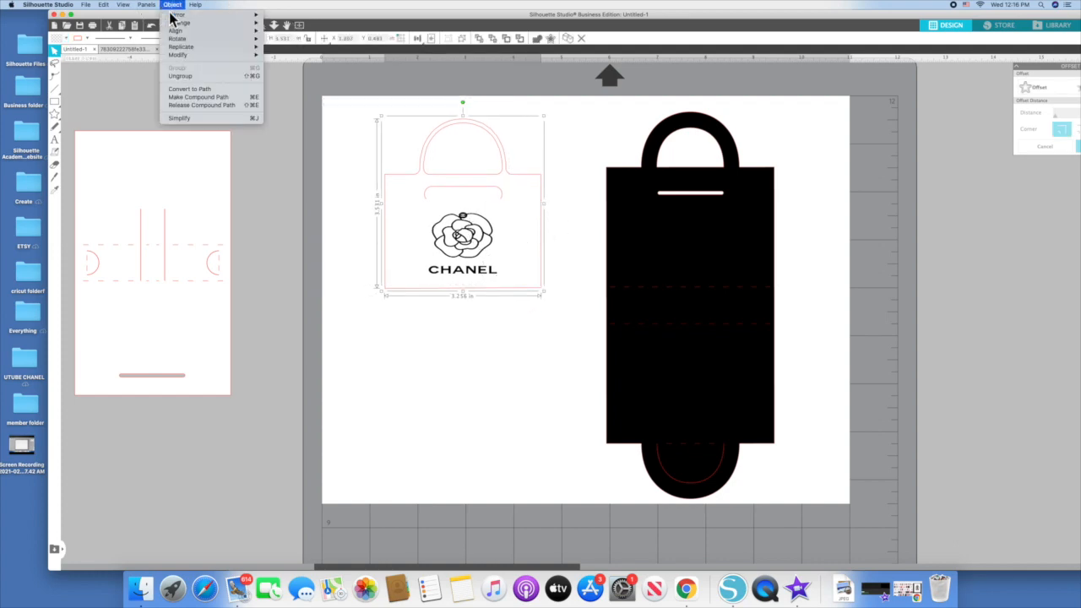
mouse_move(180, 23)
left_click(288, 29)
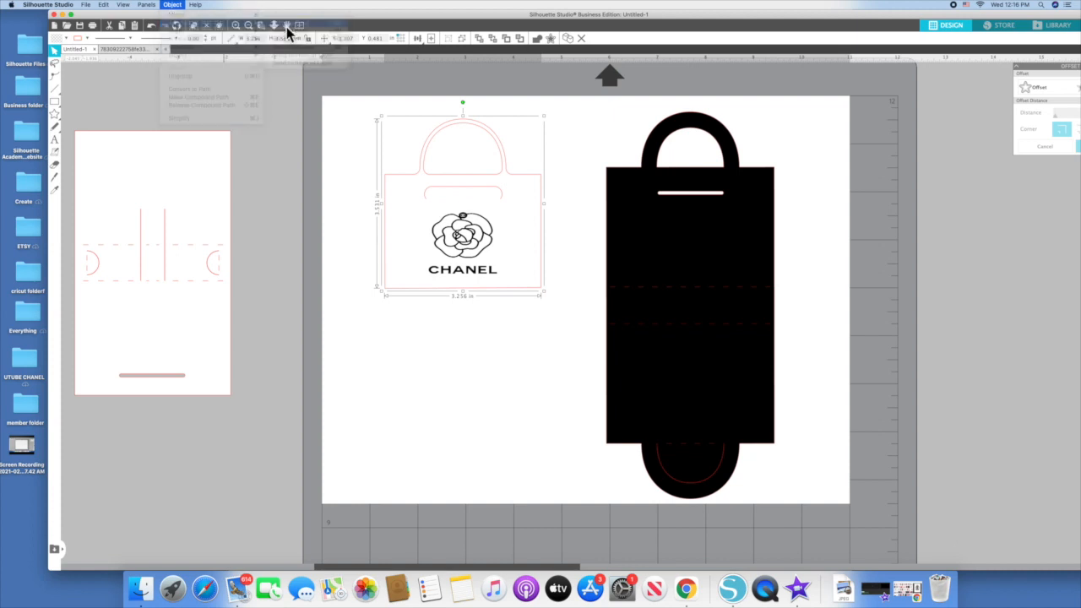
left_click_drag(560, 174, 750, 170)
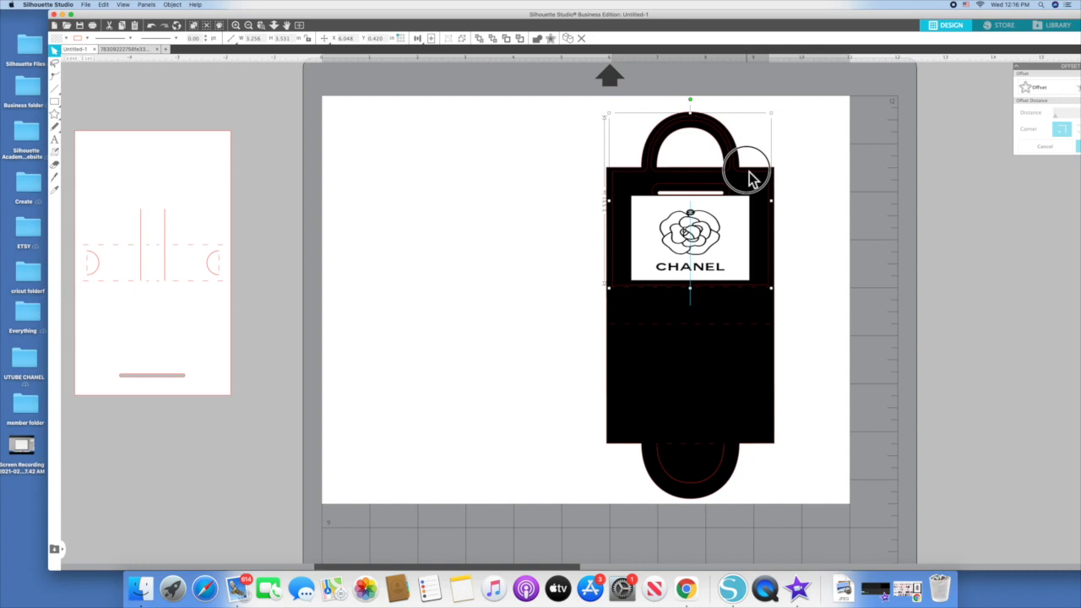
Move the rectangular insert piece from beside the page onto the page next to the black holder
left_click_drag(210, 187, 497, 212)
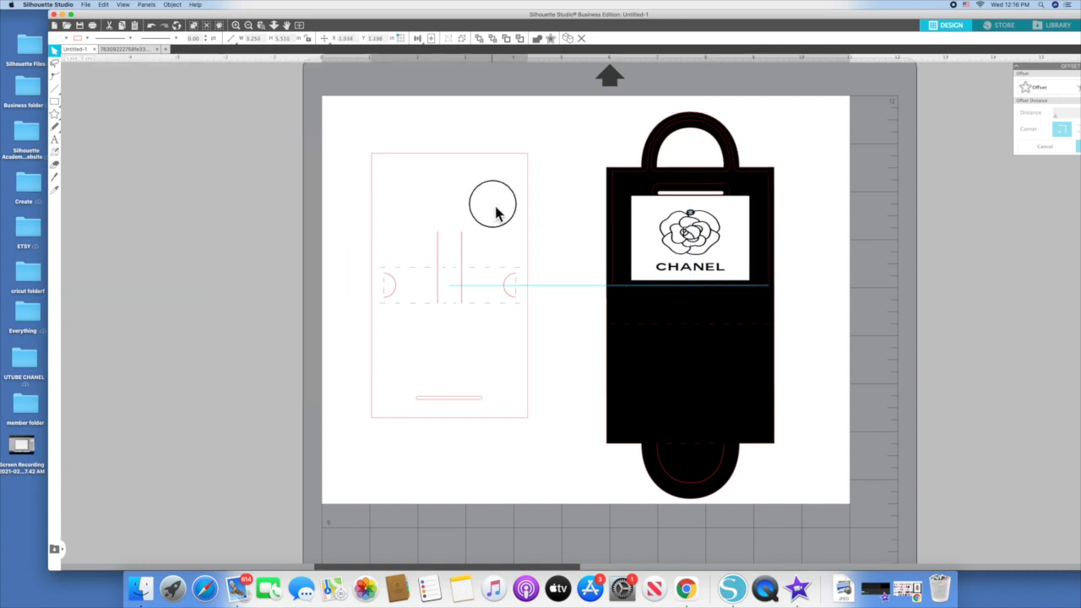
left_click(497, 212)
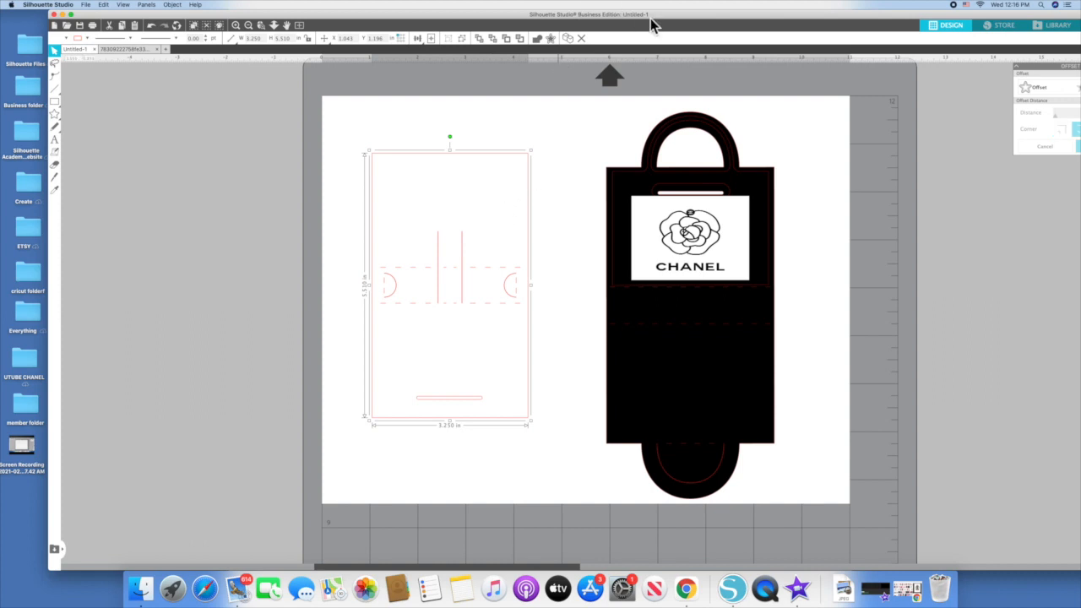
left_click_drag(668, 14, 604, 11)
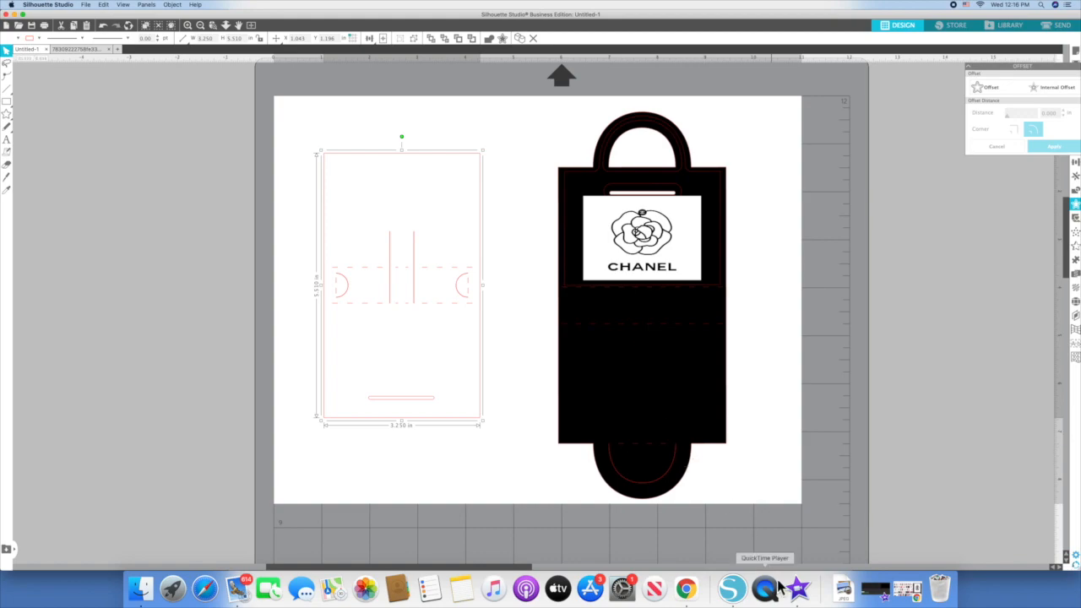
Switch to Chrome and search Google Images for "chanel logo"
left_click(685, 591)
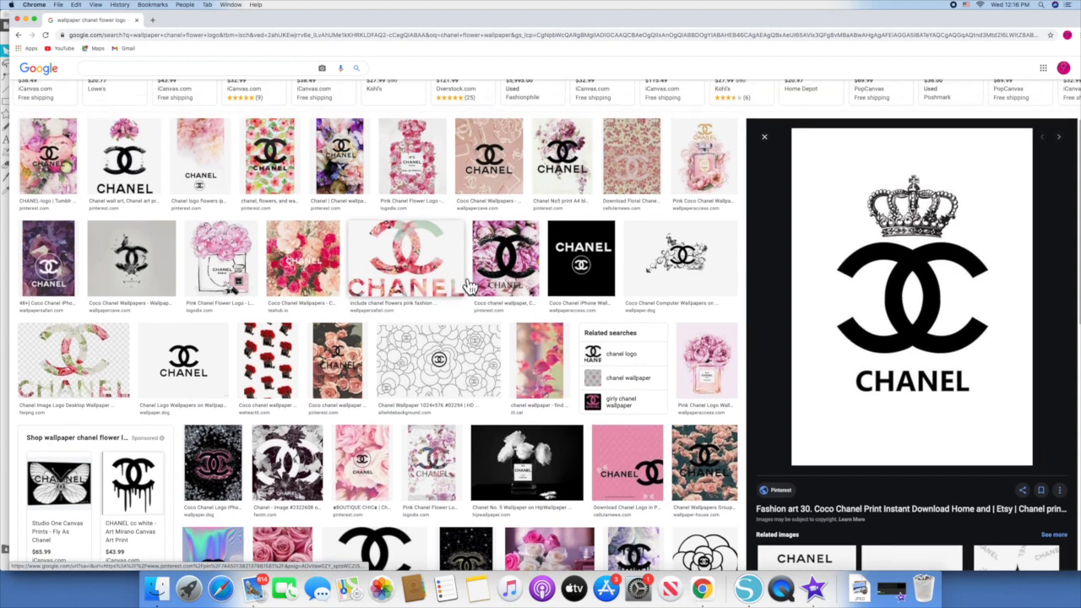
left_click(141, 69)
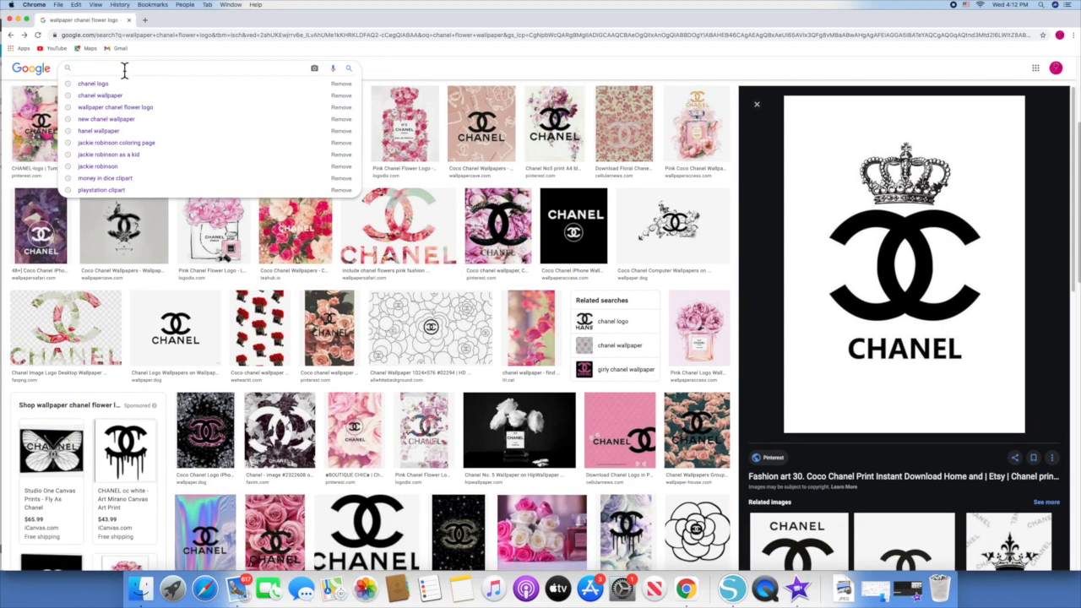
type("chanel")
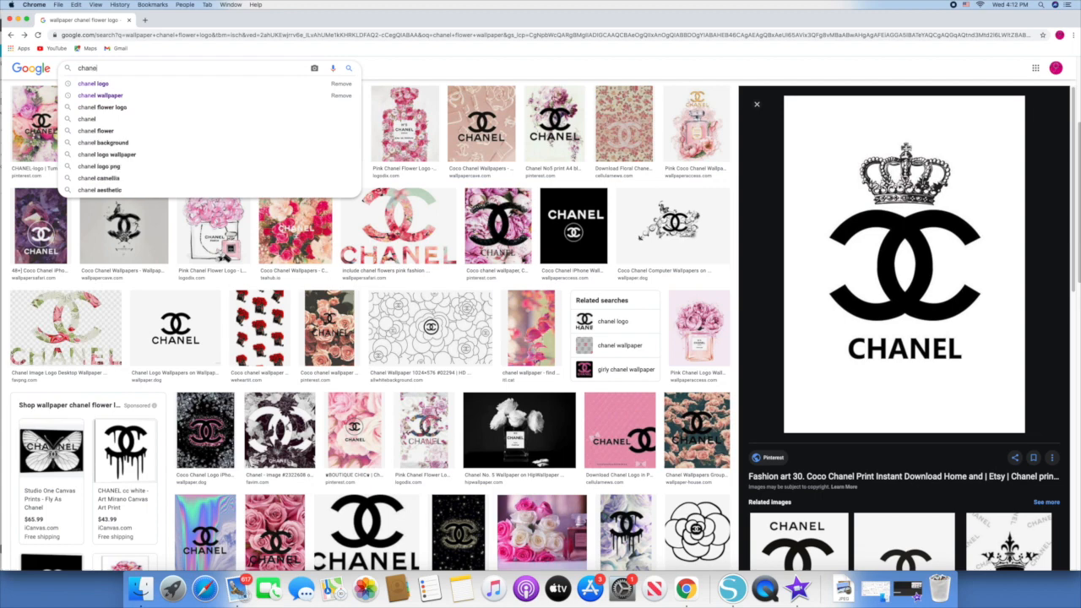
type(" logo")
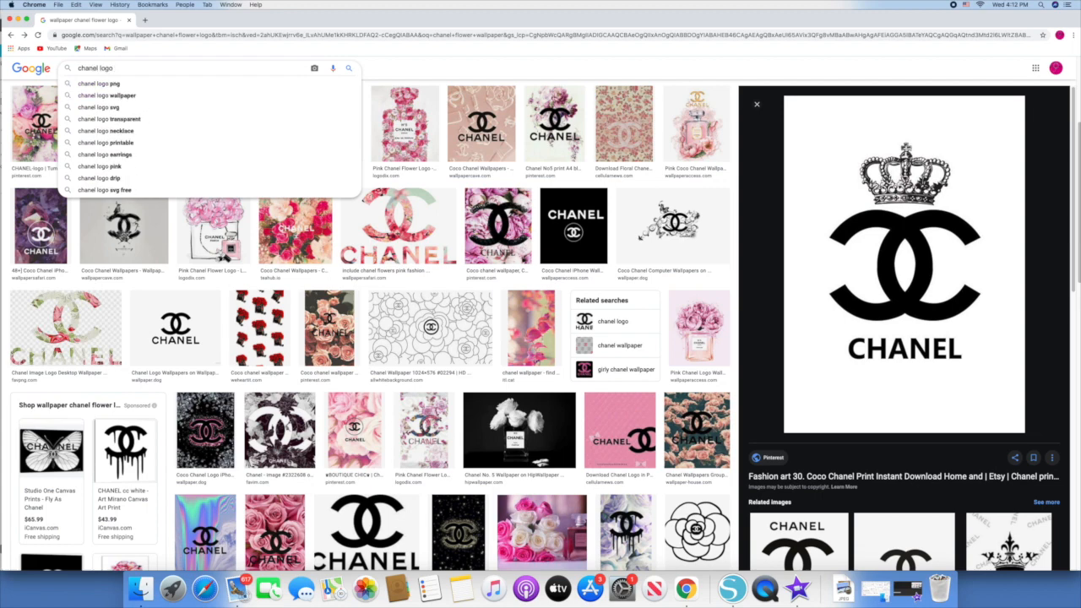
key("Return")
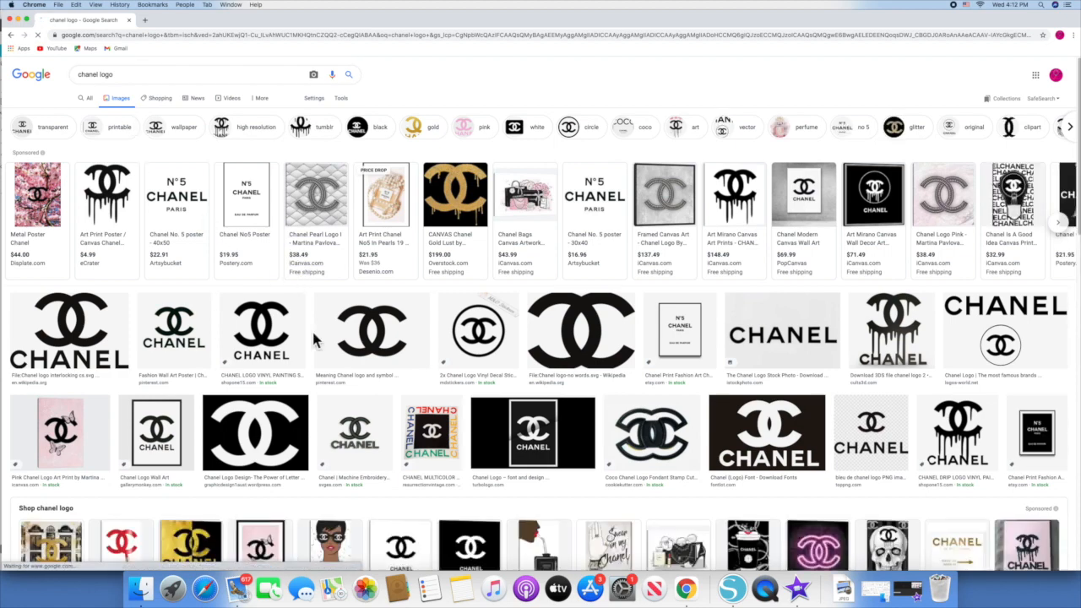
Open the drip Chanel logo from the results and enlarge the related dripping logo image without lettering
scroll(313, 338, "down", 2)
scroll(331, 342, "down", 3)
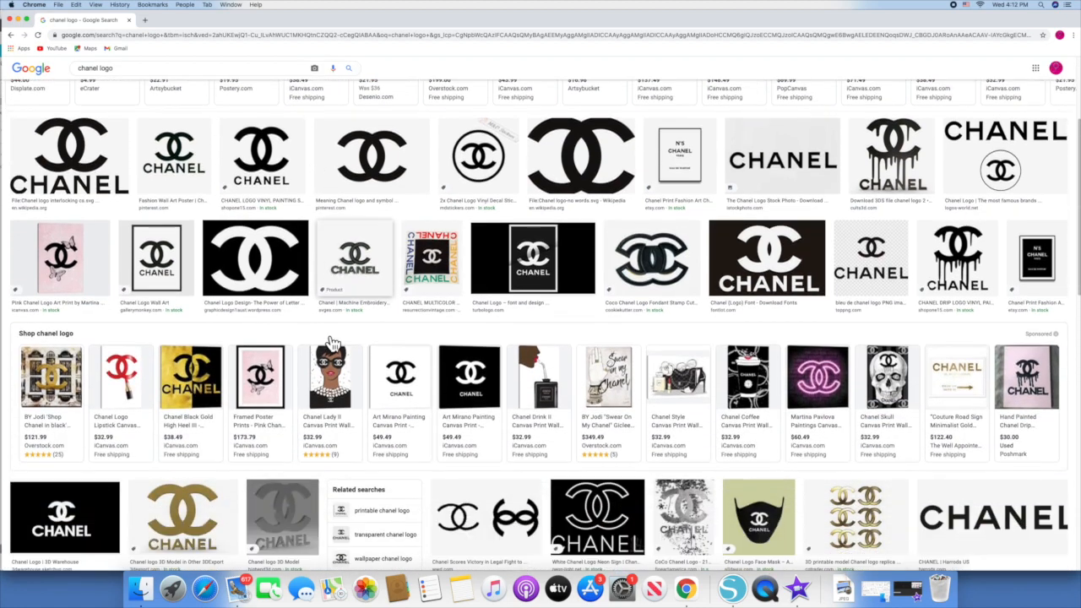
left_click(969, 274)
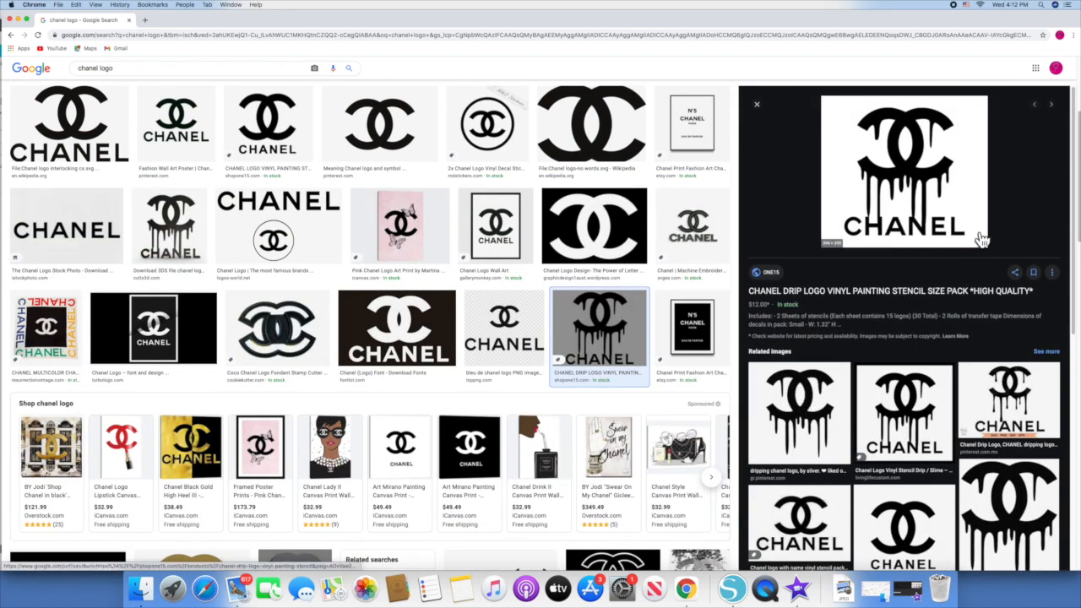
left_click(825, 401)
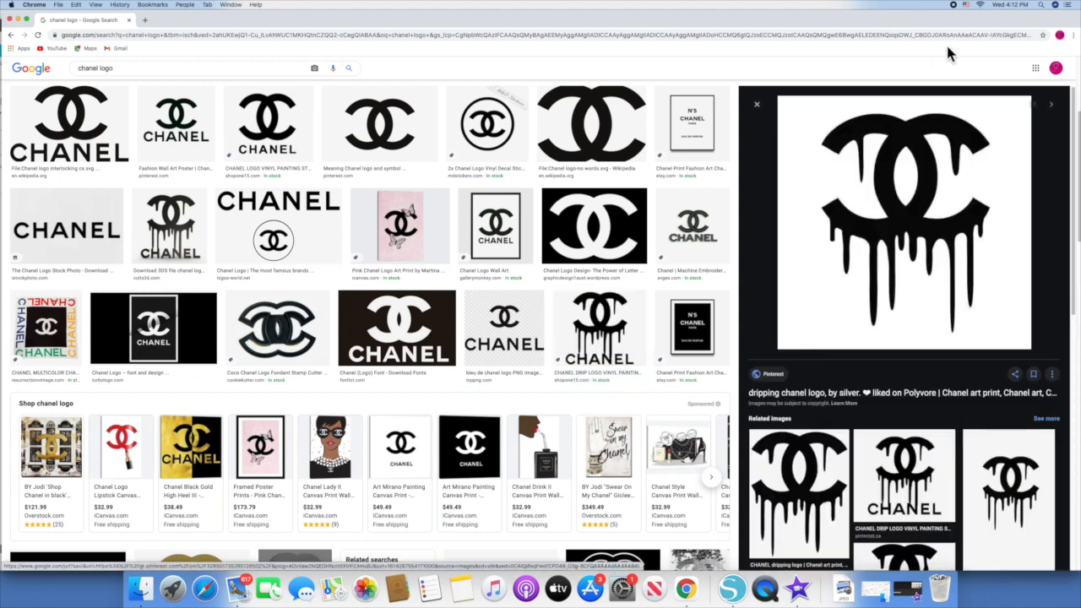
Uncover the desktop beside the browser and move the two existing dripping logo image files to the Trash
left_click_drag(987, 26, 758, 100)
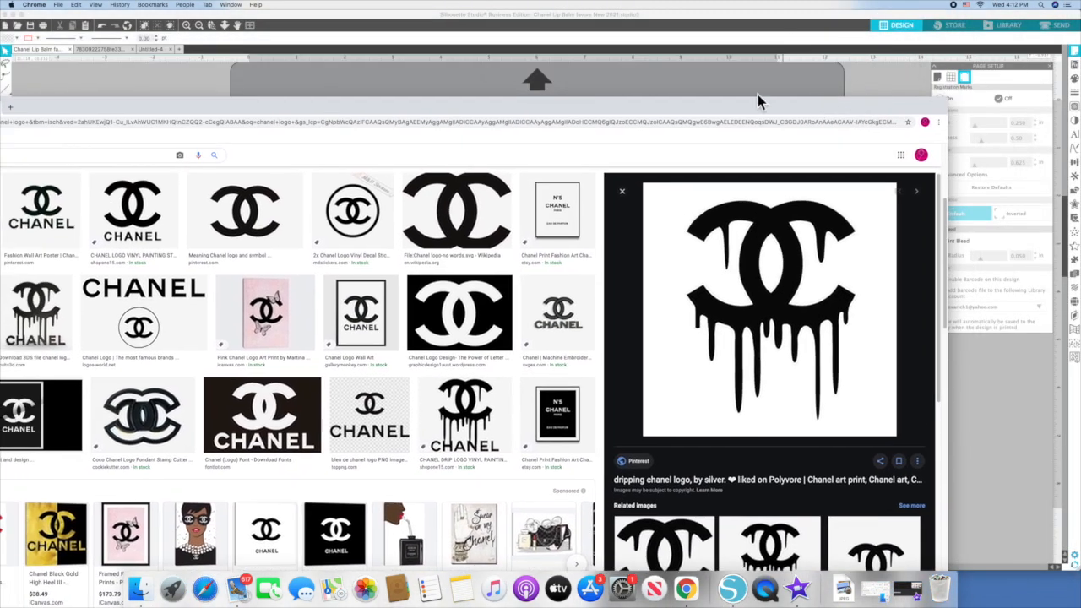
left_click(13, 20)
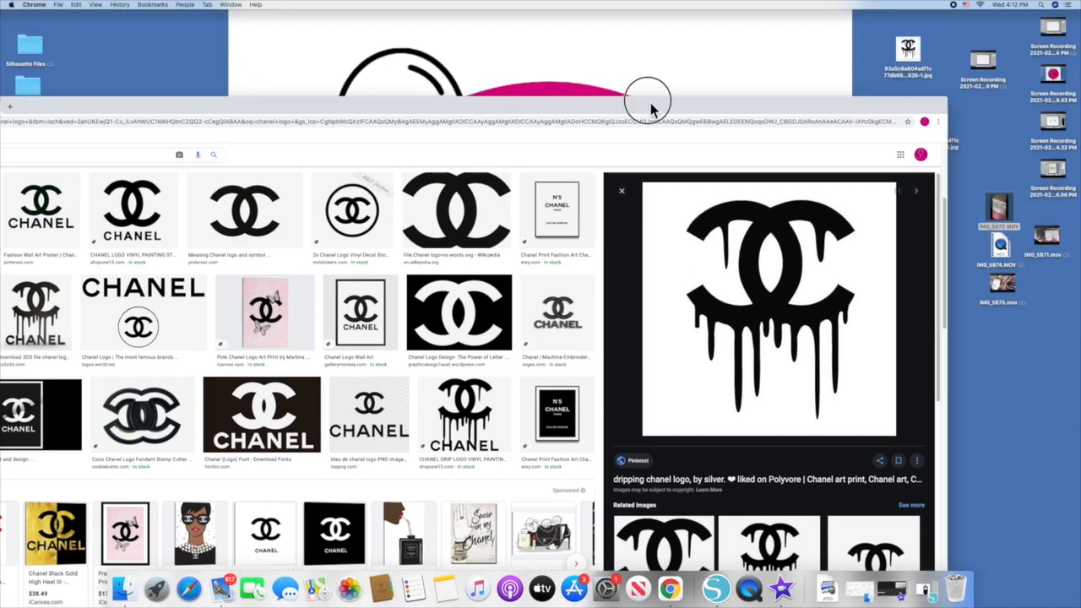
left_click_drag(647, 101, 563, 21)
left_click_drag(908, 49, 957, 589)
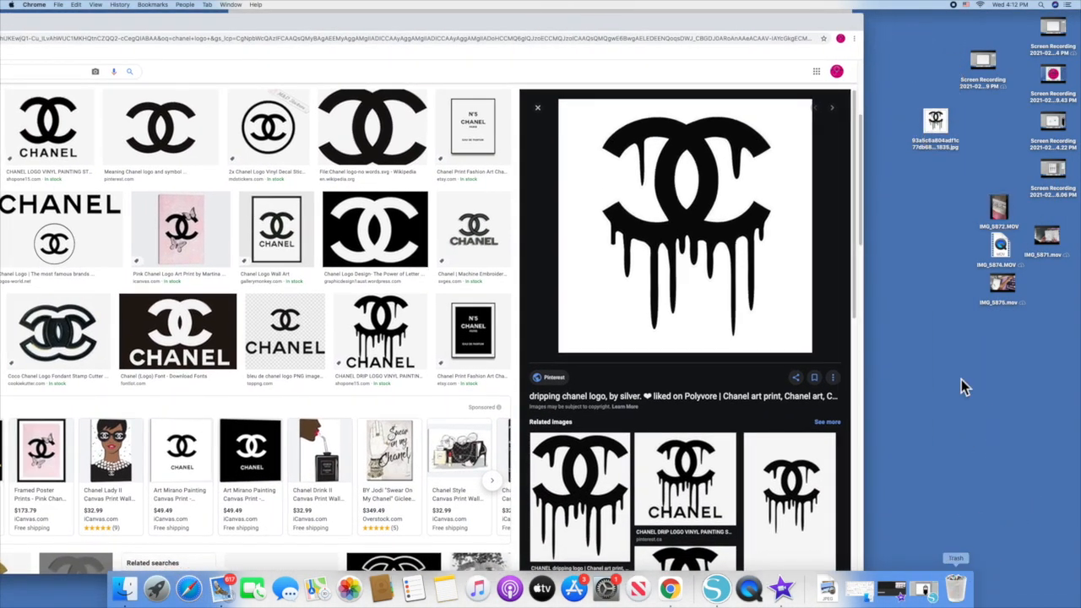
left_click_drag(939, 127, 955, 587)
Save the dripping Chanel logo image from the browser to the desktop and minimise the browser window
left_click_drag(664, 218, 929, 182)
left_click_drag(668, 24, 1000, 19)
left_click(136, 19)
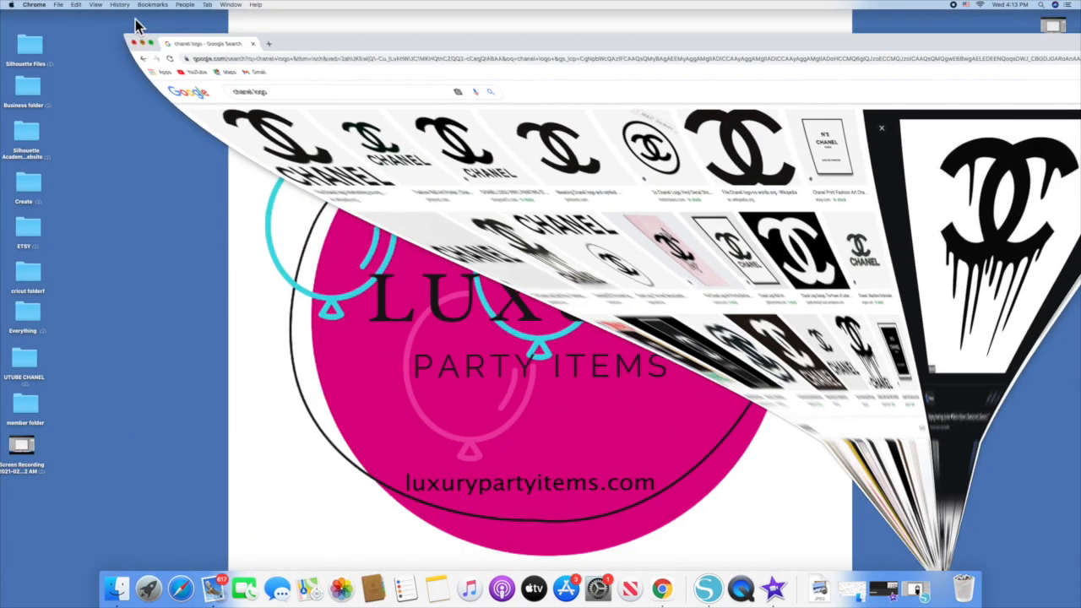
Switch to Silhouette Studio and bring the saved dripping logo image from the desktop into the lip balm design
left_click(698, 592)
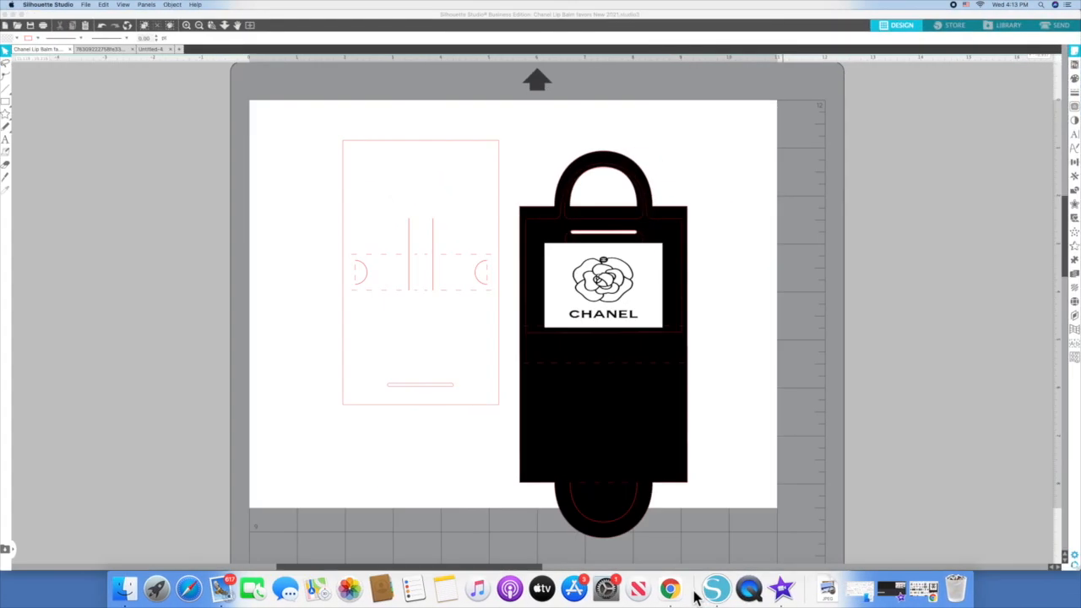
left_click_drag(754, 24, 567, 27)
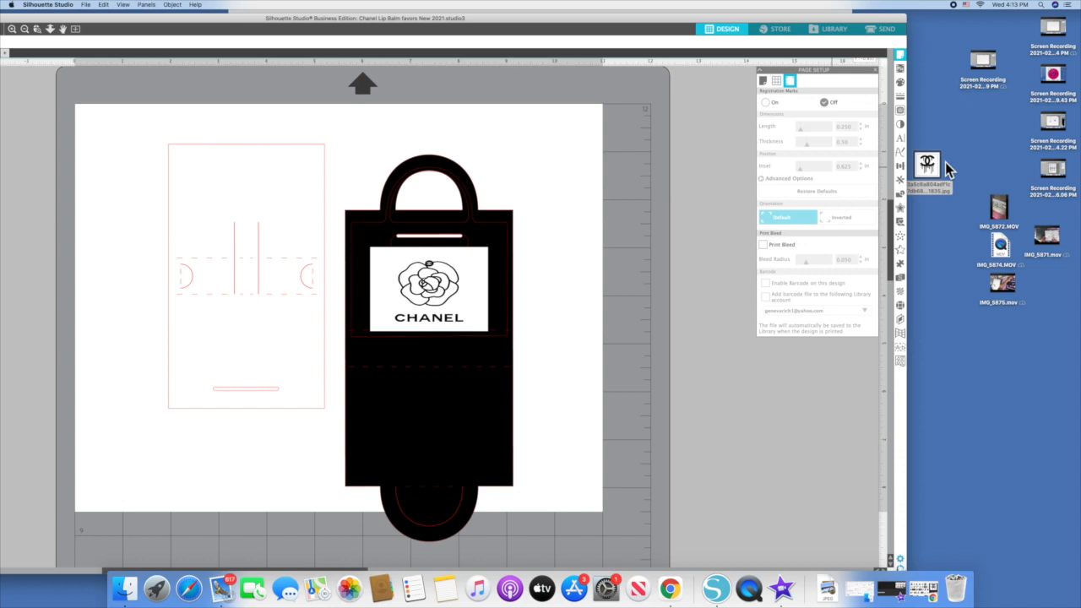
left_click_drag(917, 173, 701, 143)
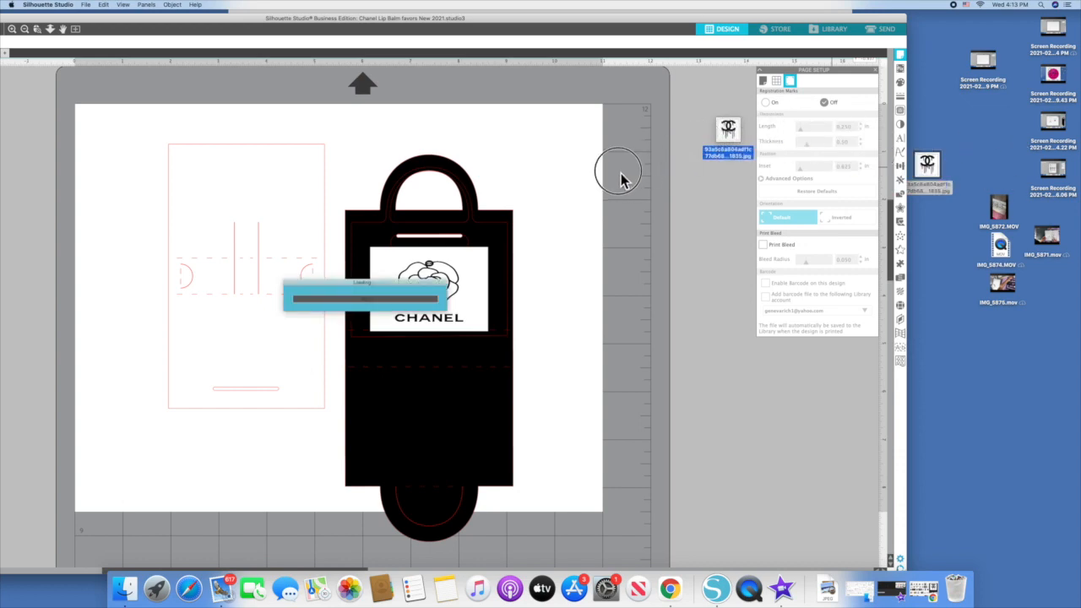
Close the Page Setup panel and move the imported dripping logo to the empty area beside the insert piece
left_click(876, 72)
left_click(875, 71)
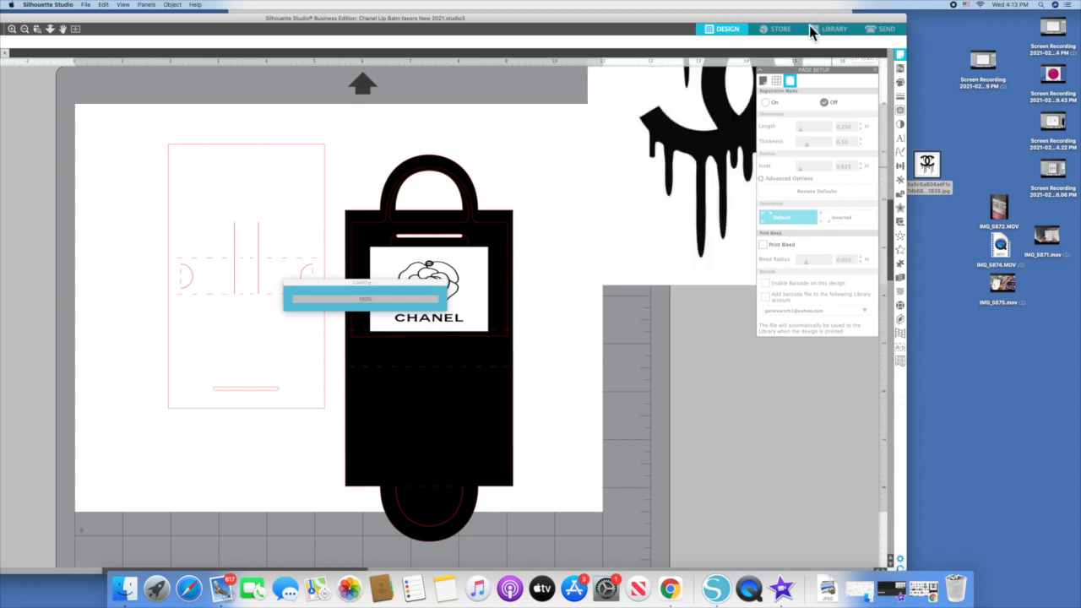
left_click_drag(806, 18, 1063, 14)
left_click_drag(934, 127, 299, 222)
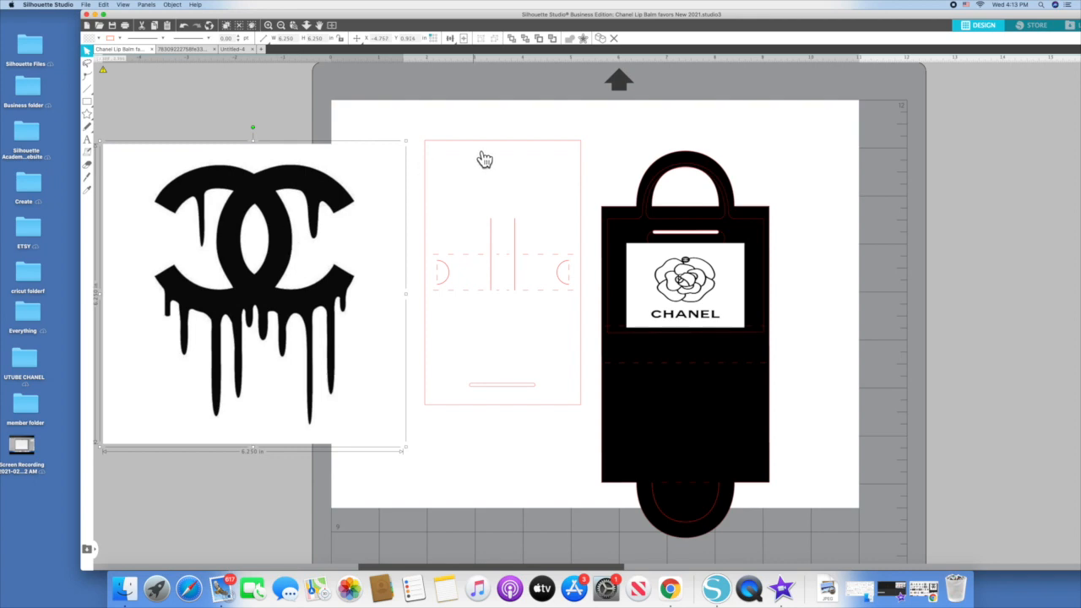
Try the dripping logo at about 1.23 in square, centred between the insert's lower fold line and its slot
left_click_drag(105, 146, 402, 329)
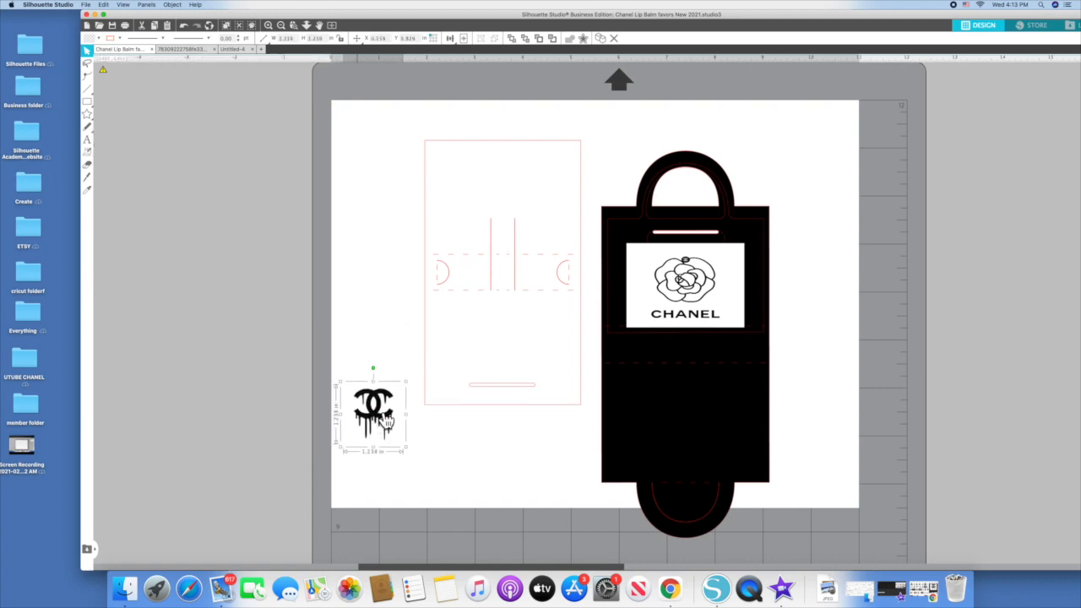
left_click_drag(388, 397, 515, 310)
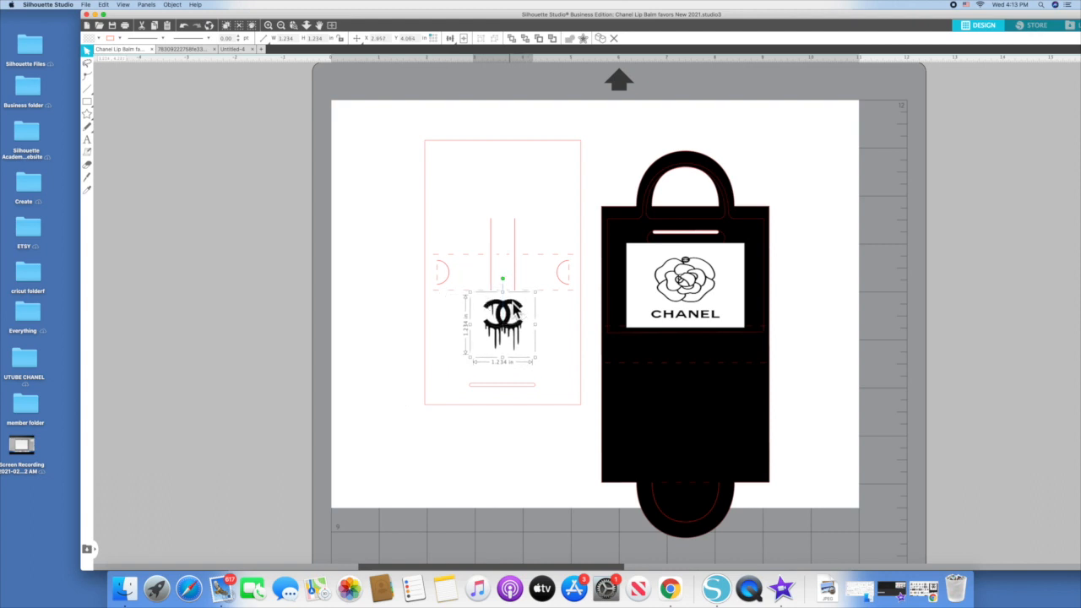
Move the dripping logo off the page beside the insert and enlarge it to about 2.96 in square
left_click_drag(524, 319, 223, 217)
left_click_drag(226, 258, 326, 326)
left_click_drag(366, 15, 240, 12)
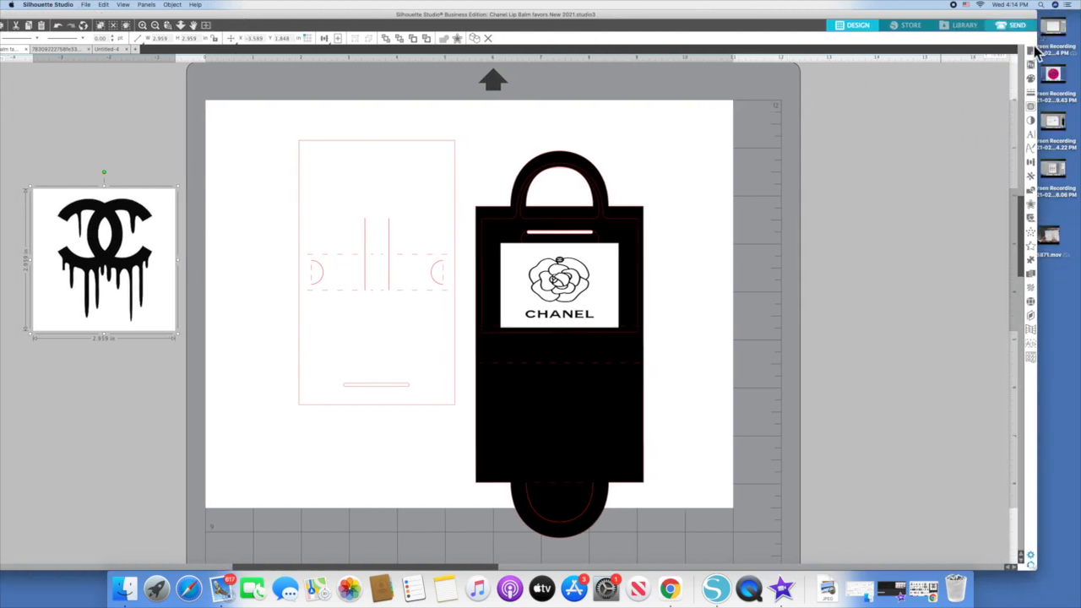
Trace the dripping logo within a trace area drawn around the whole image, with the threshold set to 62%
left_click(1034, 115)
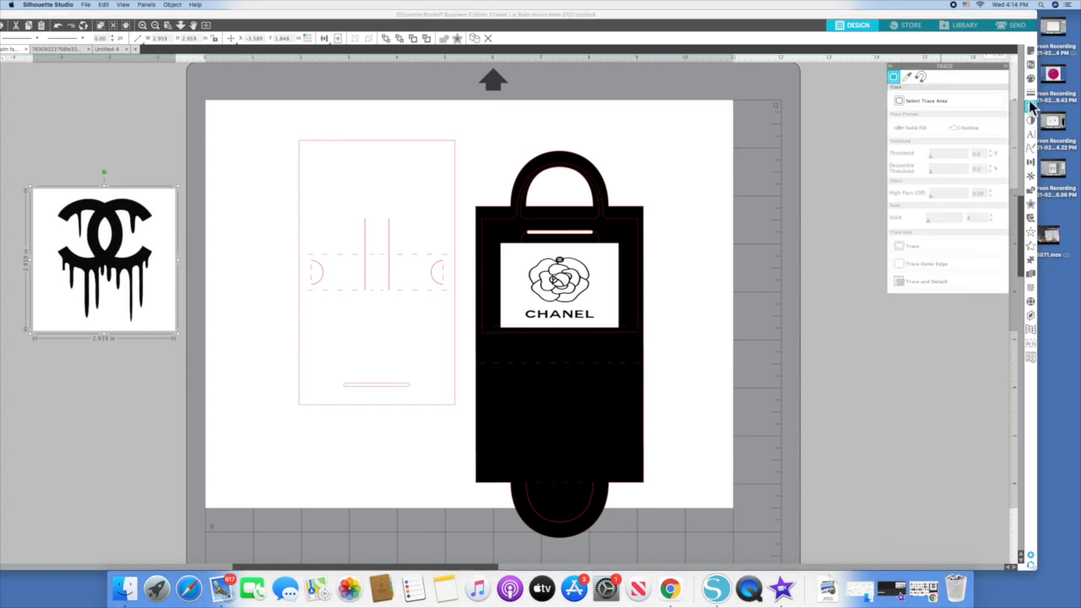
left_click(939, 103)
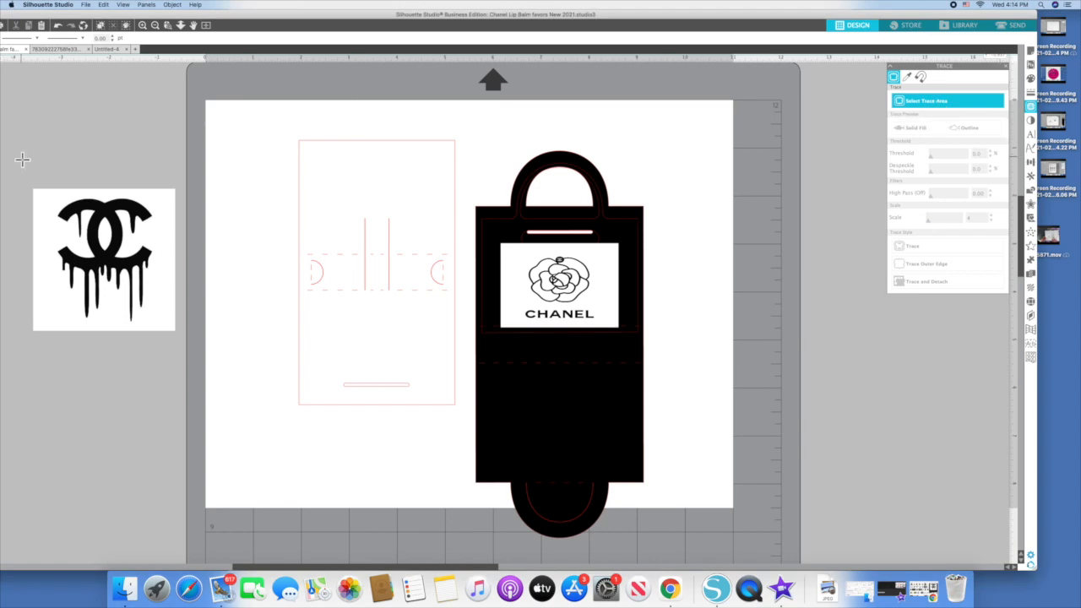
mouse_move(11, 152)
left_mouse_down()
mouse_move(84, 161)
mouse_move(210, 229)
mouse_move(199, 370)
left_mouse_up()
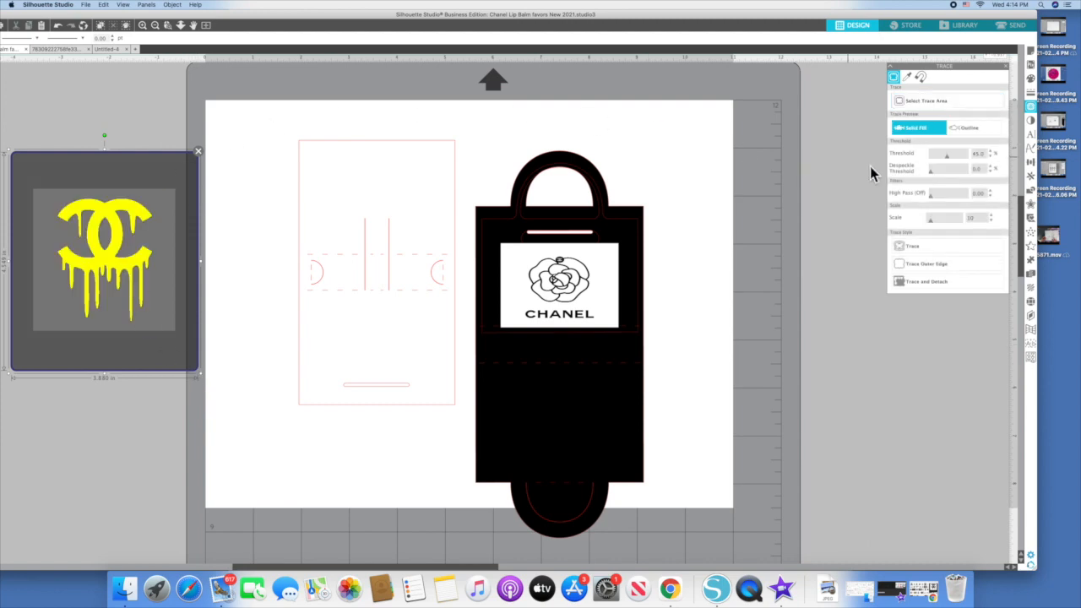
left_click(951, 166)
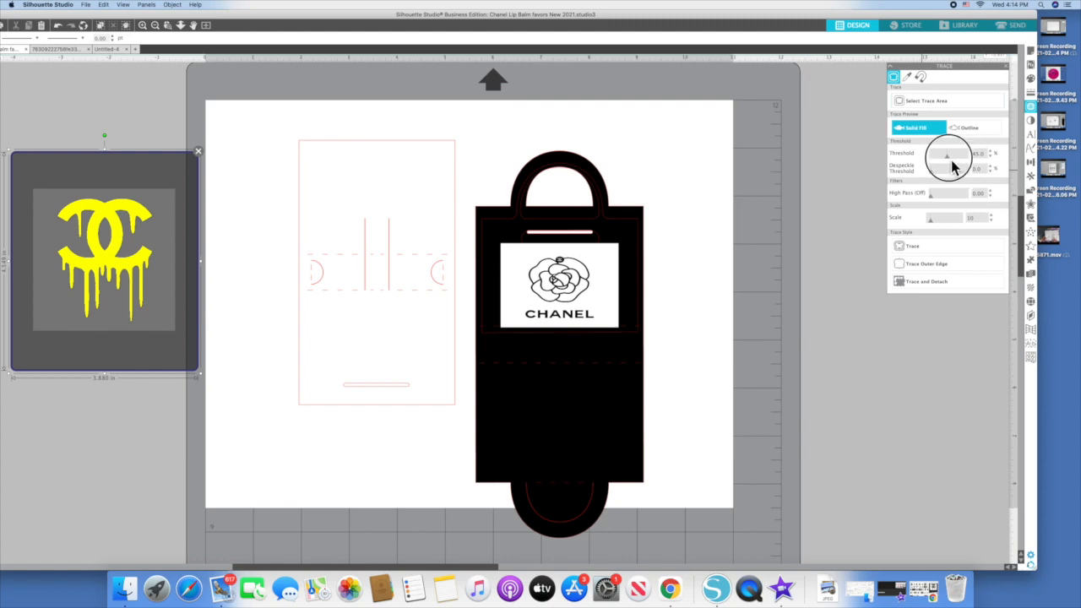
left_click_drag(955, 161, 957, 166)
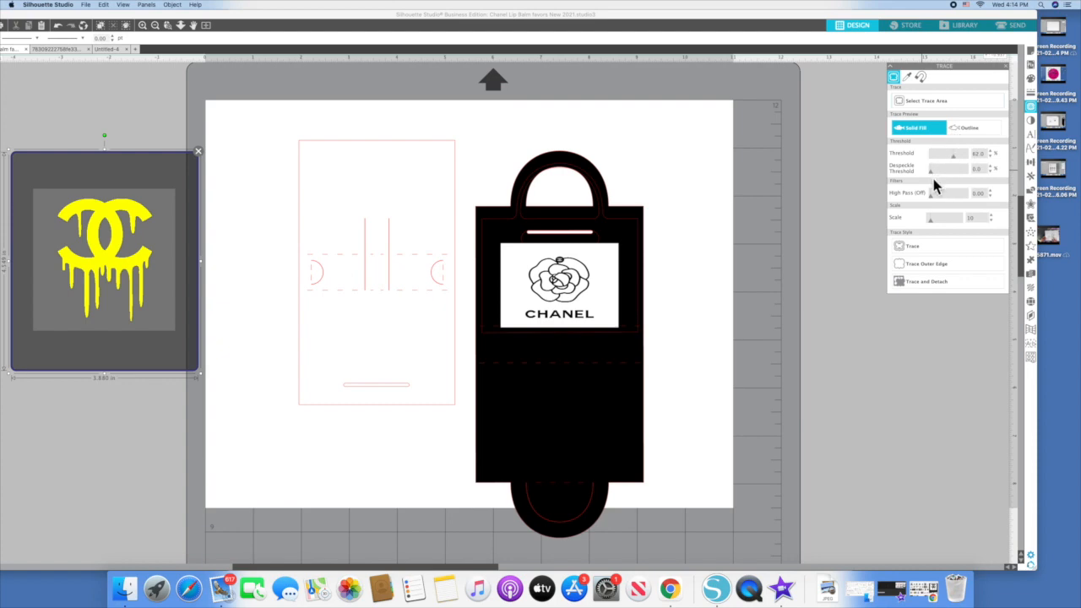
left_click(921, 247)
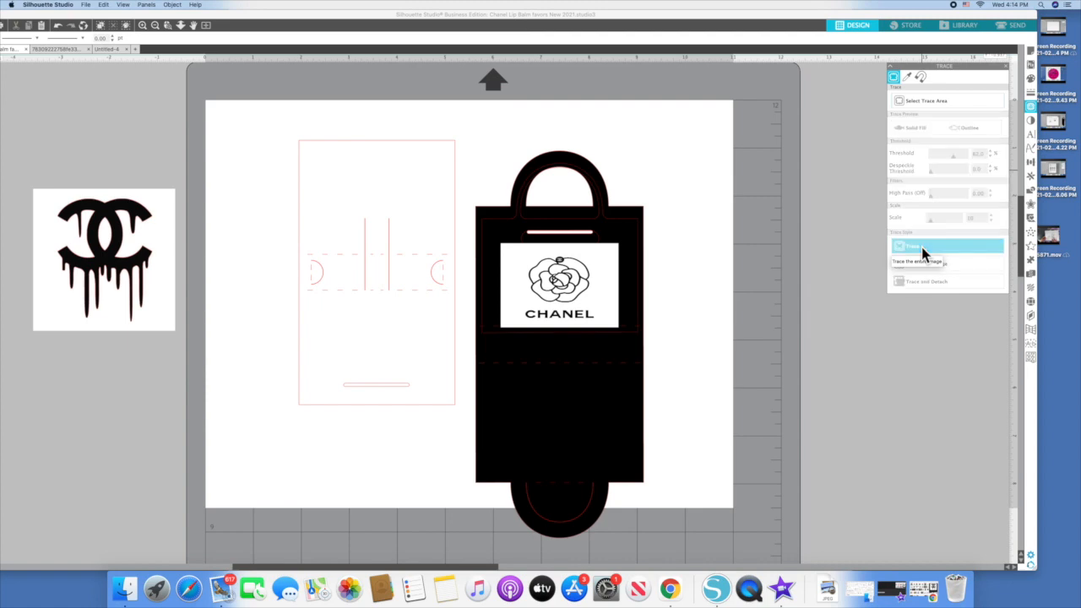
Move the dripping logo image aside to check its traced outline, and undo the move
left_click(236, 196)
mouse_move(162, 211)
left_mouse_down()
mouse_move(250, 202)
mouse_move(250, 323)
mouse_move(234, 340)
left_mouse_up()
left_click(188, 295)
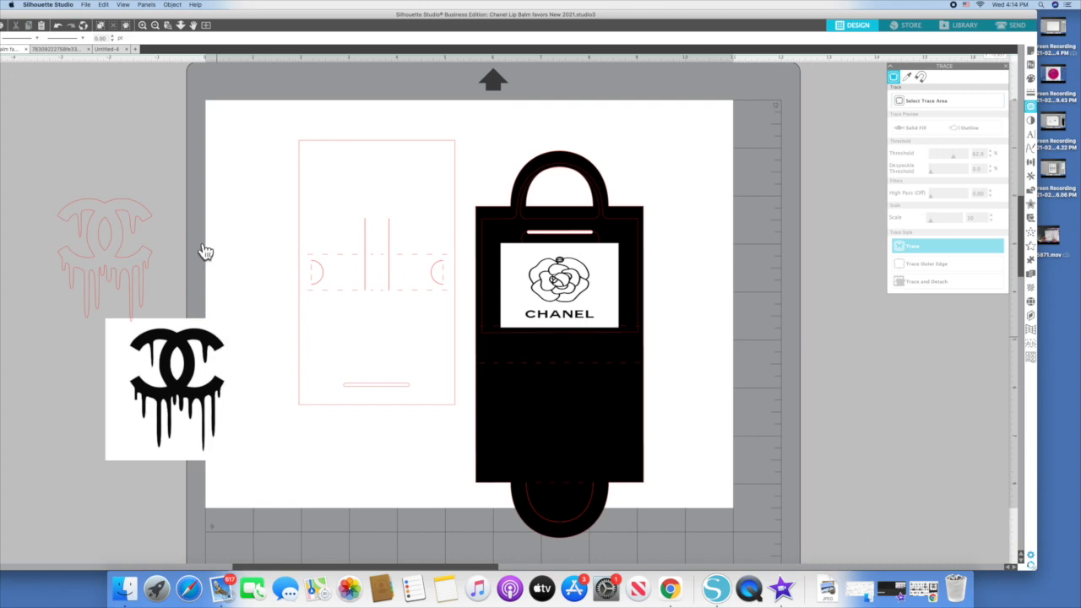
left_click(103, 5)
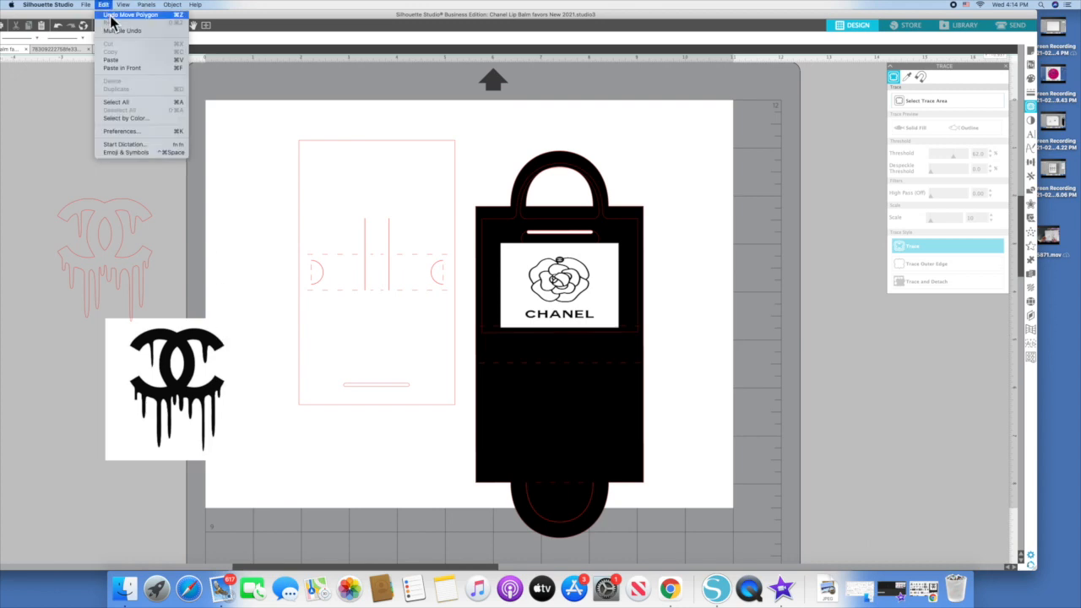
left_click(119, 24)
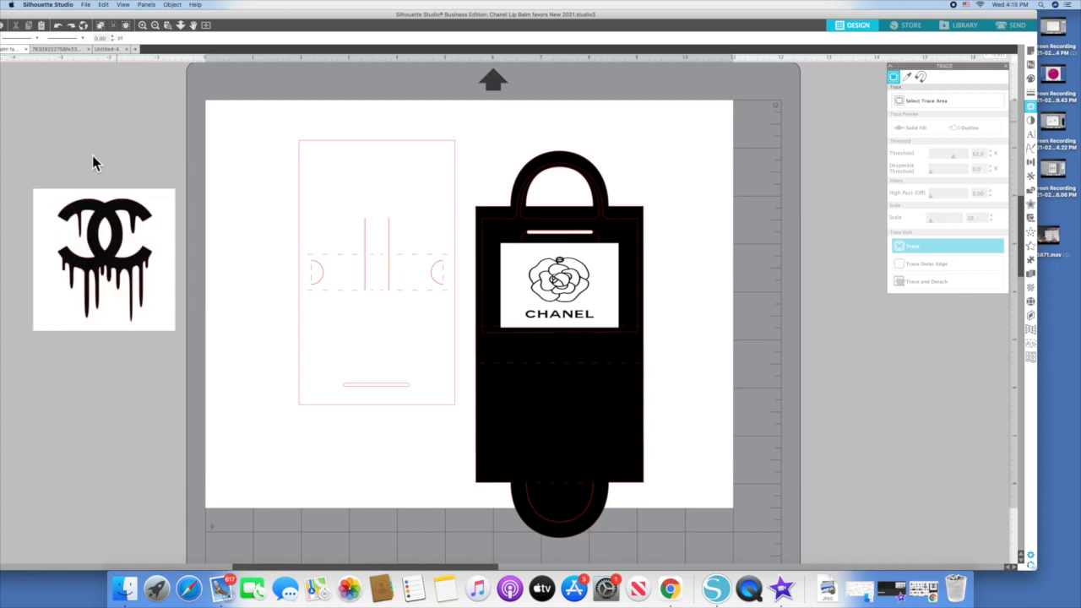
Crop the dripping logo image to its traced outline and reduce it to about 0.70 x 0.91 in below the insert's lower fold line
left_click_drag(74, 133, 220, 369)
left_click(172, 5)
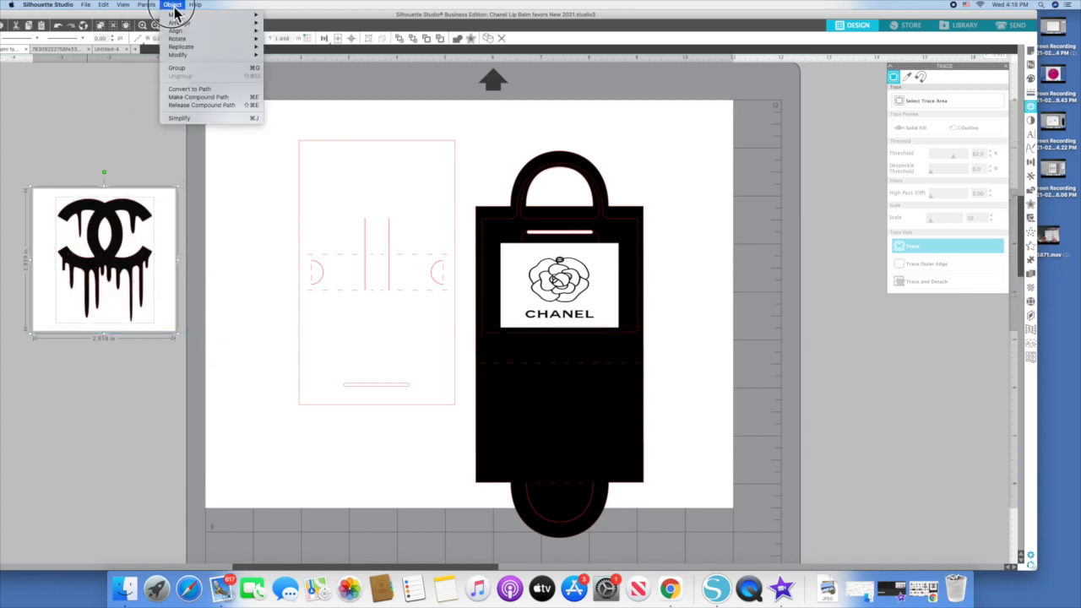
mouse_move(181, 62)
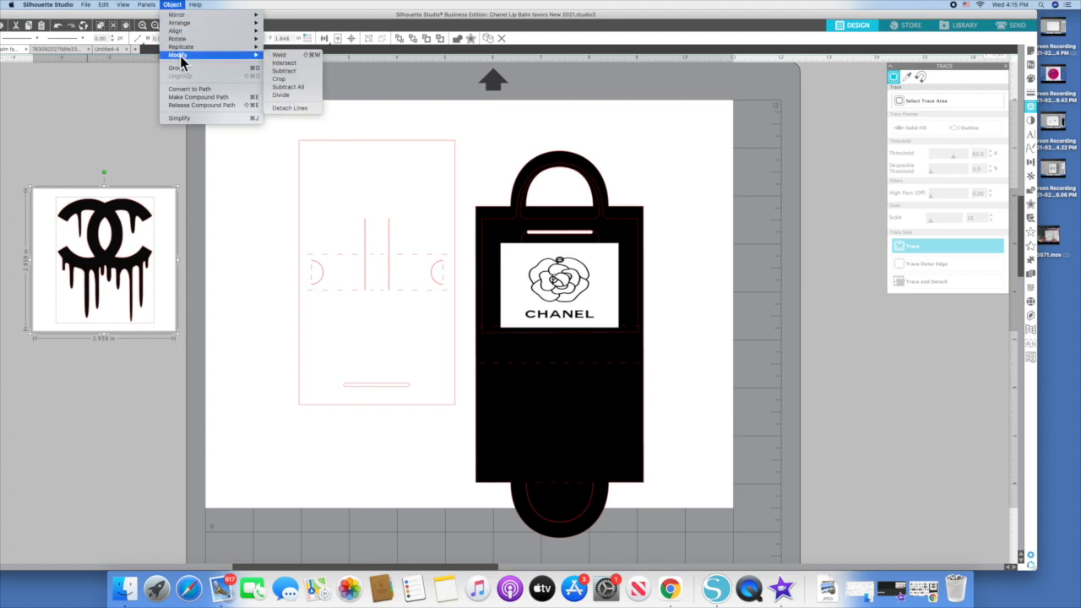
left_click(295, 81)
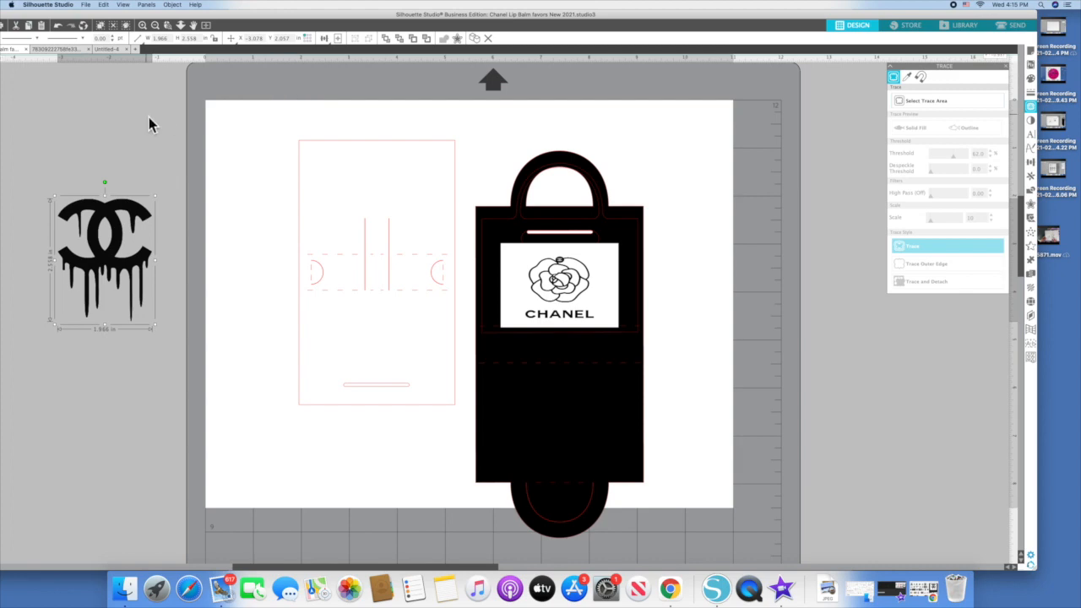
left_click_drag(56, 201, 390, 308)
left_click(228, 250)
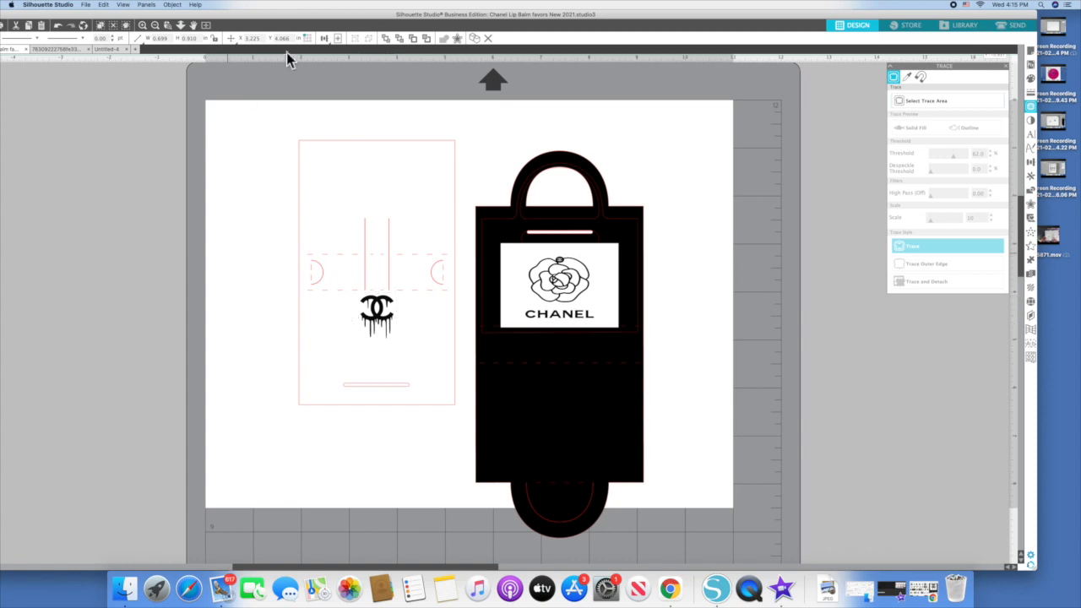
Set the text font to Alex Brush
left_click_drag(347, 15, 369, 17)
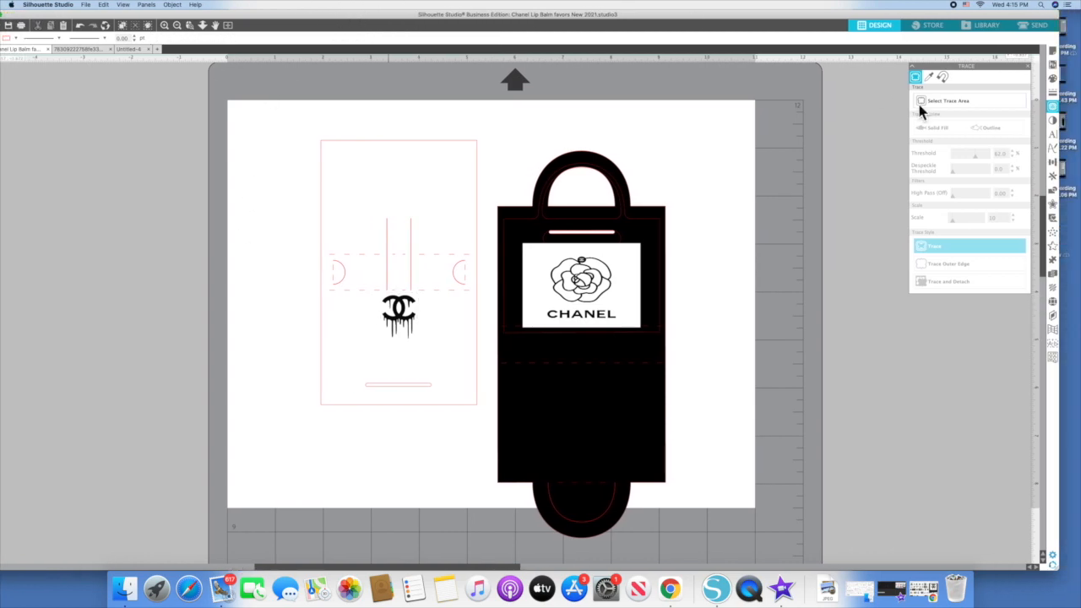
left_click(1055, 136)
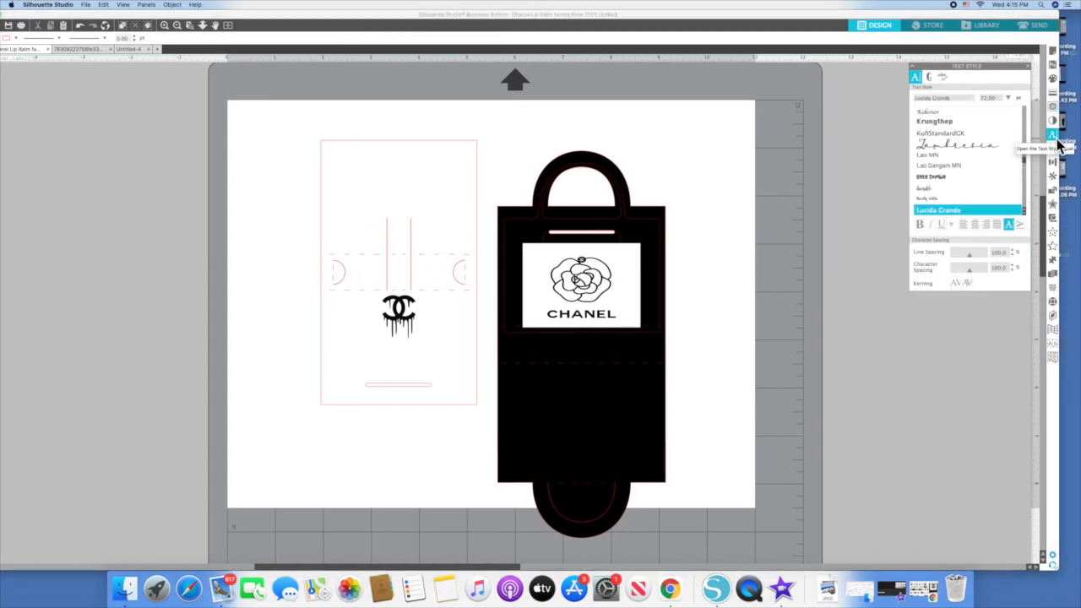
left_click_drag(952, 98, 899, 100)
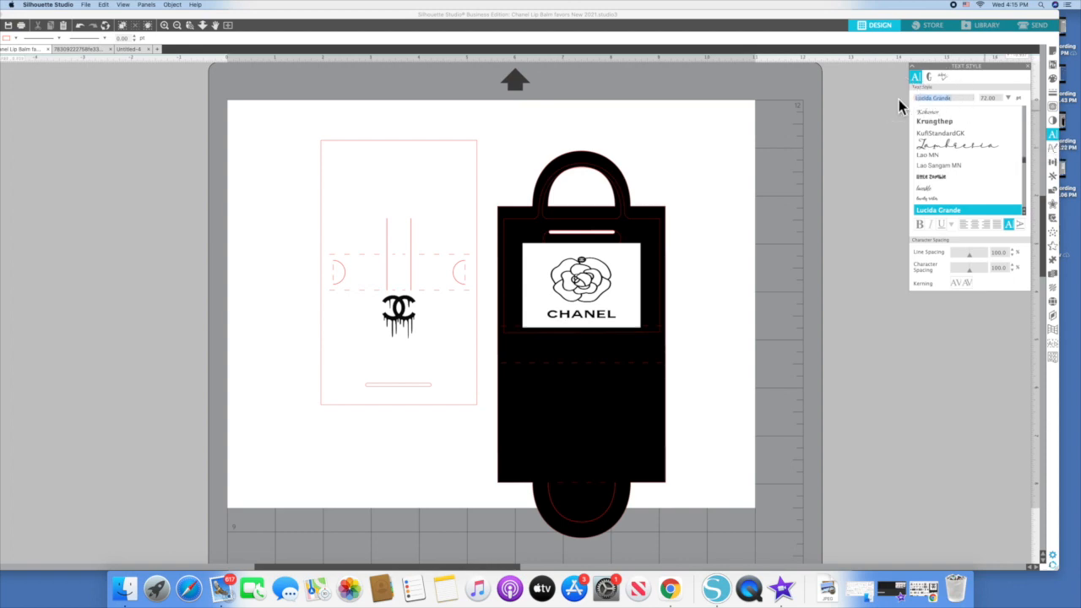
key("BackSpace")
type("alex Brush")
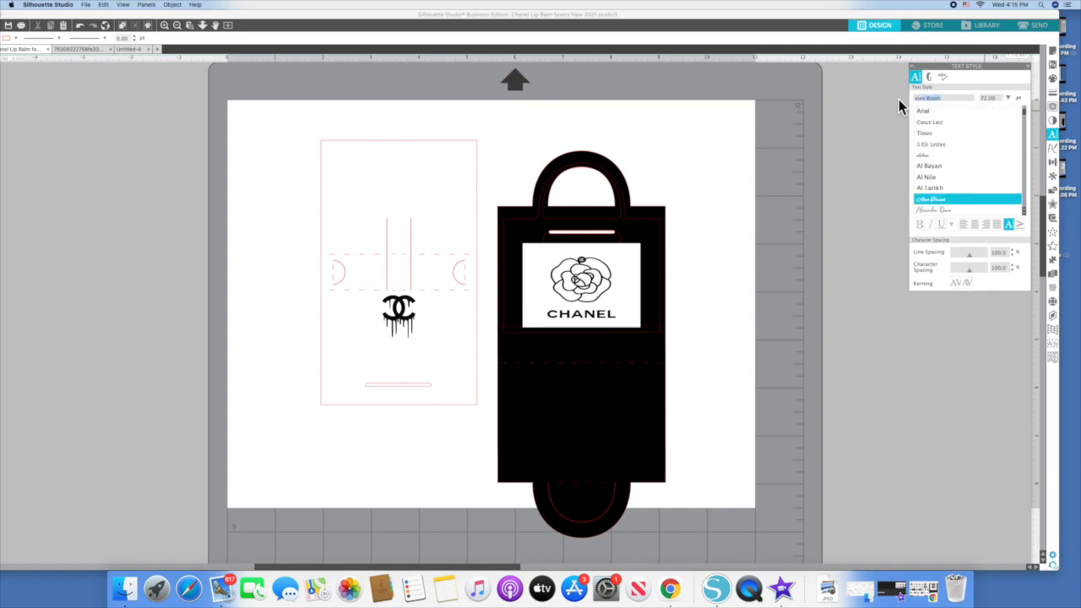
Add the text "Thanks for Coming you are" with "the Balm!" on a second line, starting in the empty area beside the page
left_click_drag(158, 12, 207, 13)
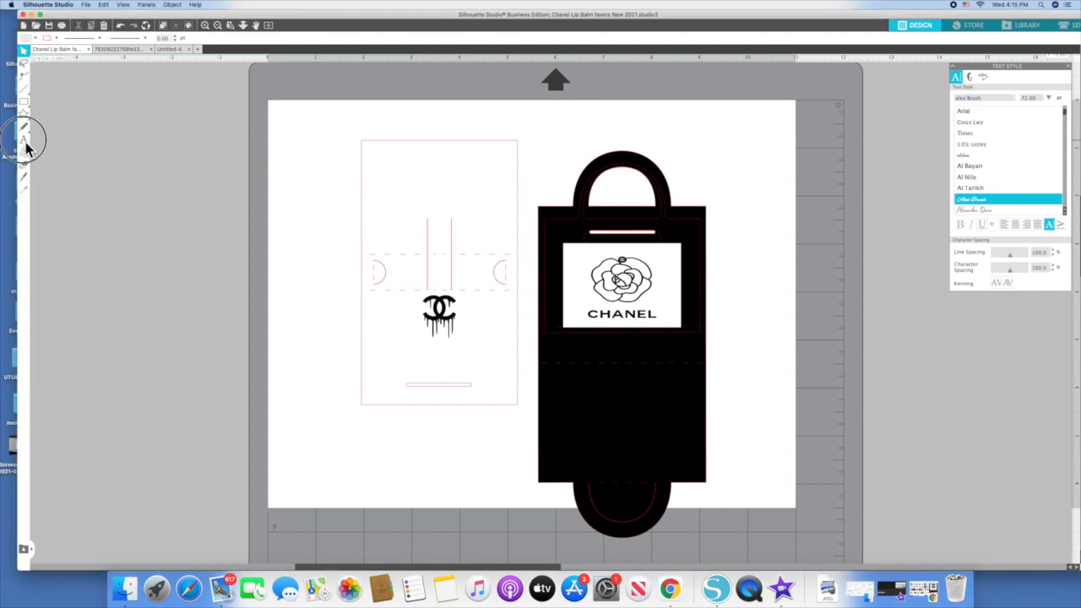
left_click(153, 188)
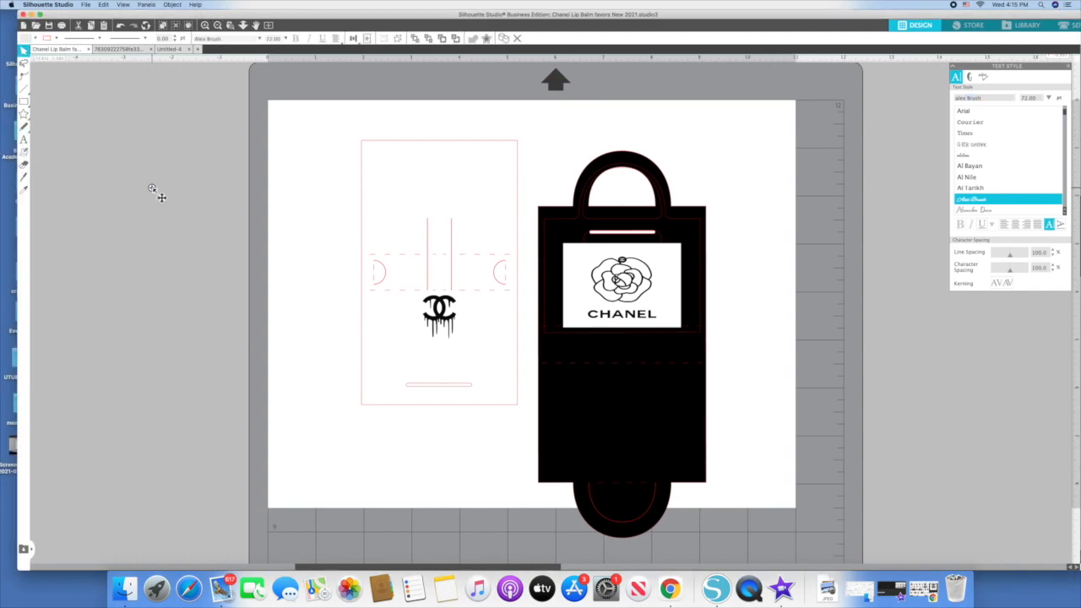
type("Tha")
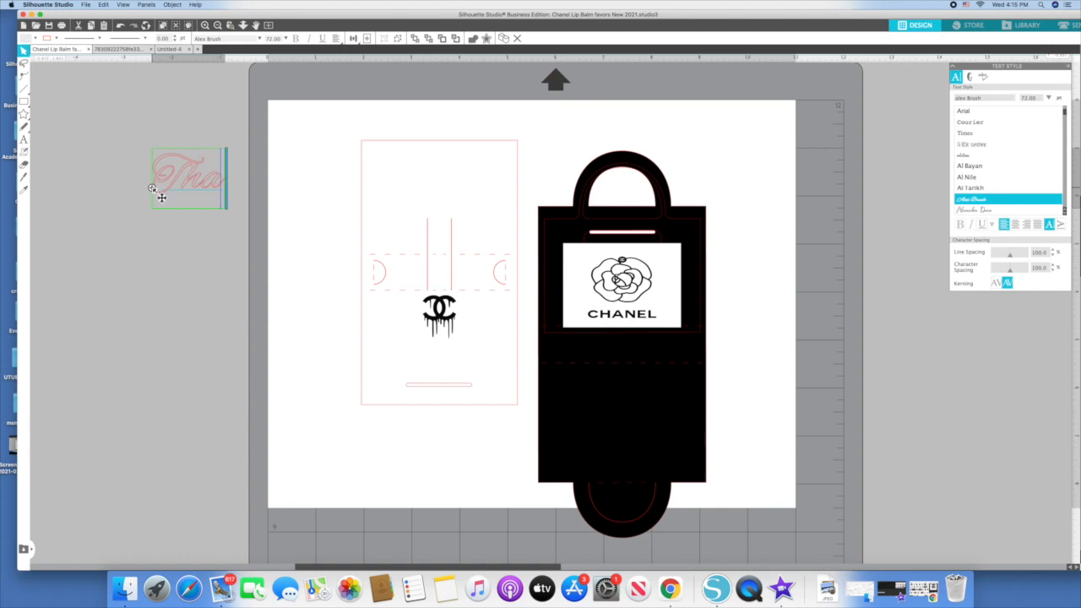
type("nk")
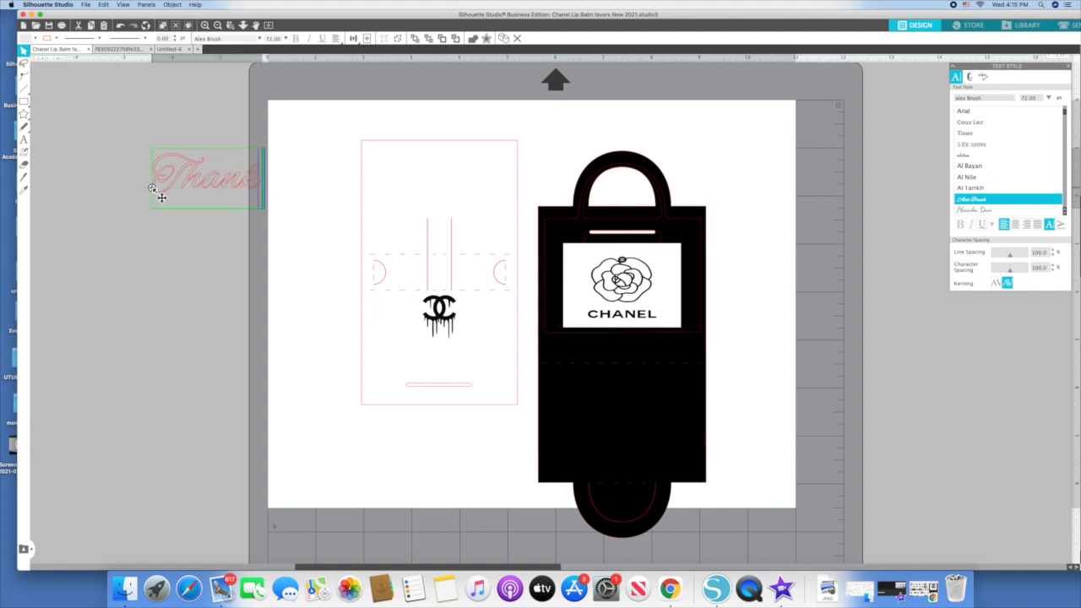
type("s")
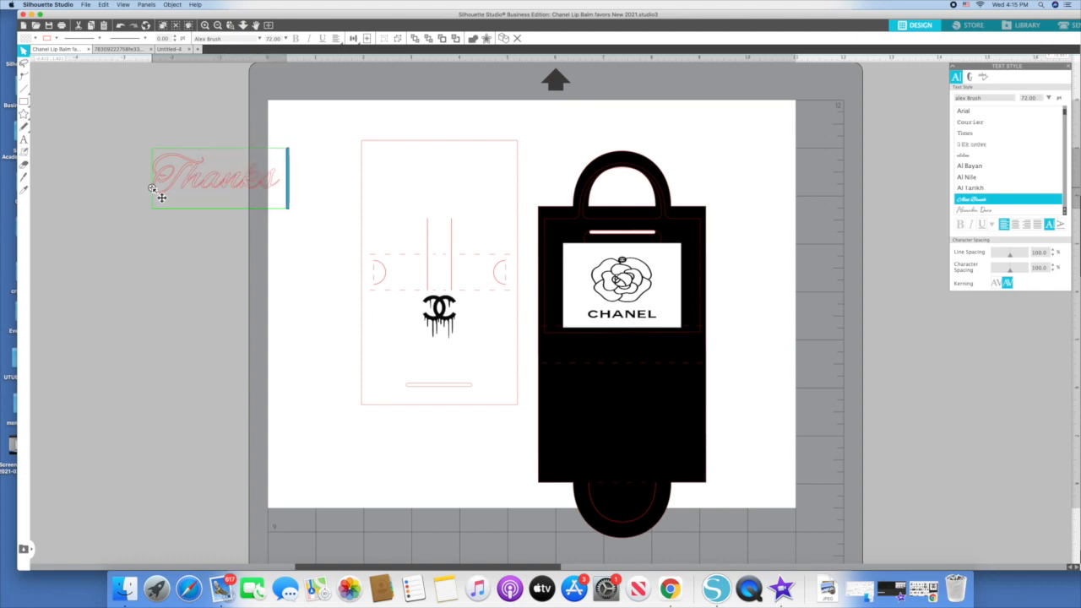
type(" for Co")
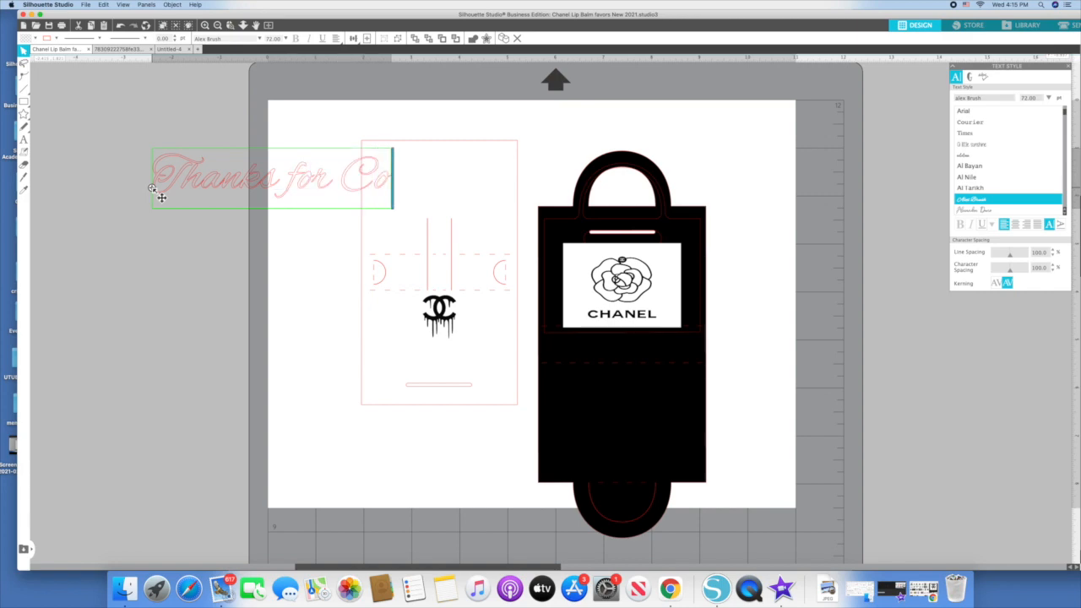
type("ming")
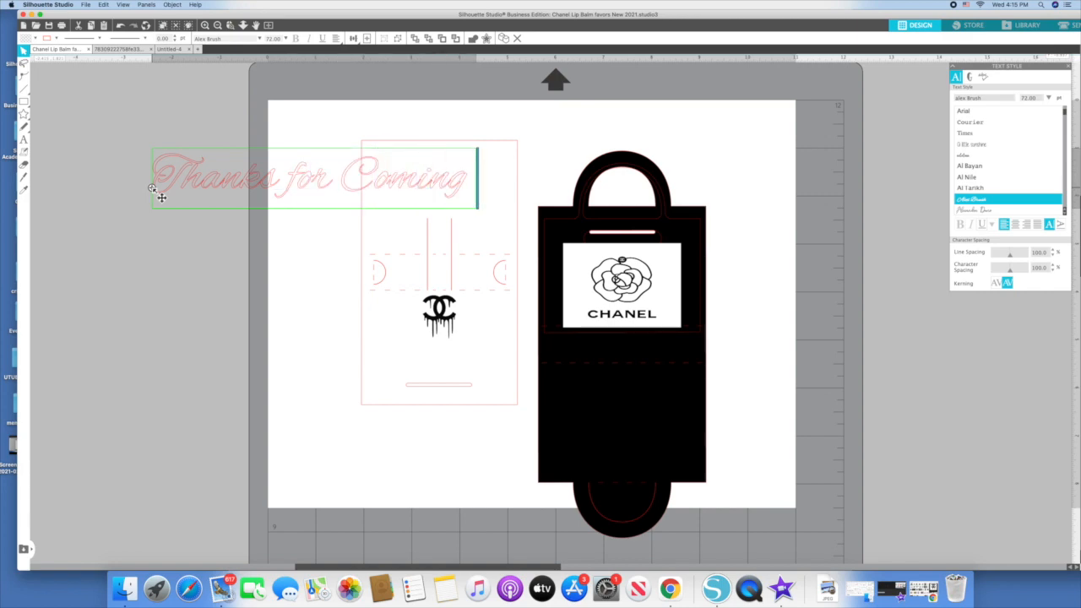
type(" you are")
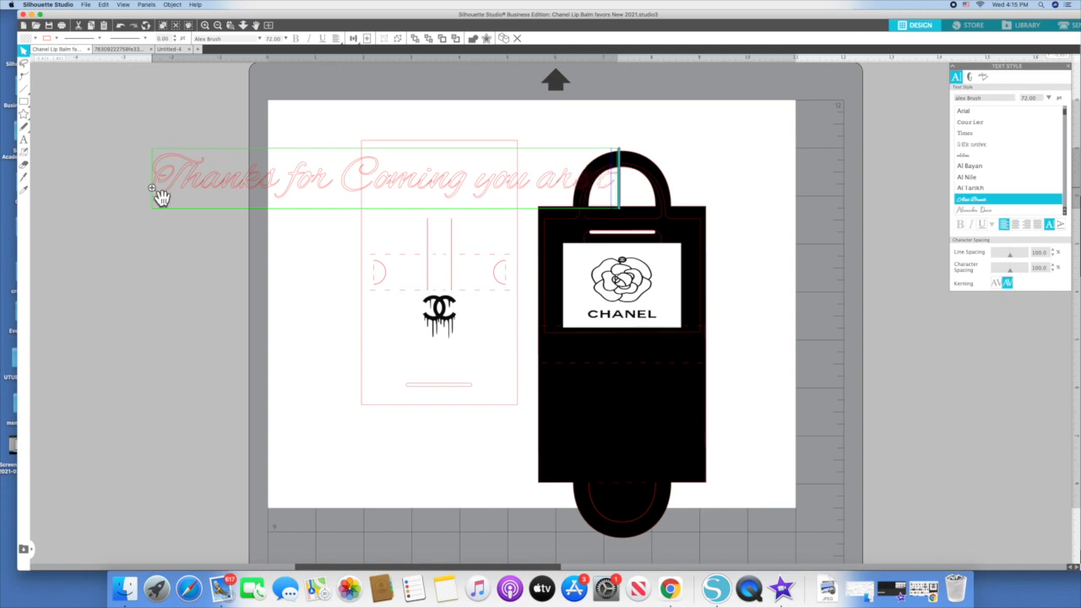
key("Return")
type("the Balm!")
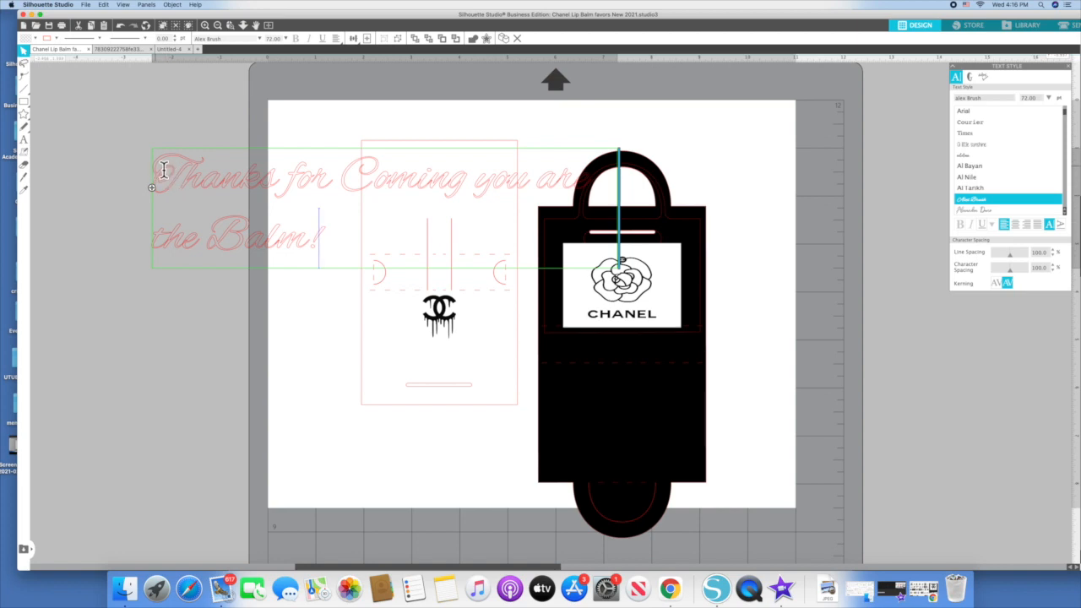
Give the whole thank-you text a black fill and black line colour, and centre-justify its two lines
left_click_drag(161, 168, 359, 258)
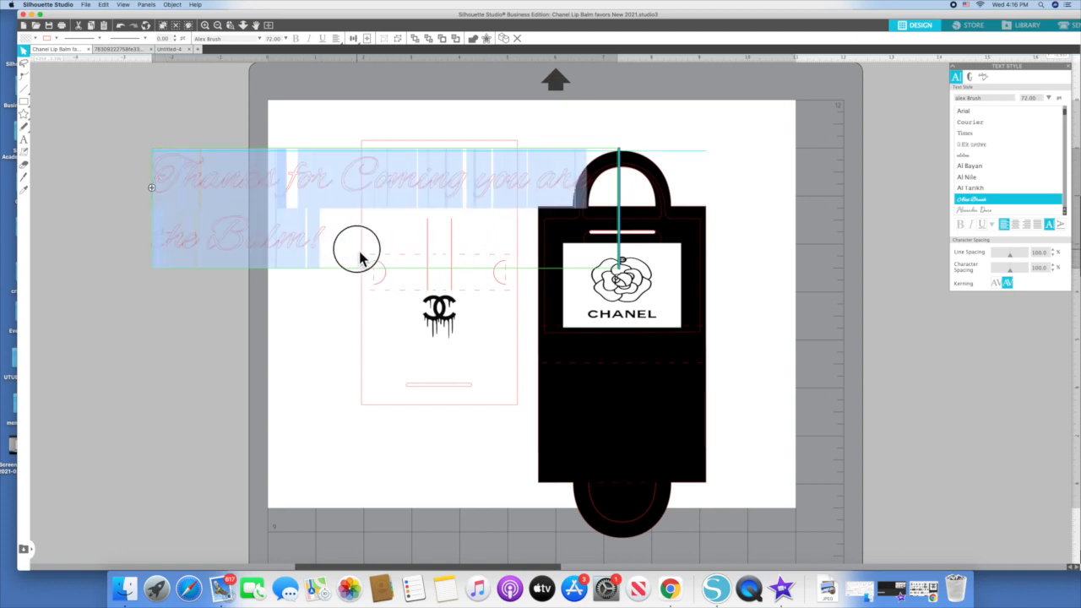
left_click(35, 38)
left_click(26, 50)
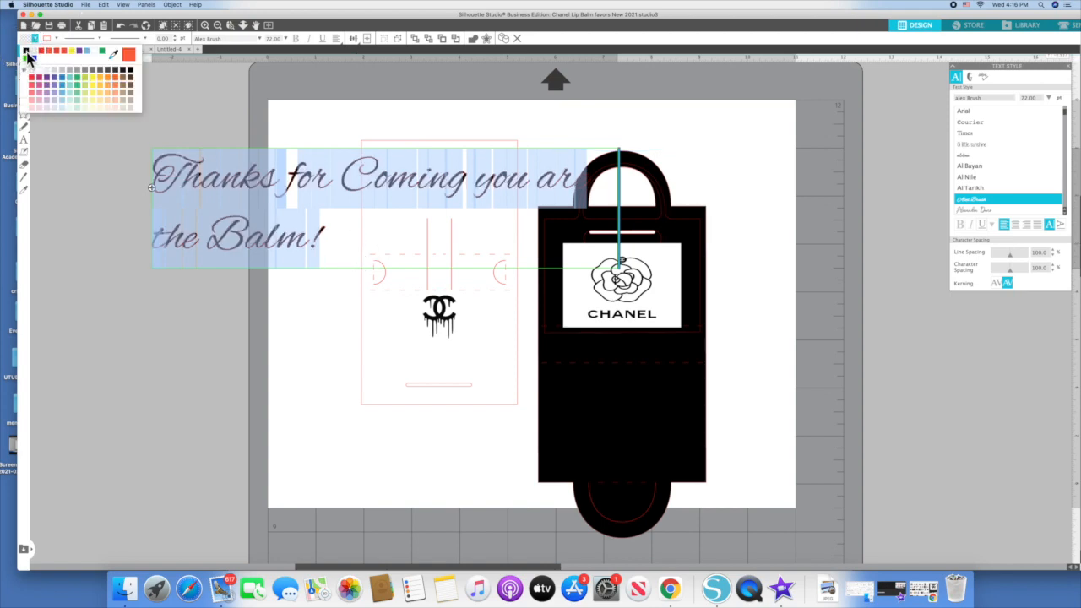
left_click(55, 40)
left_click(56, 39)
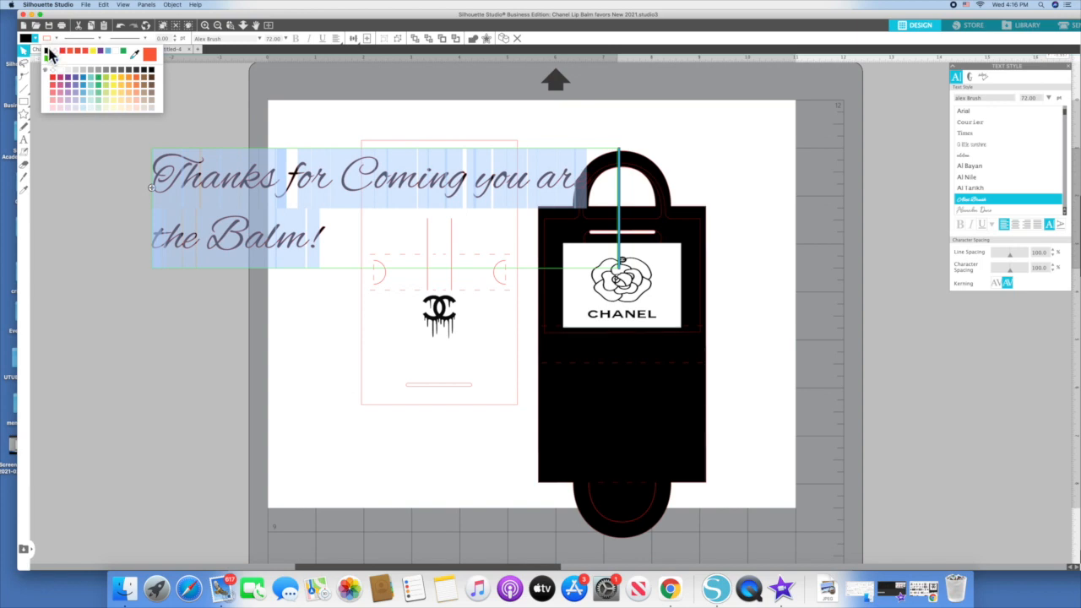
left_click_drag(362, 17, 302, 12)
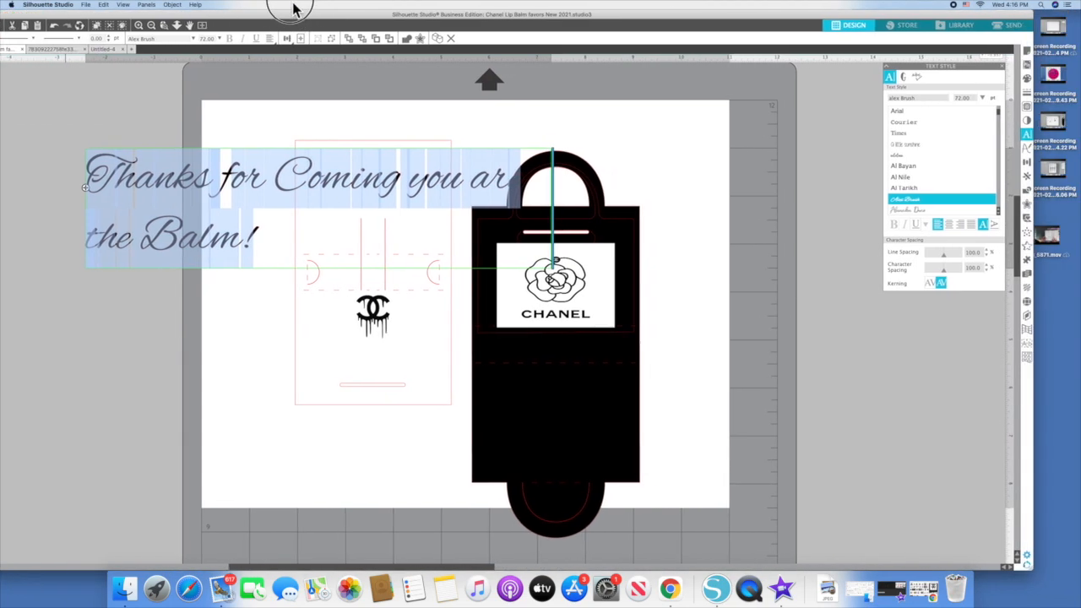
left_click(949, 226)
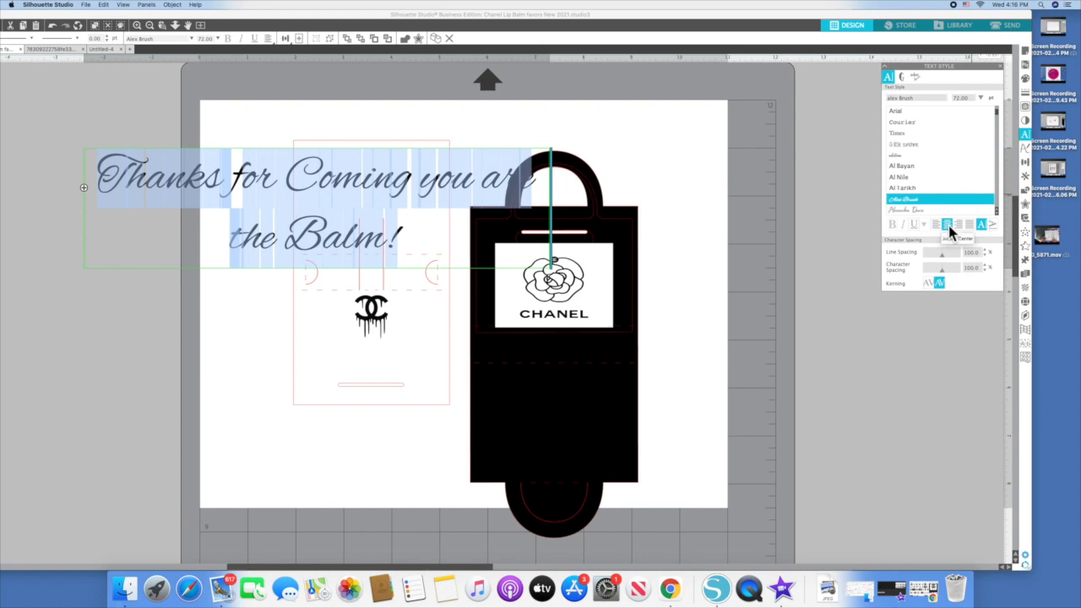
Try the Cut setting for the design's lines in the send settings, set them to No Cut, and return to the design view
left_click(1011, 25)
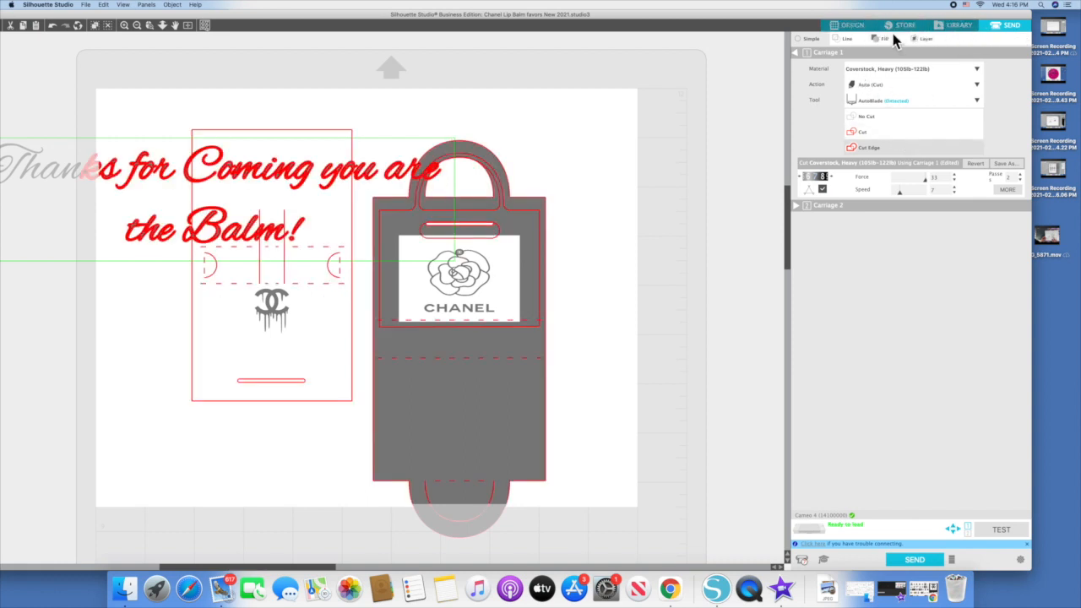
left_click(868, 135)
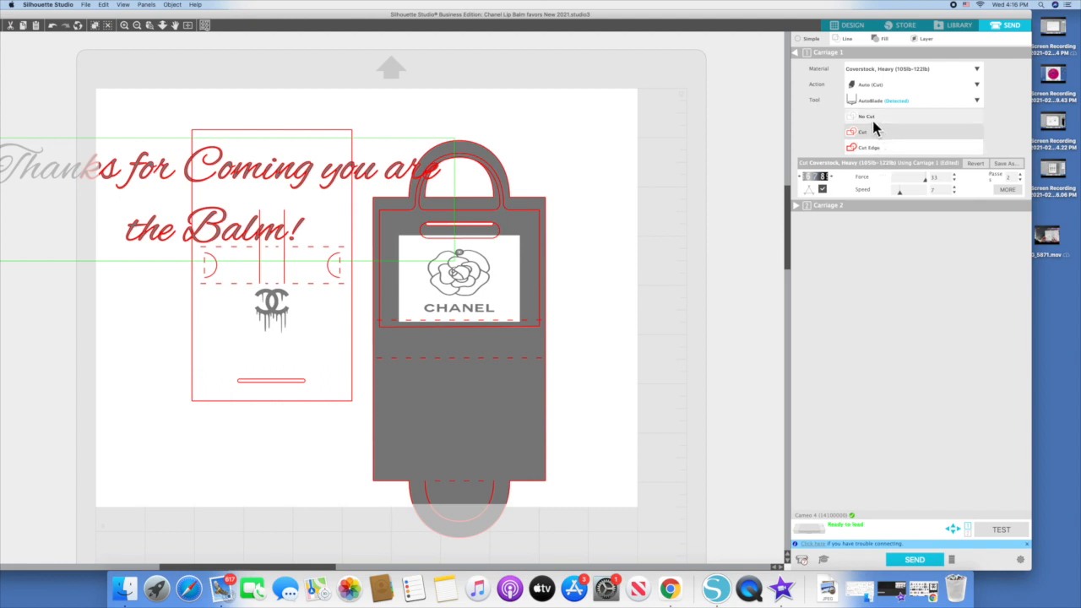
left_click(872, 119)
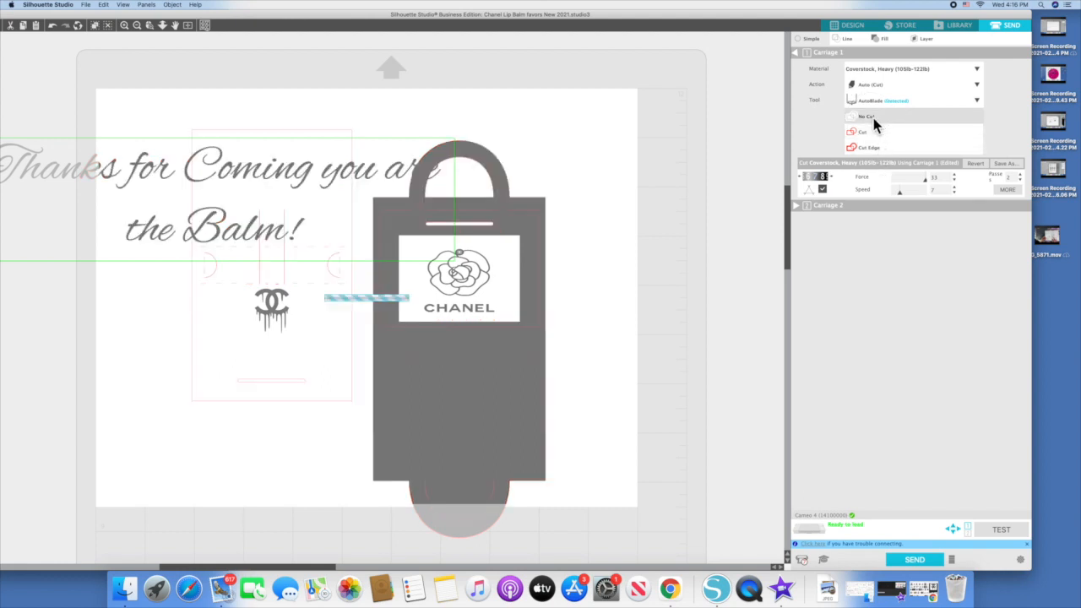
left_click(851, 27)
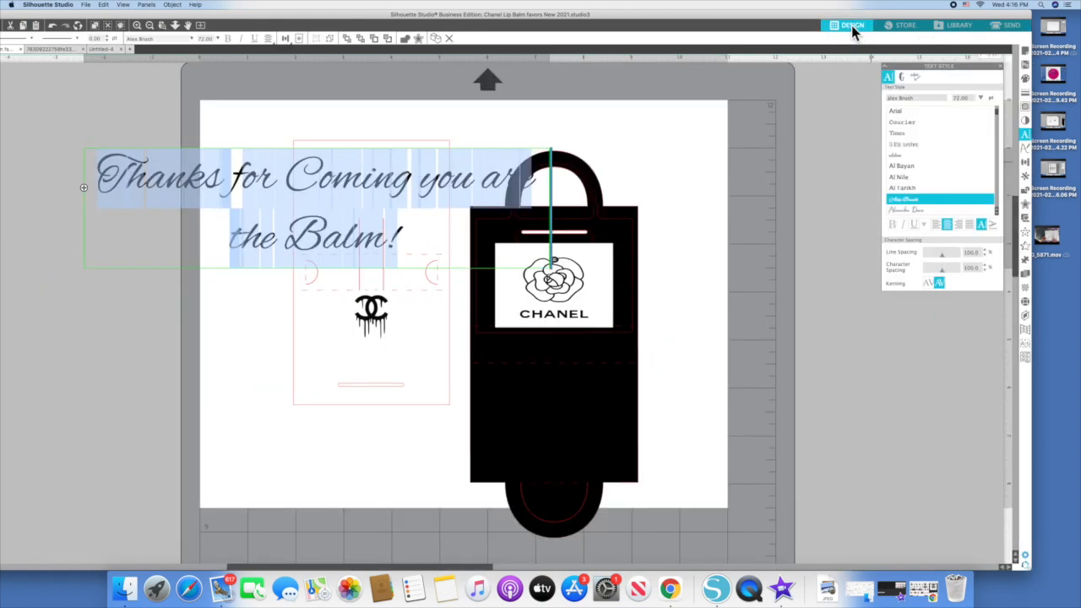
Scale the thank-you text down to about 2.8 in wide and place it between the dripping logo and the insert's slot
left_click(107, 142)
left_click(142, 171)
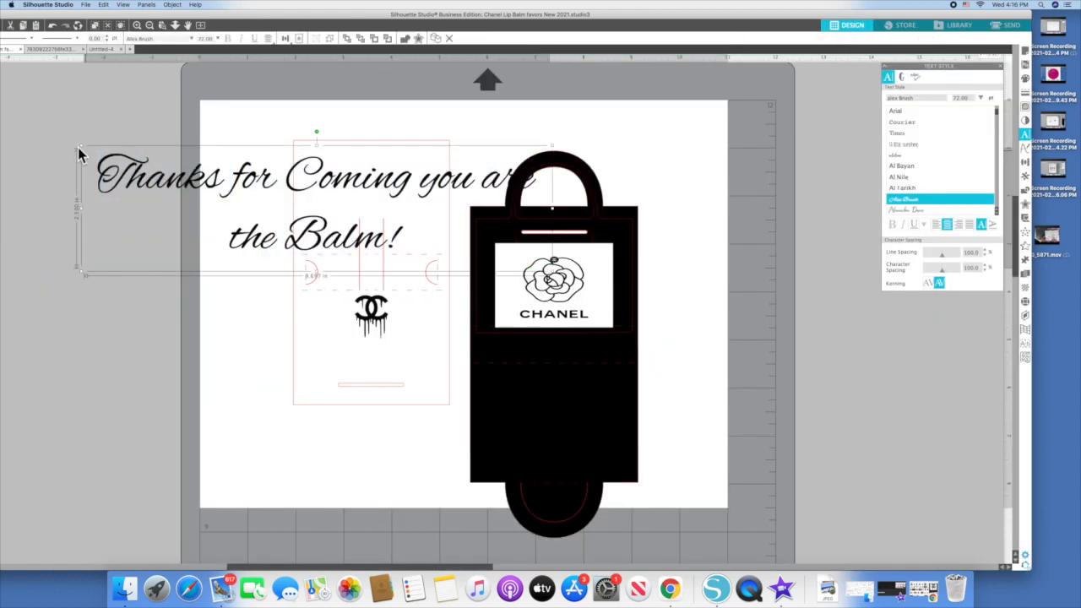
left_click_drag(84, 149, 304, 367)
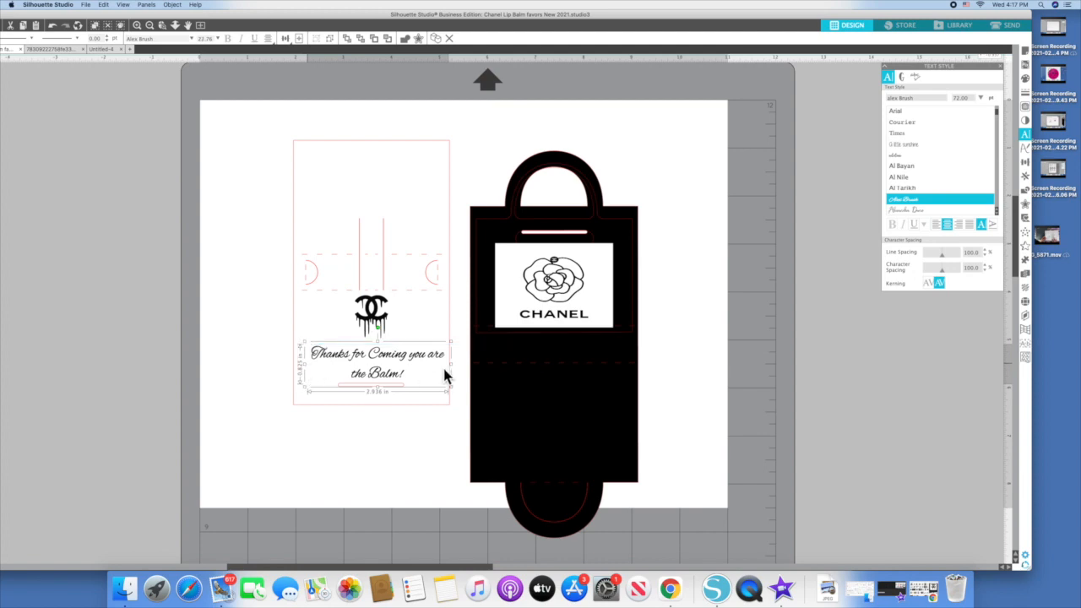
left_click_drag(452, 367, 443, 365)
left_click_drag(380, 379, 381, 380)
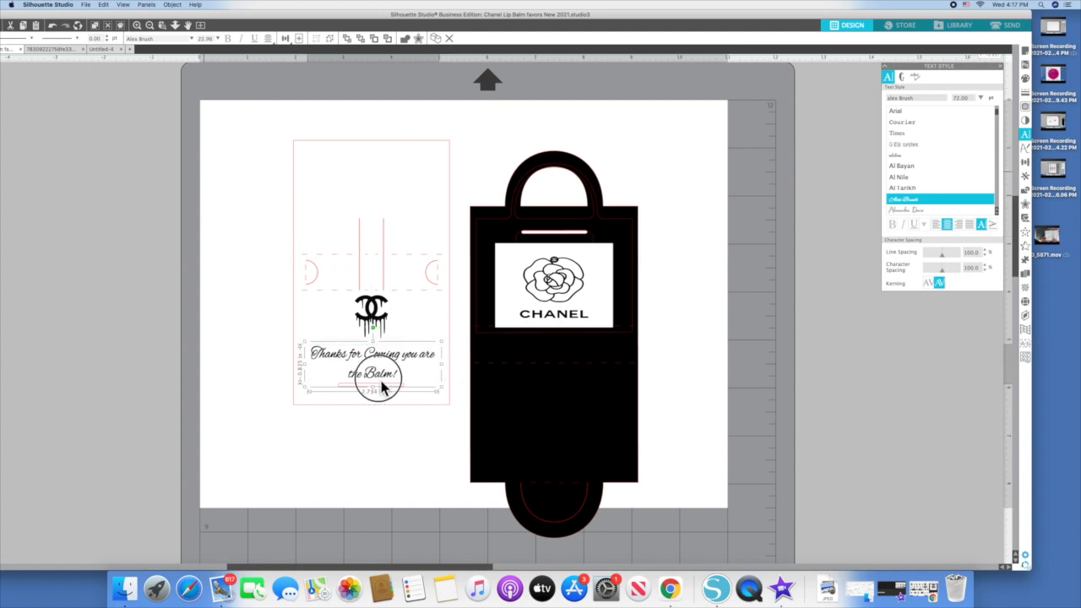
Align the insert's outline, logo, thank-you text and slot lines on their vertical centre line and group them
left_click(173, 6)
mouse_move(184, 34)
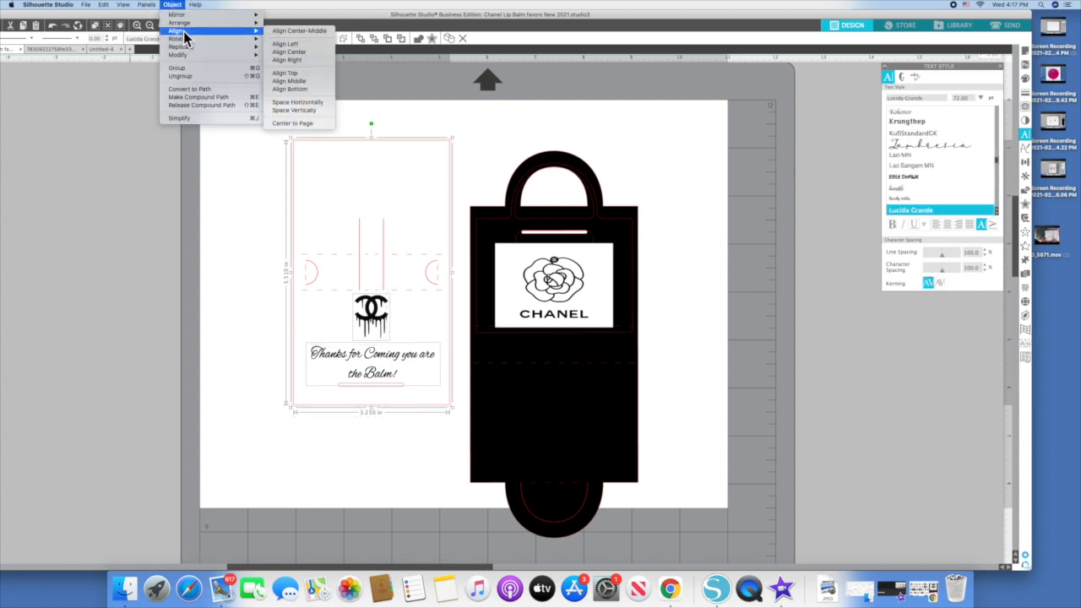
left_click(318, 51)
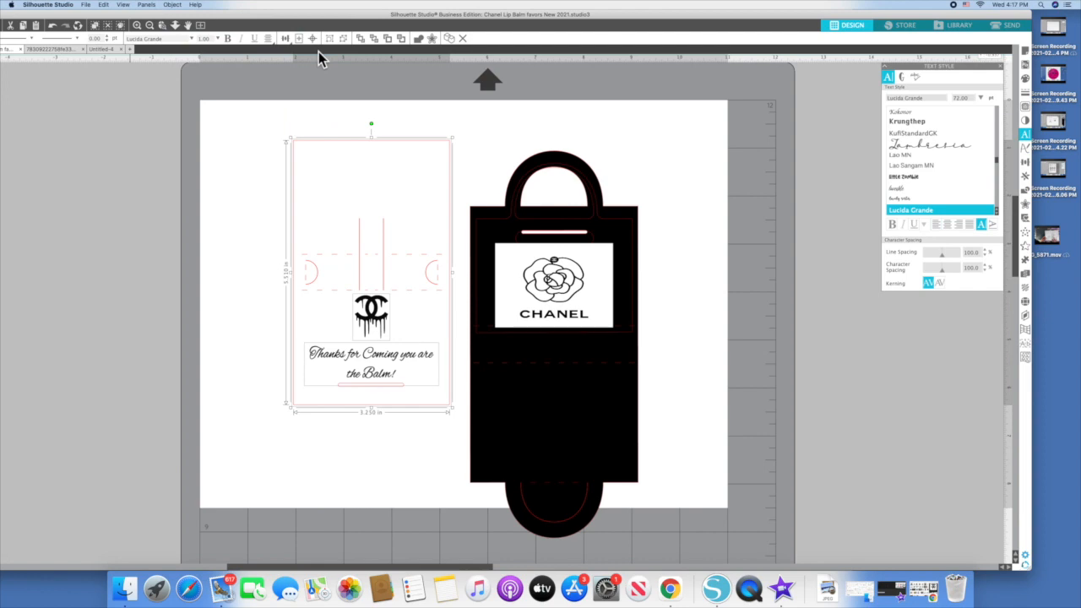
right_click(215, 152)
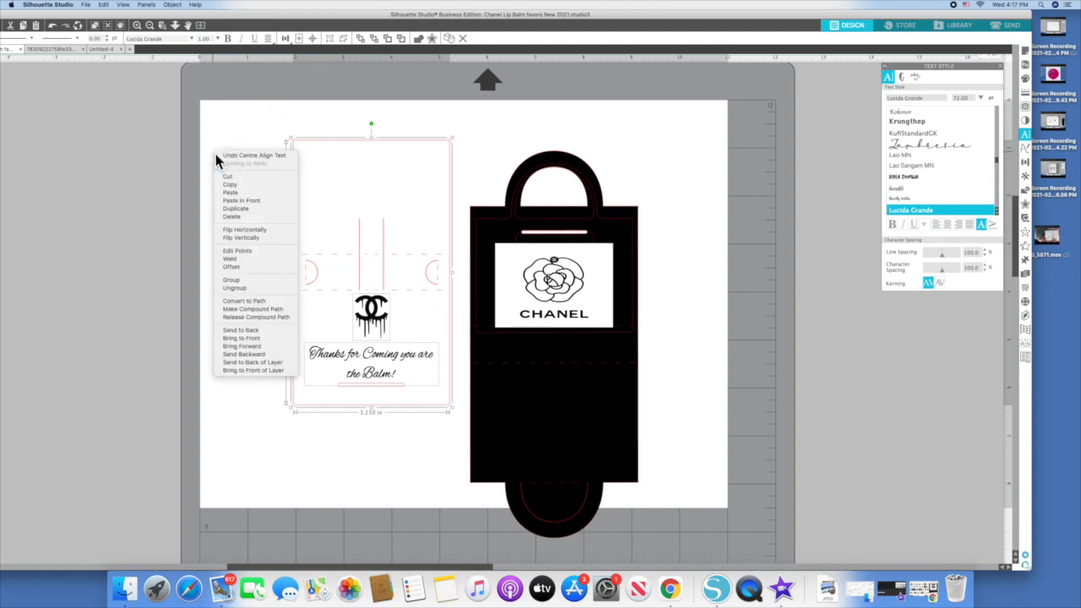
left_click(251, 289)
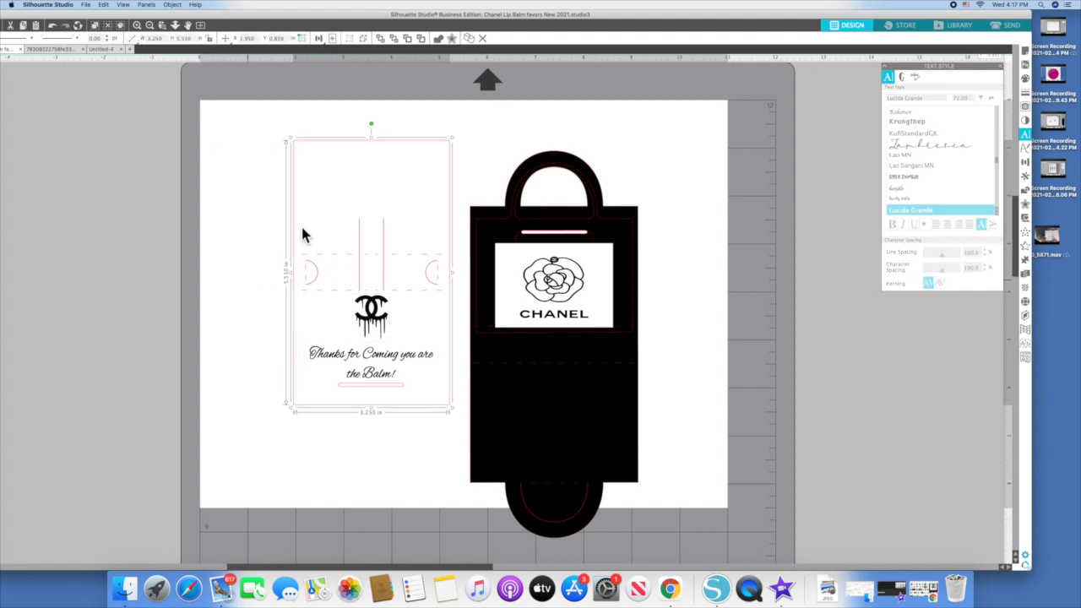
Move the black purse off the page and shift the camellia front panel and the insert slightly down
left_click_drag(582, 391, 1031, 313)
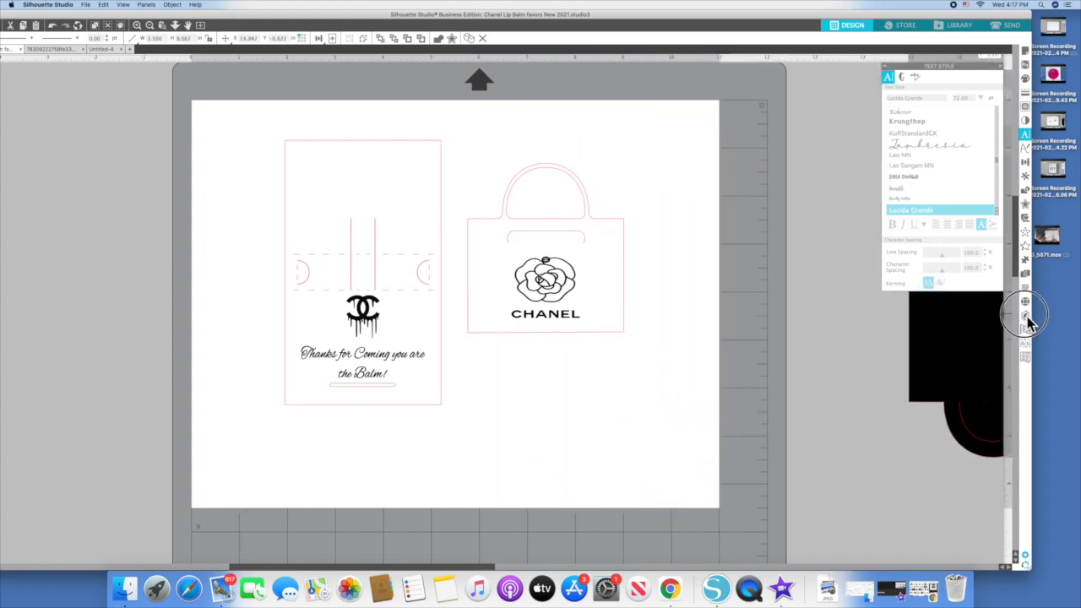
left_click_drag(592, 218, 593, 231)
mouse_move(426, 152)
left_mouse_down()
mouse_move(416, 150)
mouse_move(422, 159)
left_mouse_up()
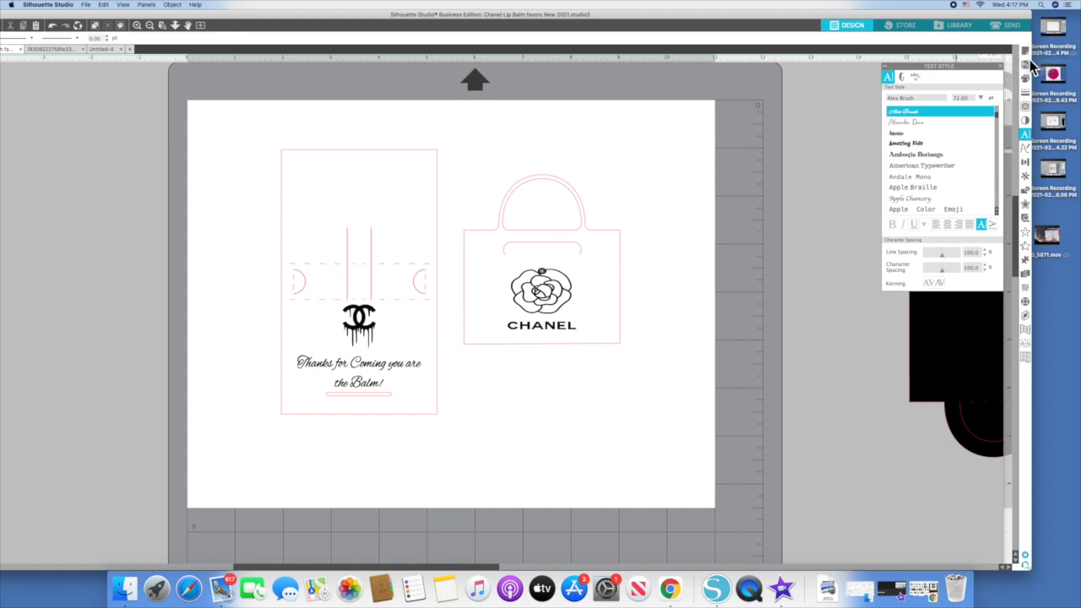
Turn on registration marks for the letter-size page holding the insert and front panel
left_click(1026, 52)
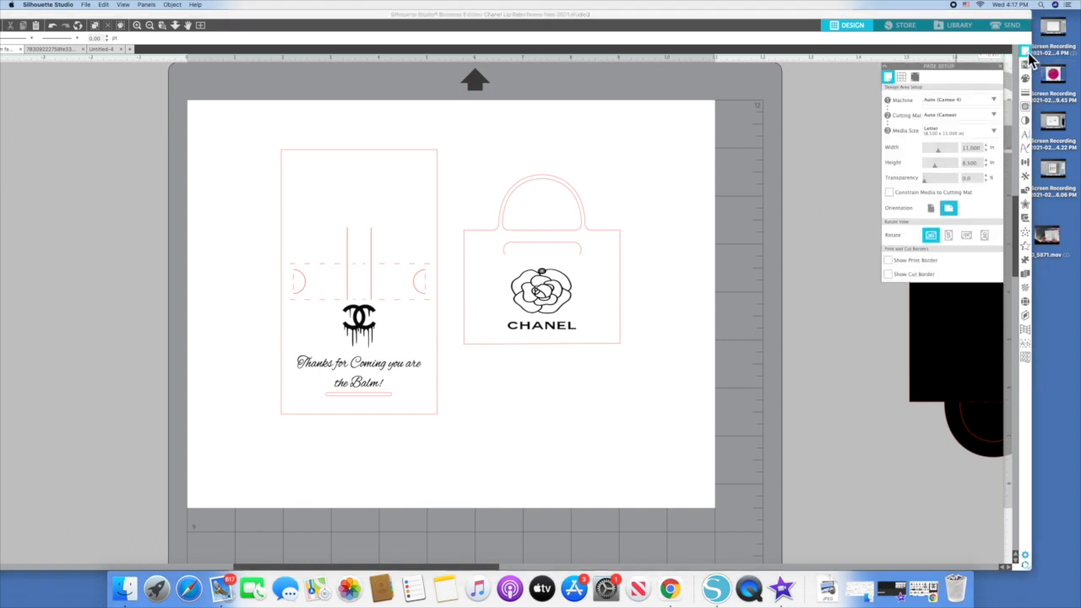
left_click(918, 82)
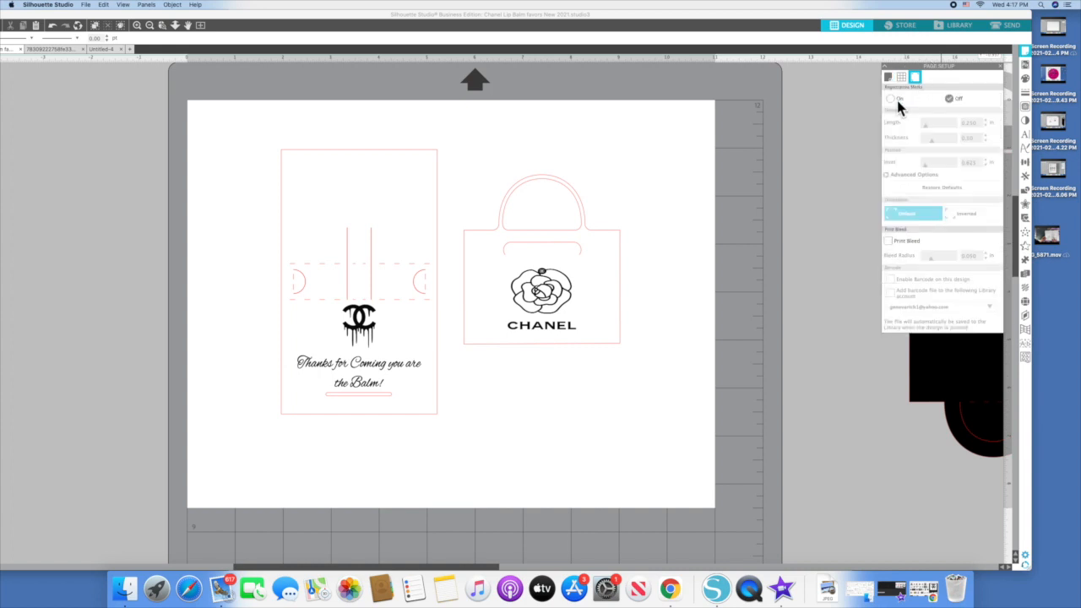
left_click(894, 99)
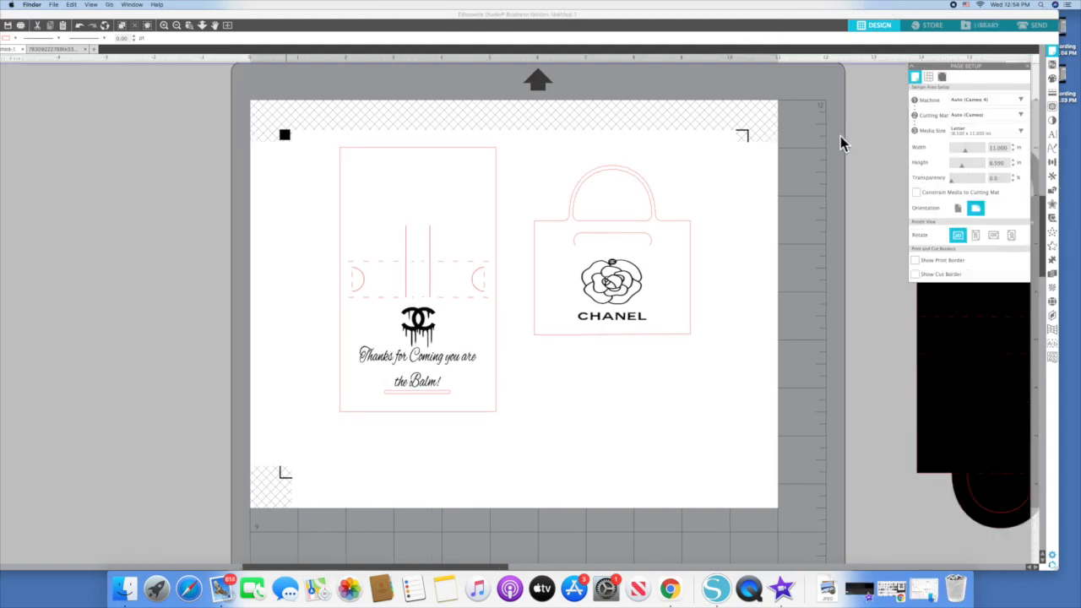
Close the page settings, bring the black purse up against the page's edge and copy it
left_click(948, 311)
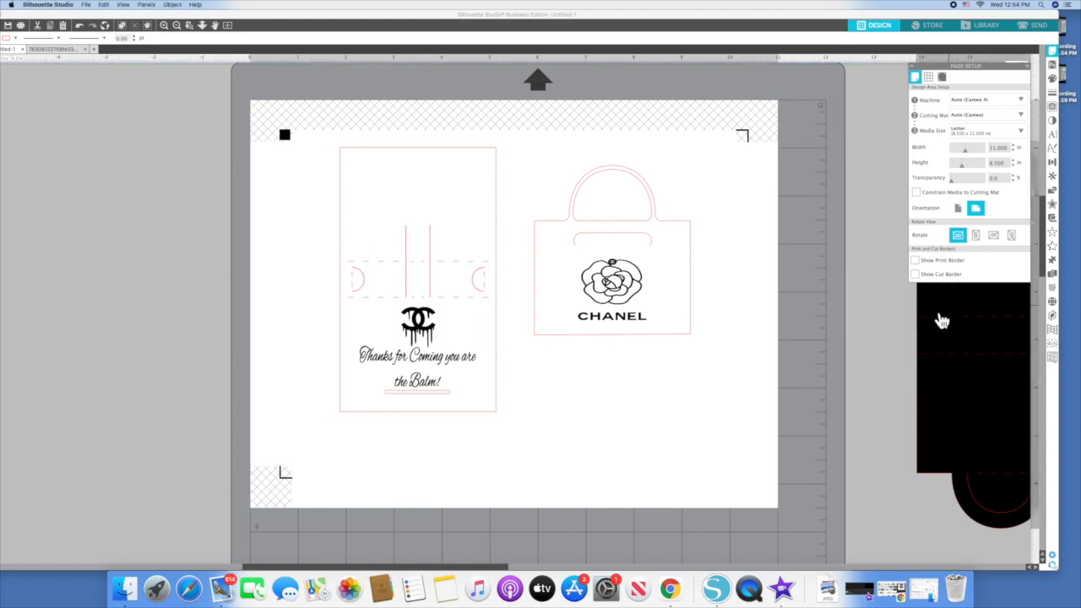
left_click(942, 321)
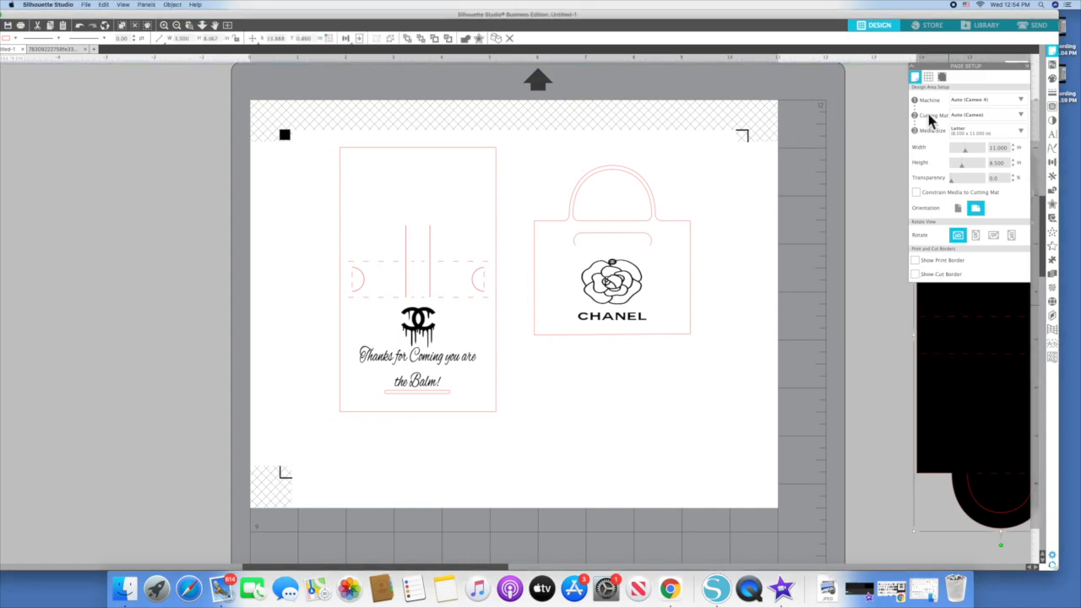
left_click(1028, 66)
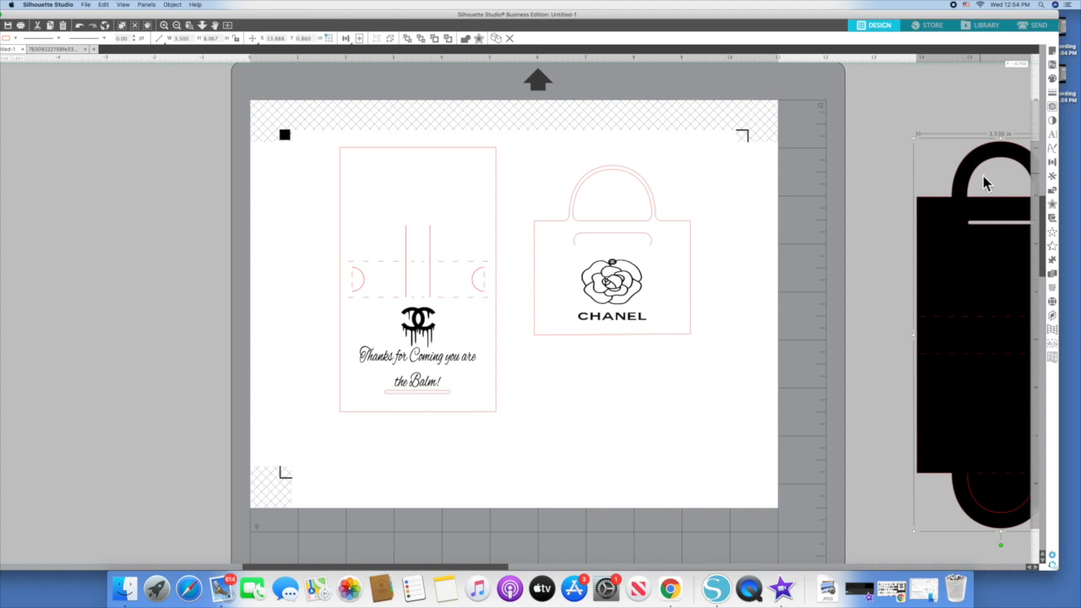
left_click_drag(983, 174, 855, 161)
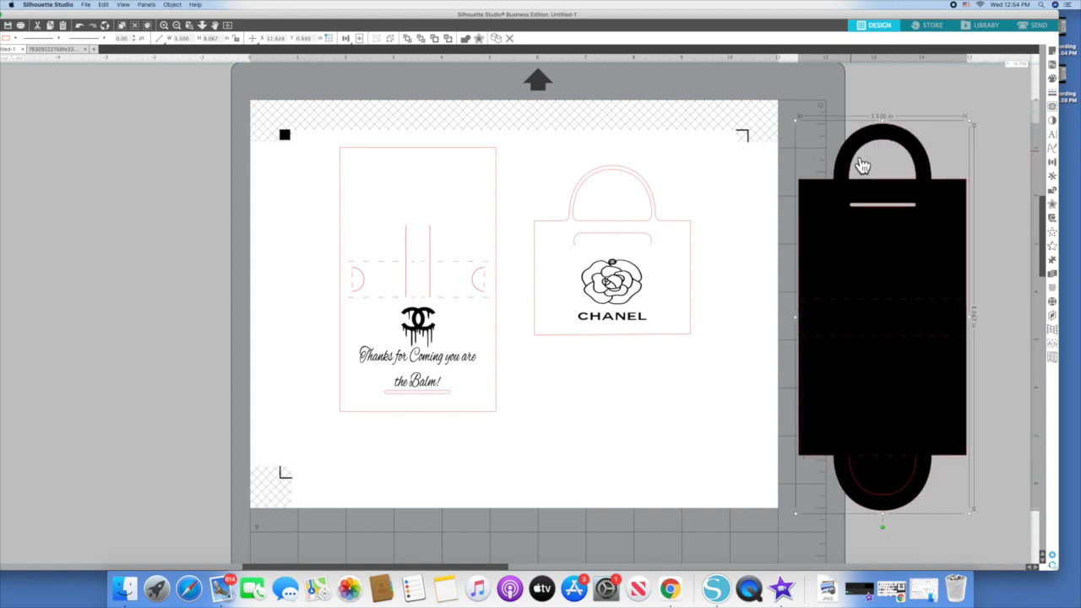
right_click(856, 161)
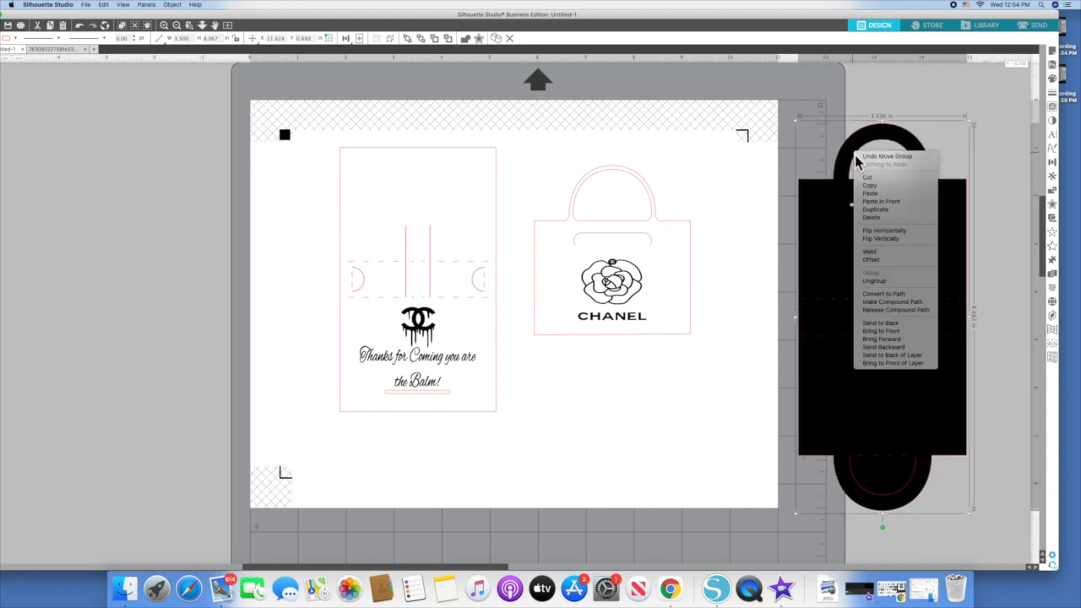
left_click(887, 192)
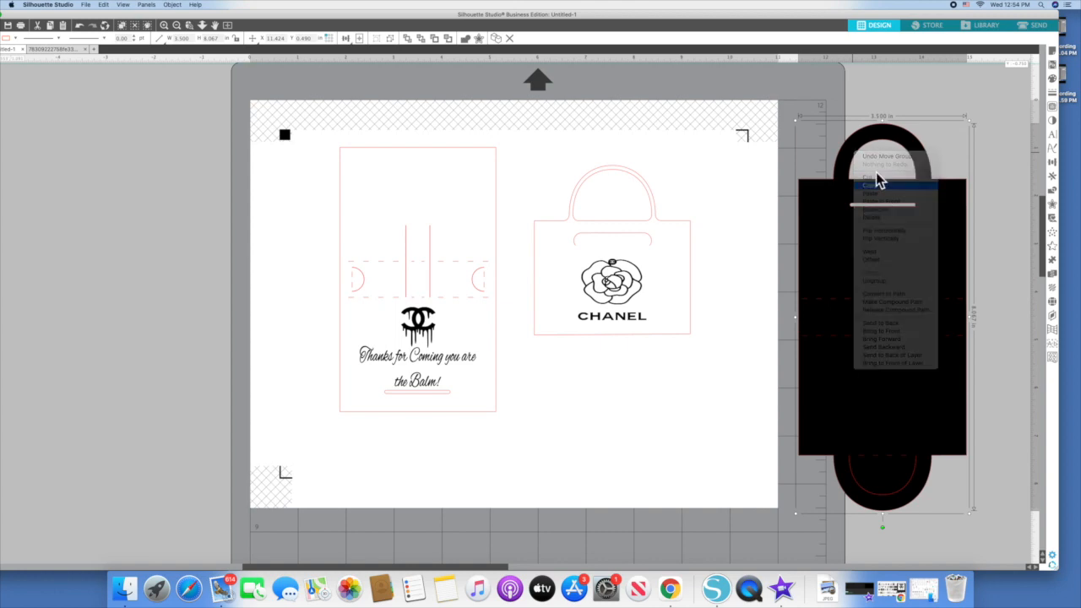
Create a new document, paste the black purse into it and place the purse upright on the page's left part
left_click(95, 50)
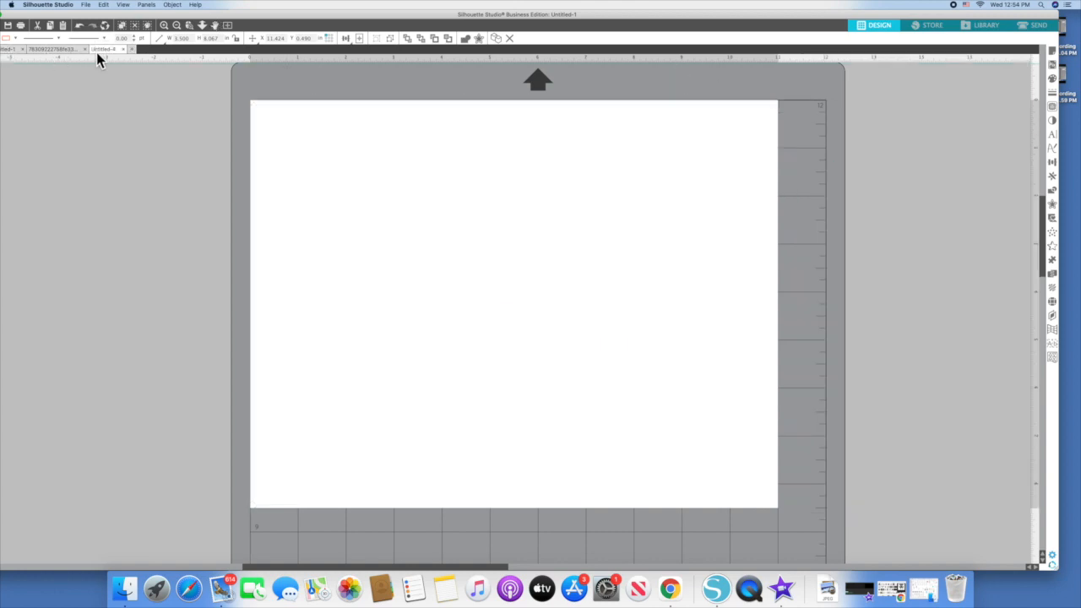
right_click(336, 183)
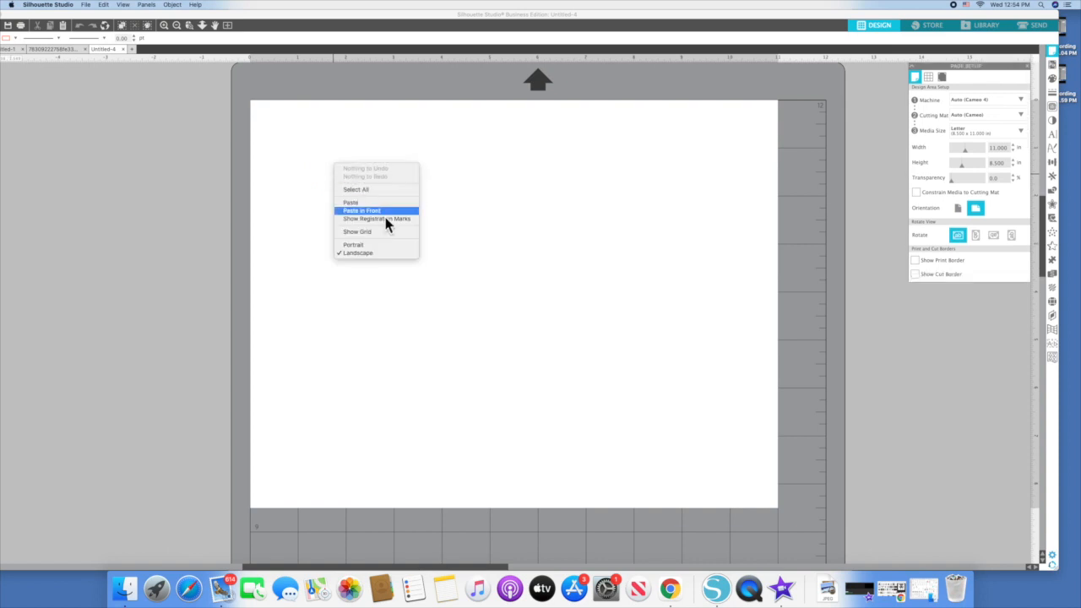
left_click(378, 207)
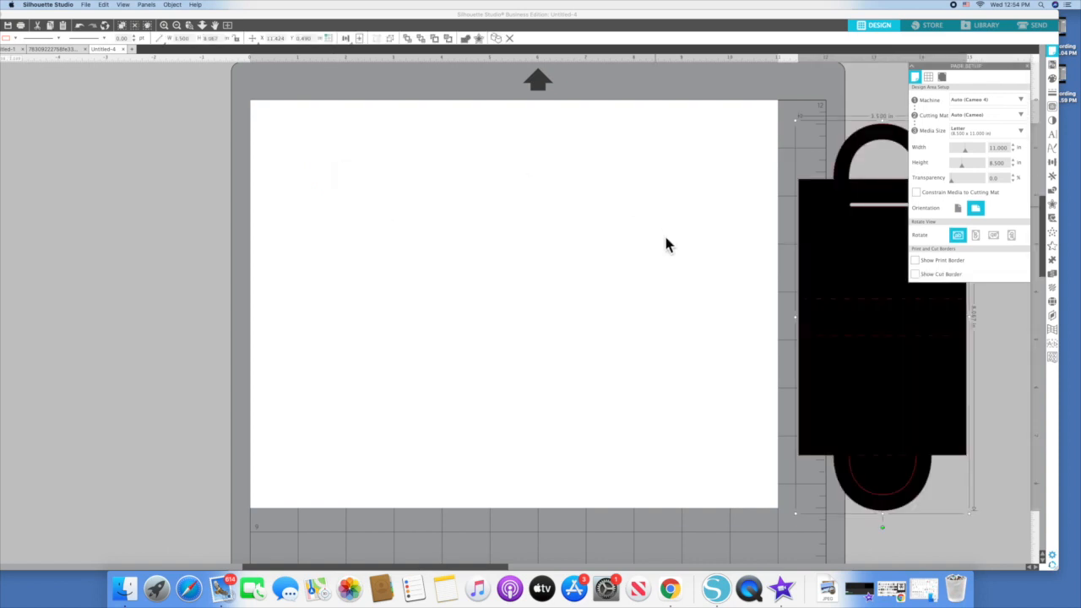
left_click_drag(856, 234, 353, 218)
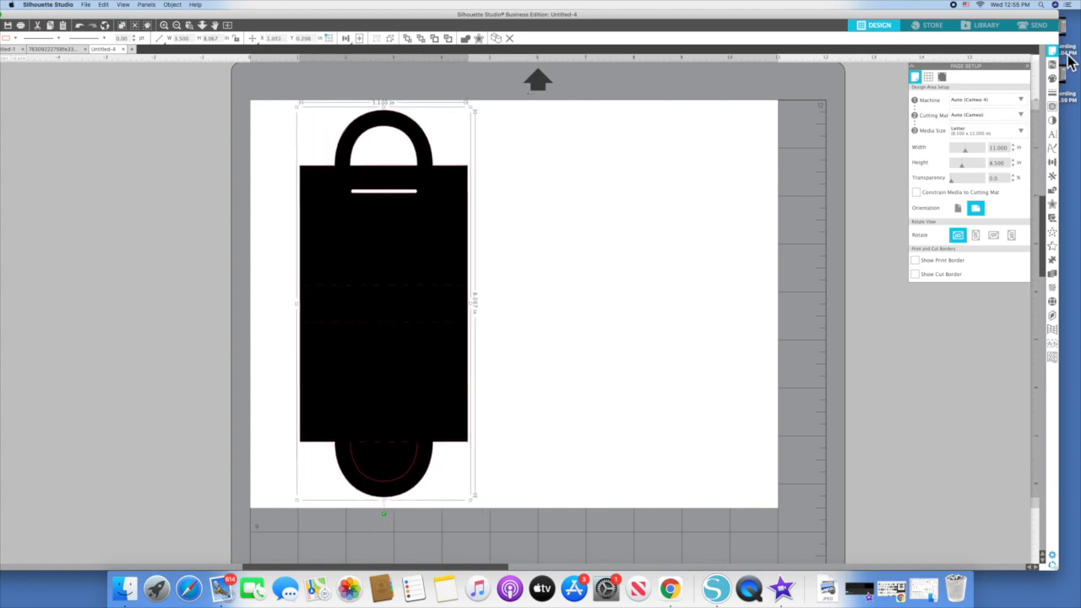
Set the new document's media size to 12x12 and shift the purse close to the page's left edge
left_click(1007, 135)
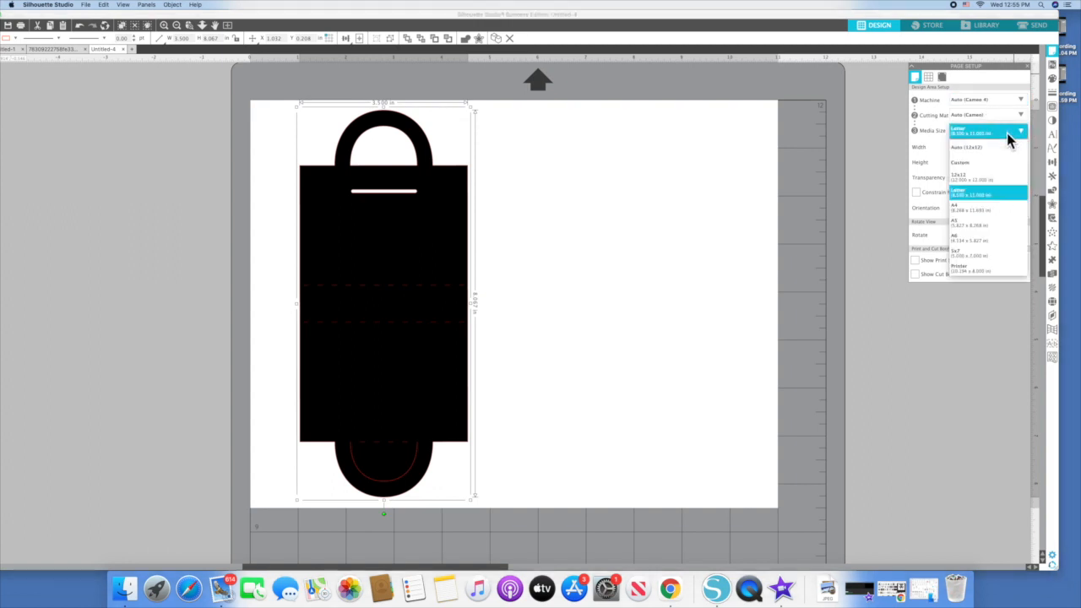
left_click(986, 181)
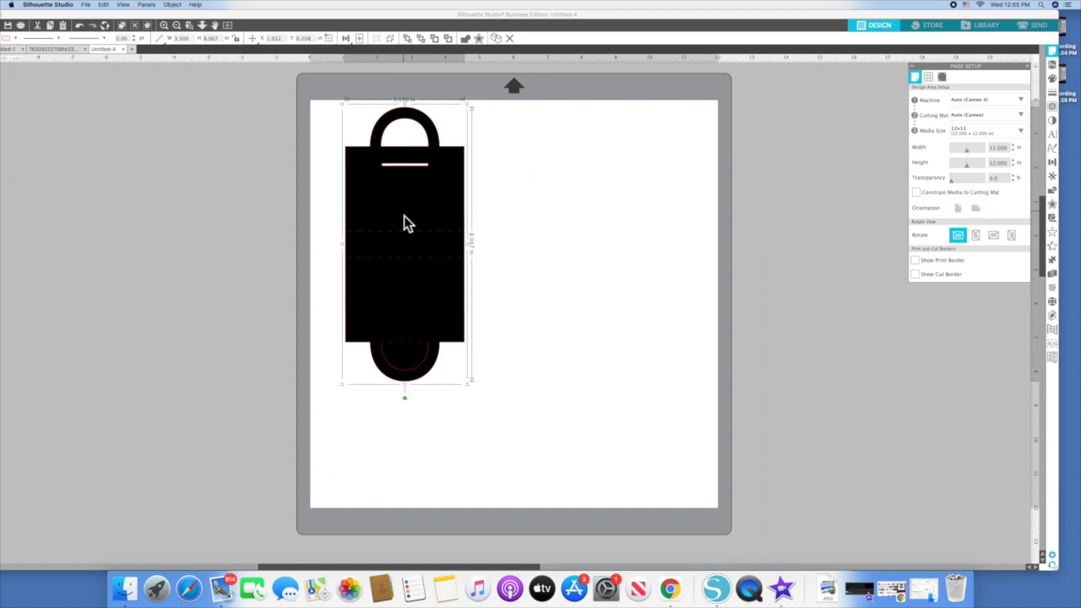
left_click_drag(403, 217, 382, 219)
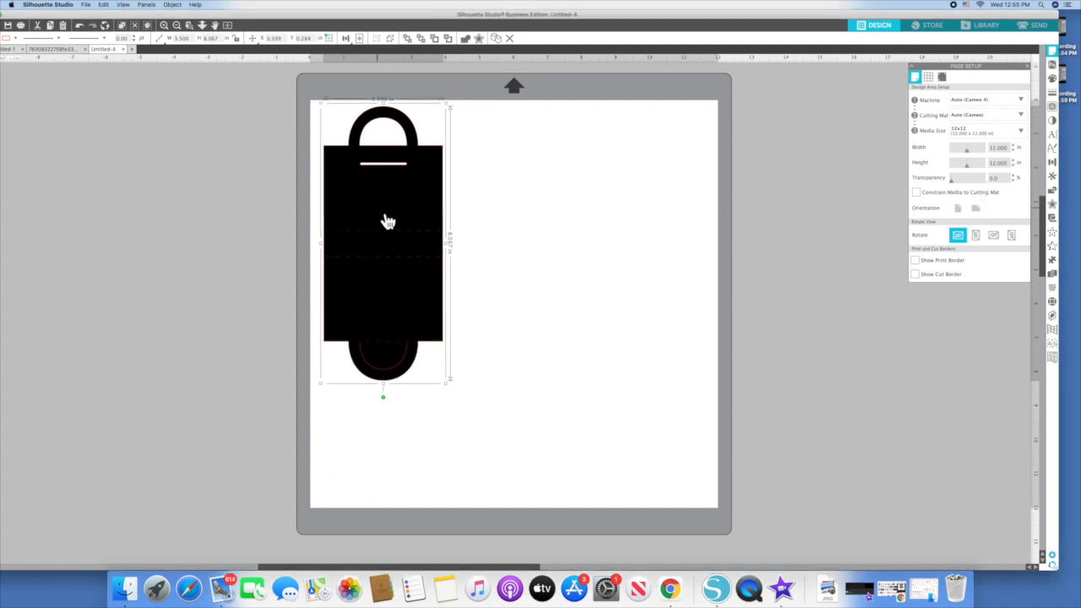
Duplicate the upright purse to its right and leave a small gap between the two
left_click(174, 5)
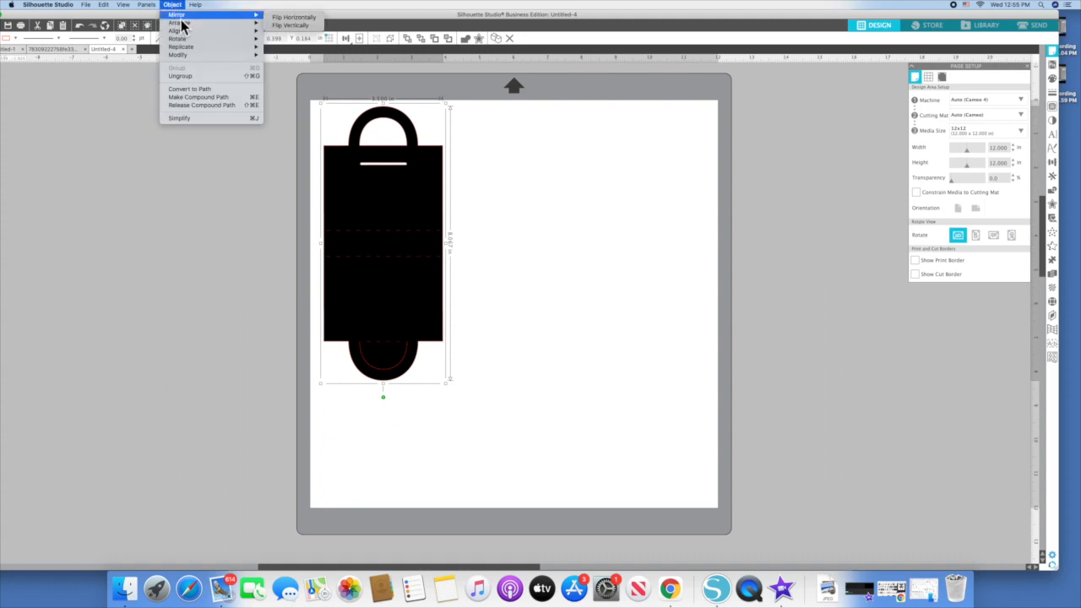
mouse_move(201, 57)
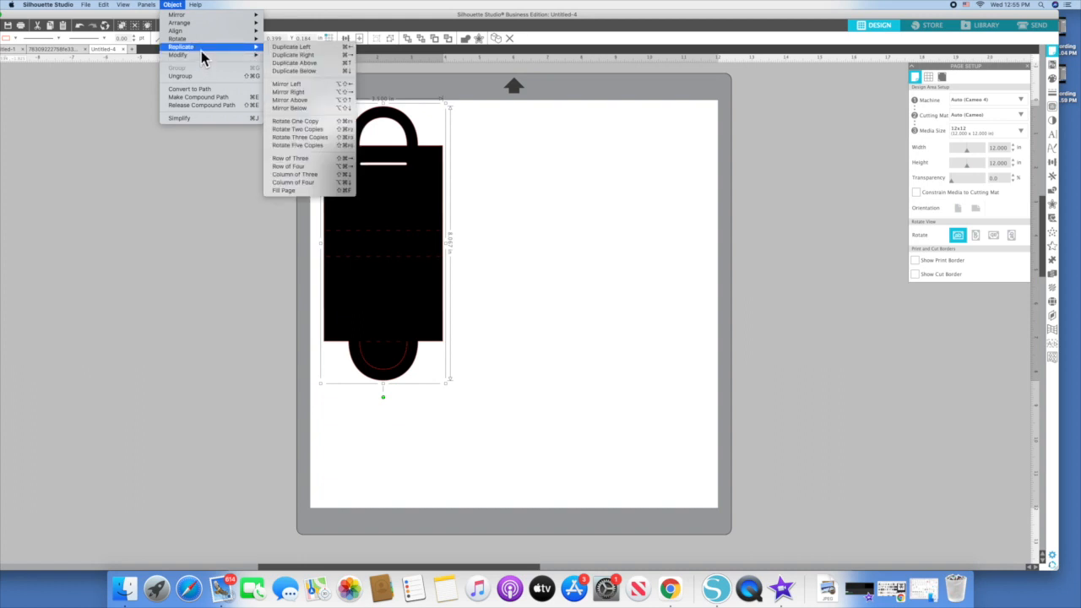
left_click(302, 56)
left_click(536, 188)
left_click_drag(535, 188, 560, 188)
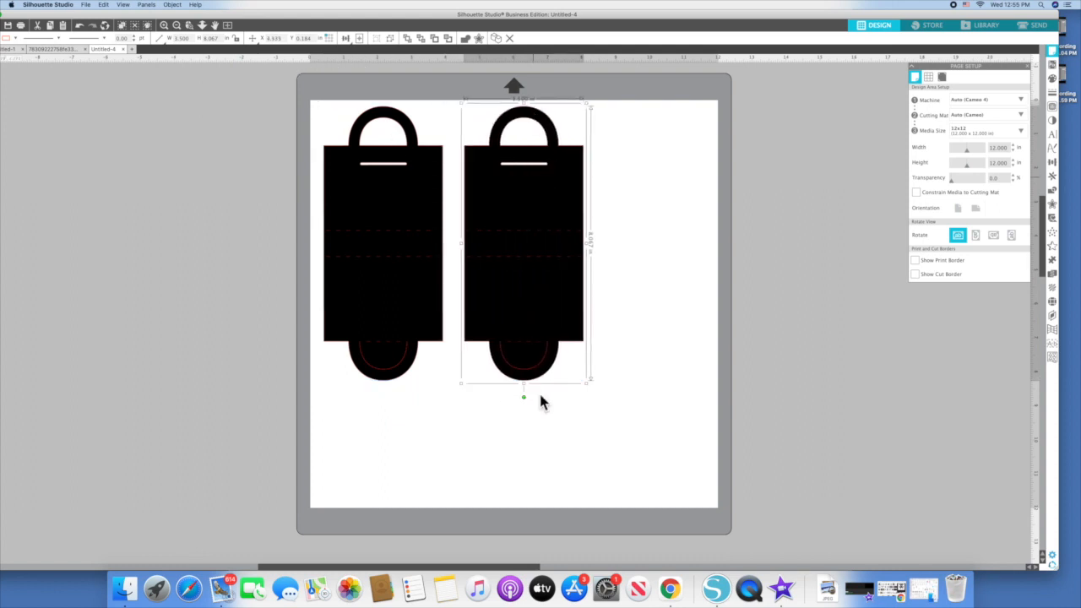
Rotate the duplicate purse 90 degrees clockwise and fit it near the page's top, between the upright purse and the right edge
left_click_drag(524, 397, 296, 243)
left_click_drag(526, 229, 572, 178)
left_click(405, 247)
left_click_drag(409, 252, 410, 211)
left_click(518, 193)
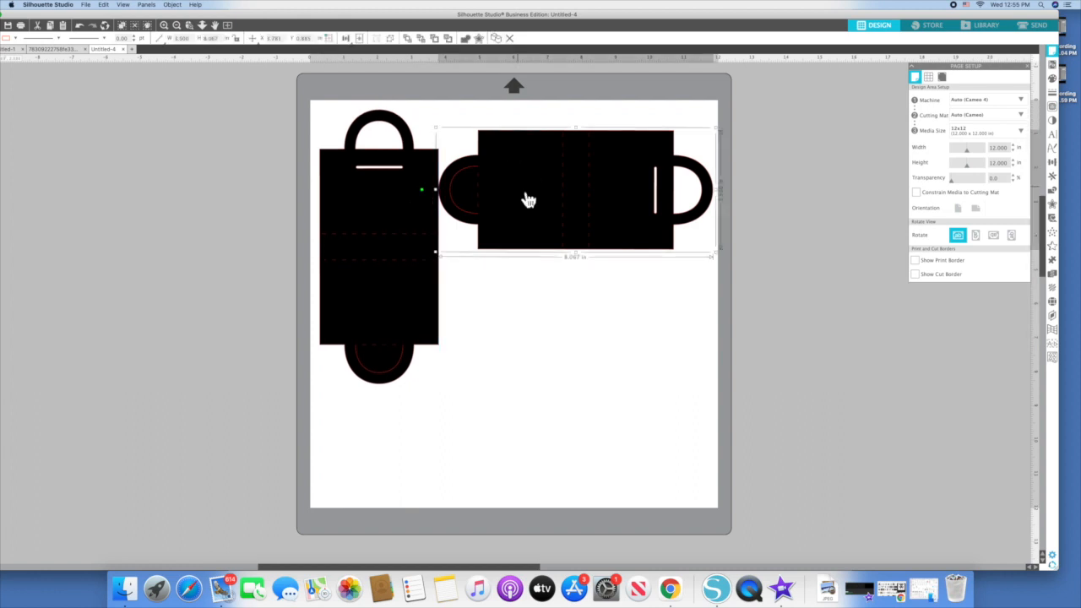
key("Right")
key("Right")
key("Right")
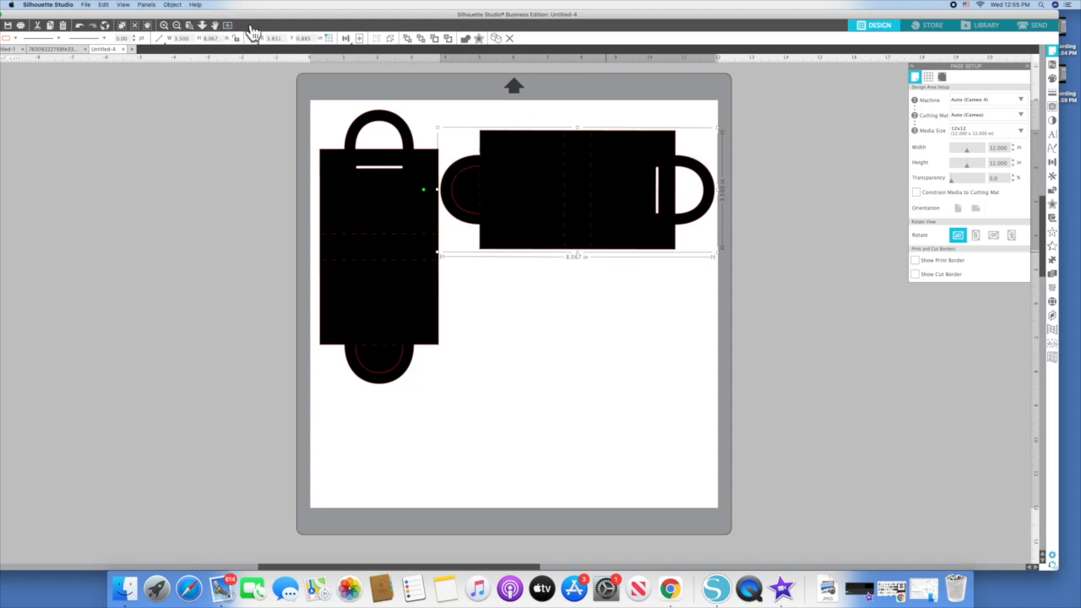
Duplicate the sideways purse below itself and nudge the copy down to leave a narrow gap
left_click(172, 4)
mouse_move(180, 48)
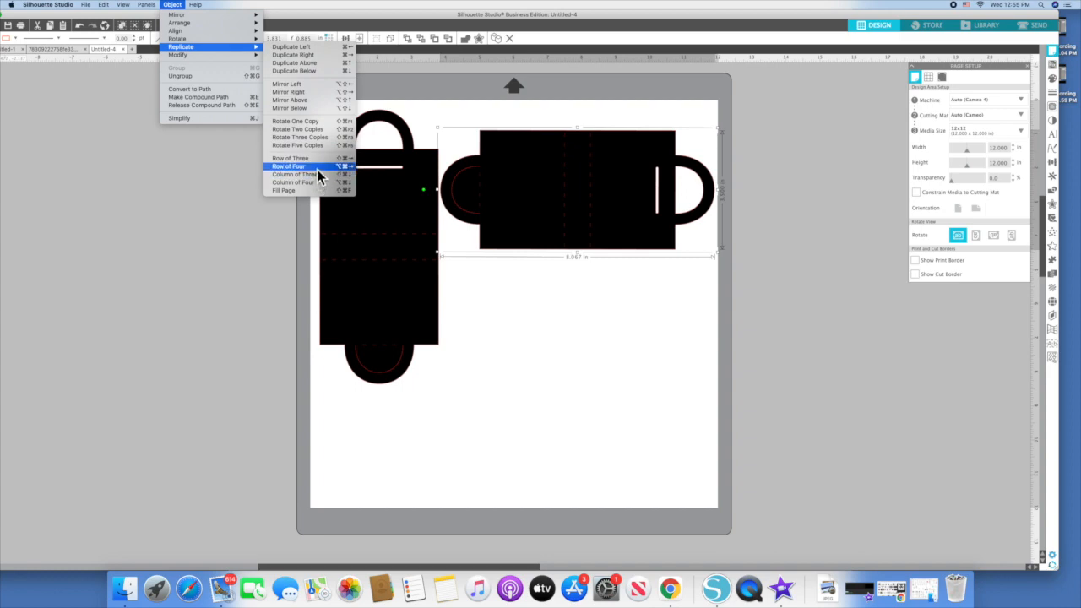
left_click(323, 71)
key("Down")
key("Down")
key("Down")
key("Down")
key("Down")
key("Down")
key("Down")
key("Down")
key("Down")
key("Down")
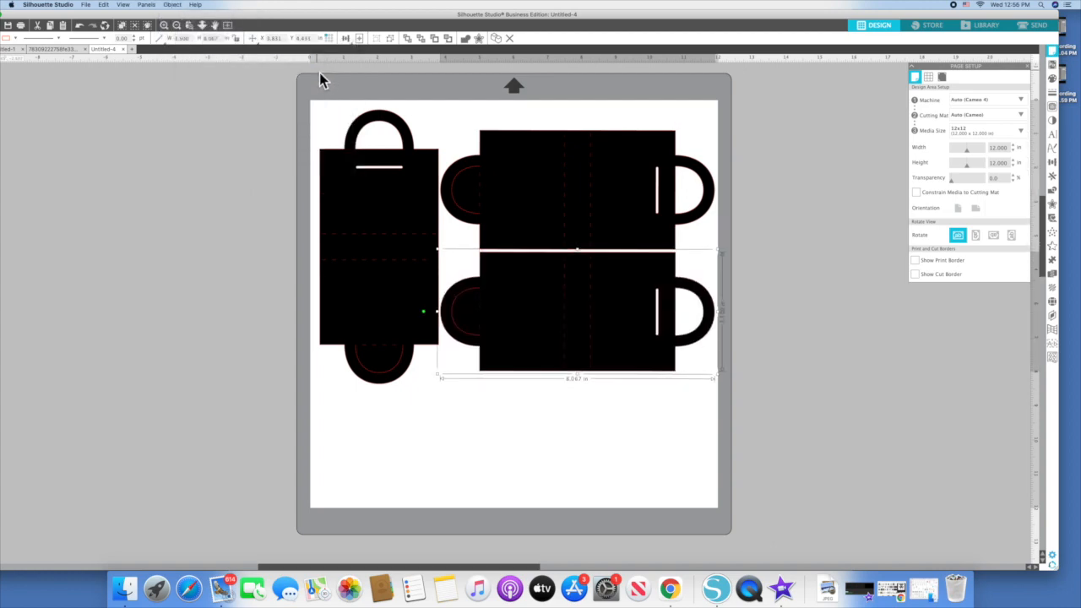
key("Down")
key("Down")
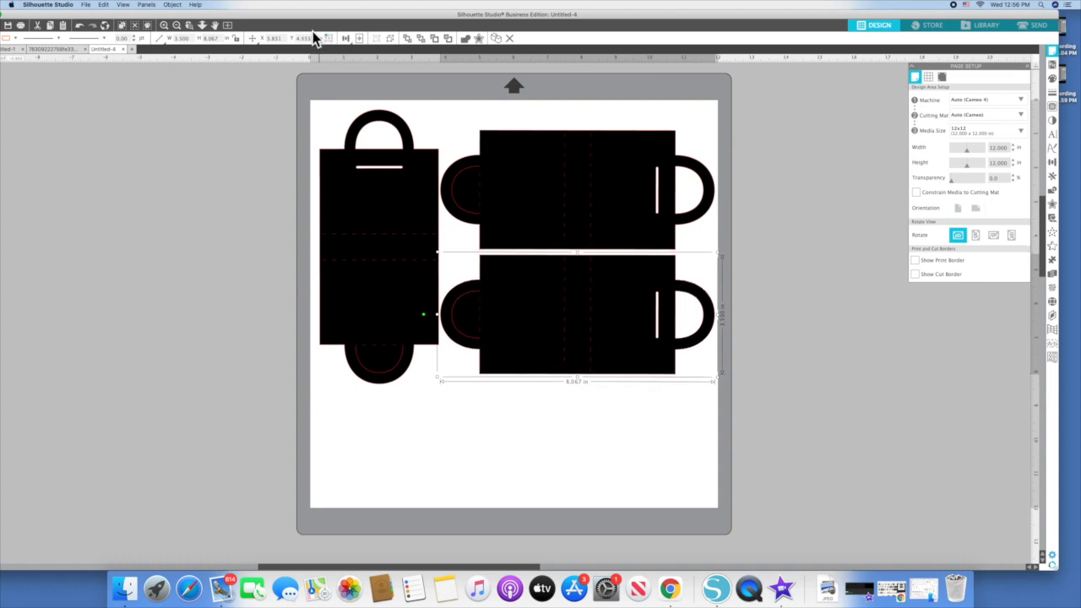
Duplicate the second sideways purse below and nudge this third one down to clear it, within the page
left_click(173, 5)
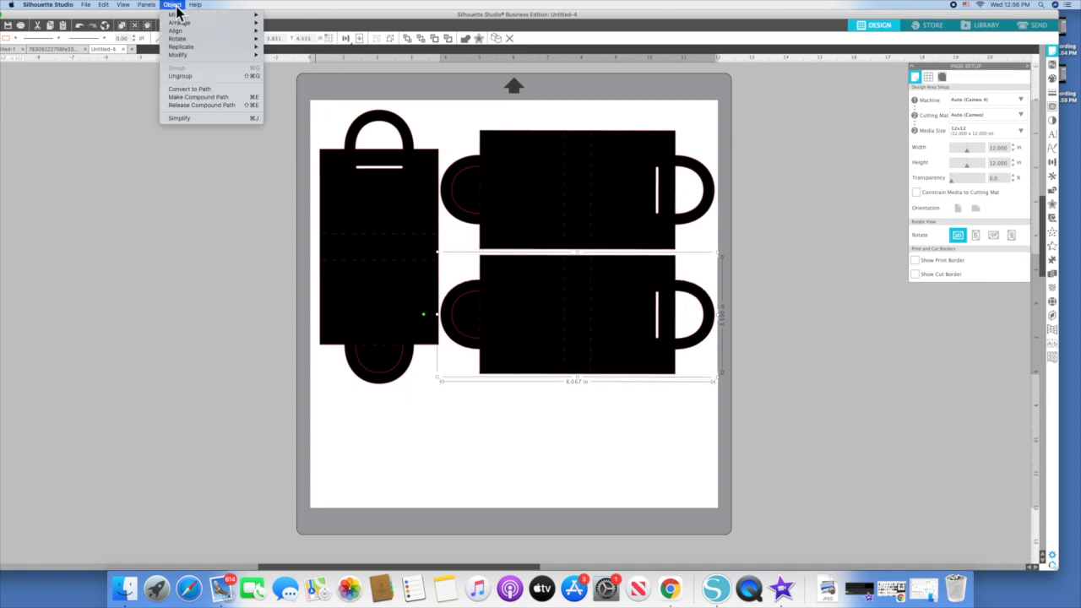
mouse_move(240, 47)
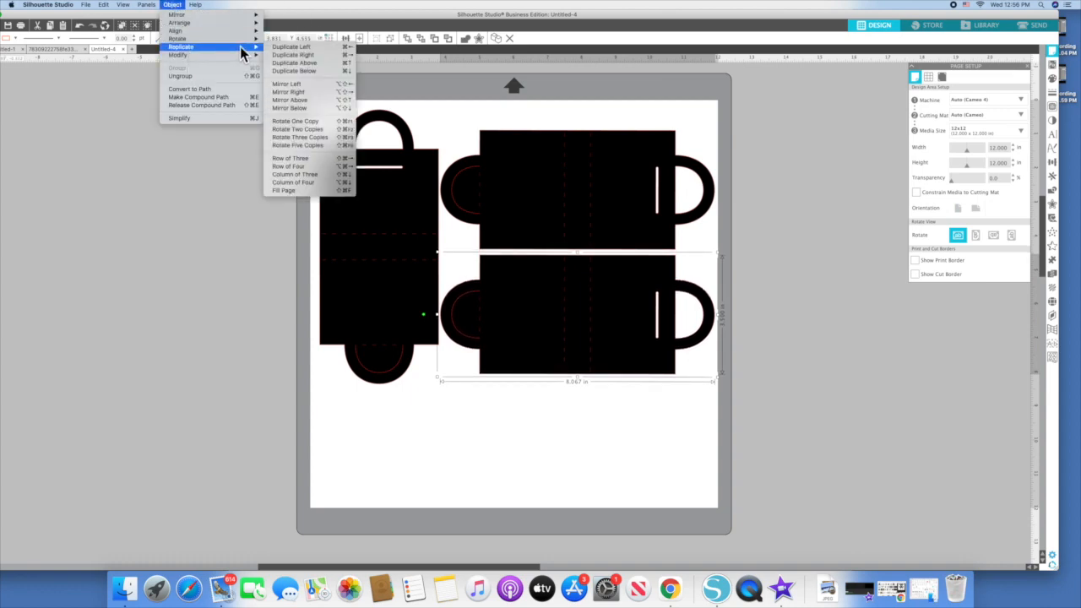
left_click(310, 72)
key("Down")
key("Down")
key("Down")
key("Down")
key("Down")
key("Down")
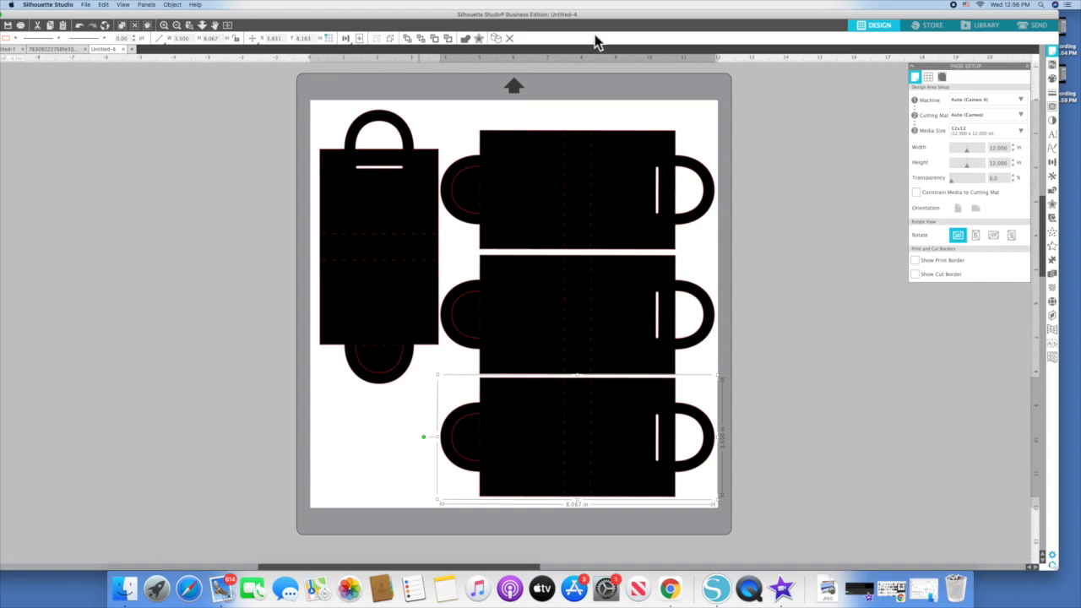
Deselect the purses, return to the document with the insert and front panel, and remove the black purse beside its page
left_click(795, 148)
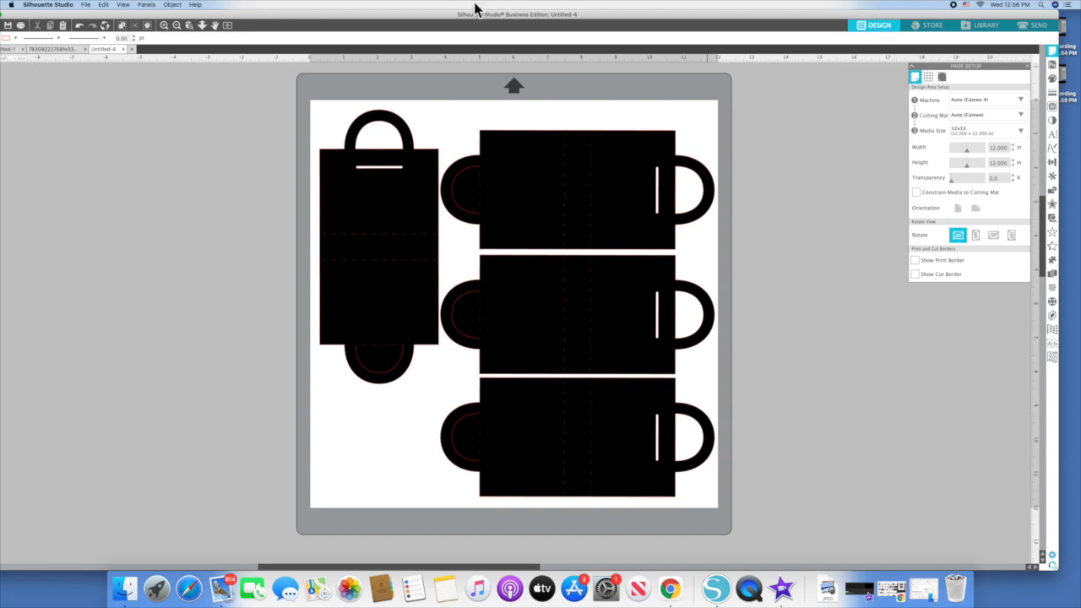
left_click(12, 49)
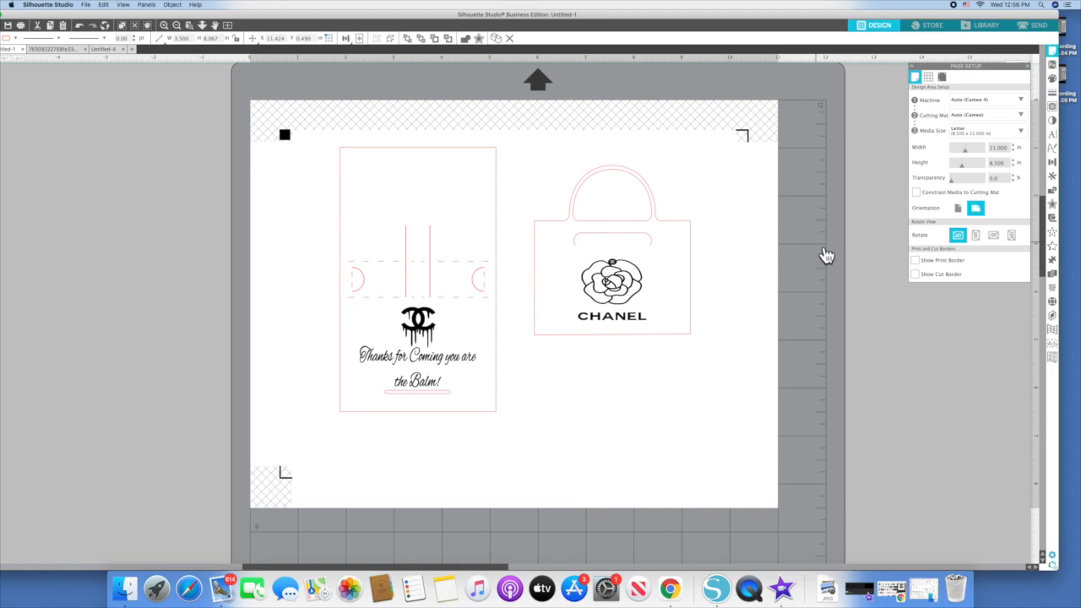
Set the cutting speed to 7 for the heavy coverstock and send the insert and front panel job to the Cameo 4
left_click(1039, 25)
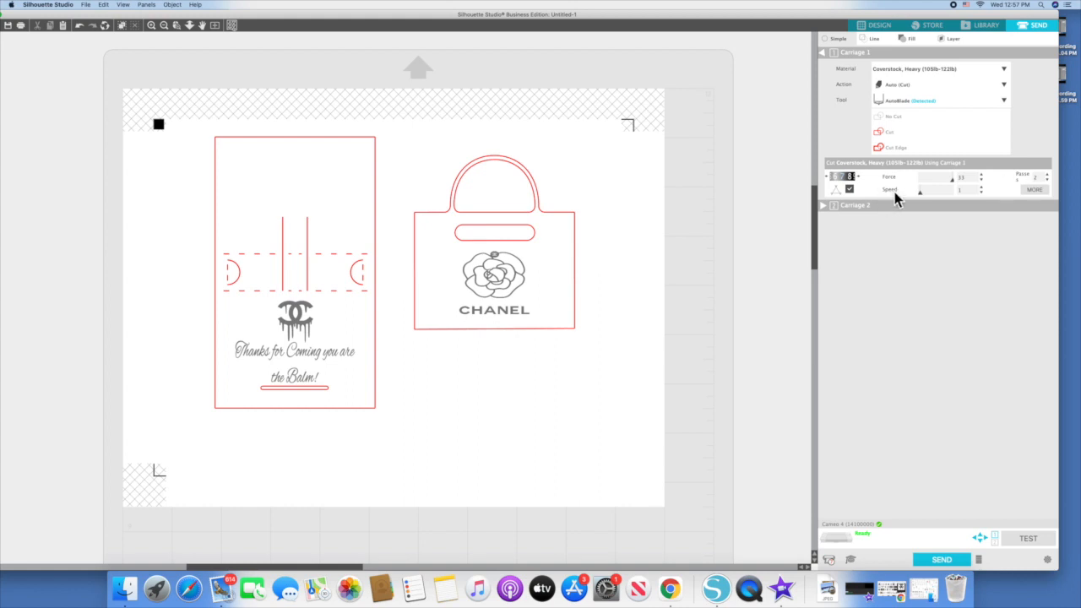
left_click(981, 187)
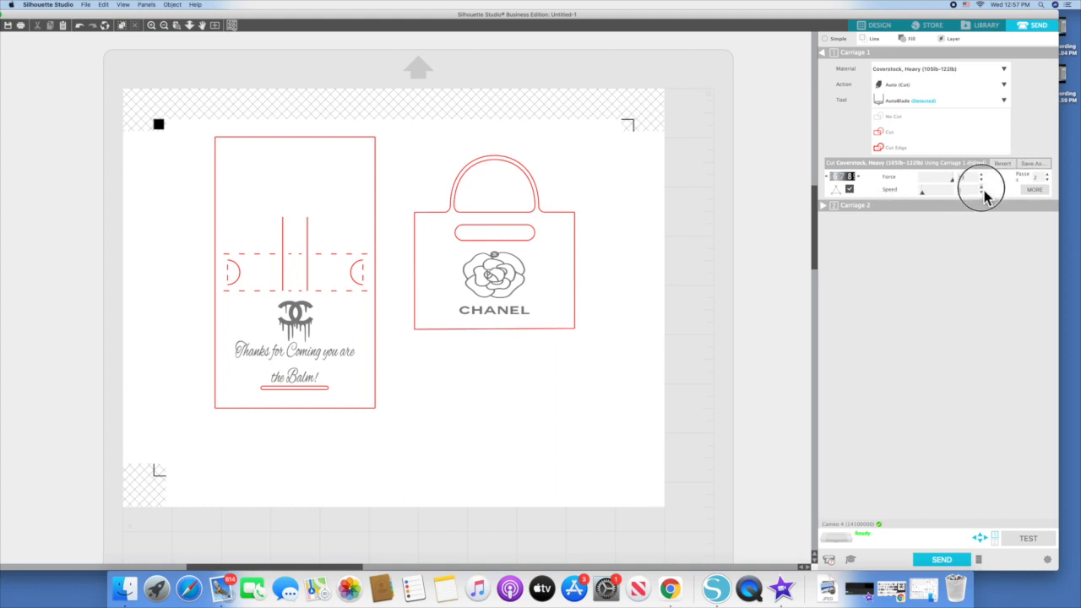
left_click(982, 187)
left_click(982, 187)
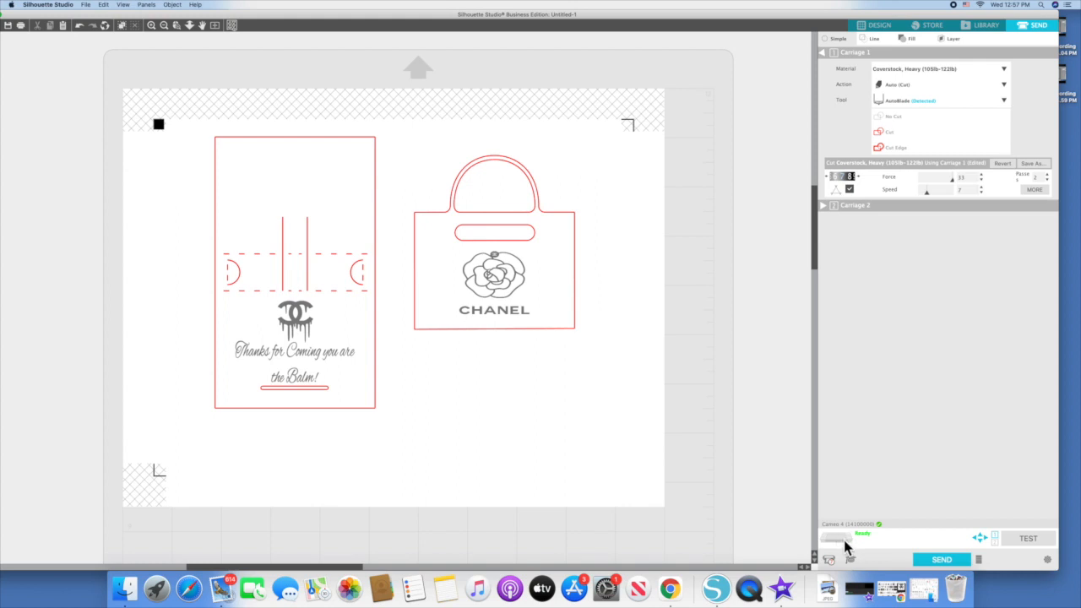
left_click(940, 560)
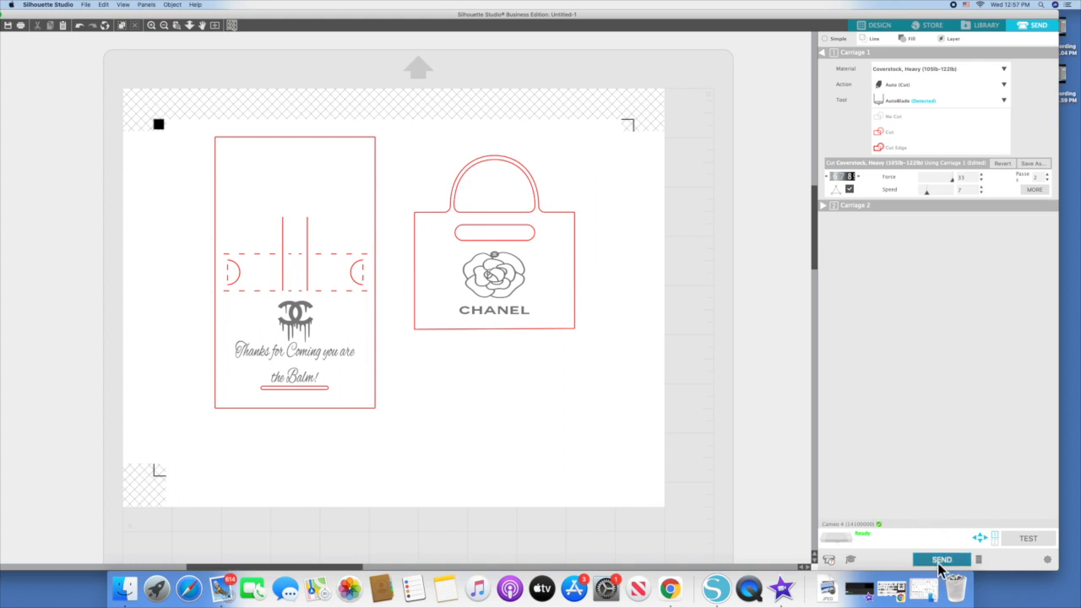
Bring up the send setup for the 12x12 four-purse layout and choose the available Cameo 3 as its cutting machine
left_click(879, 27)
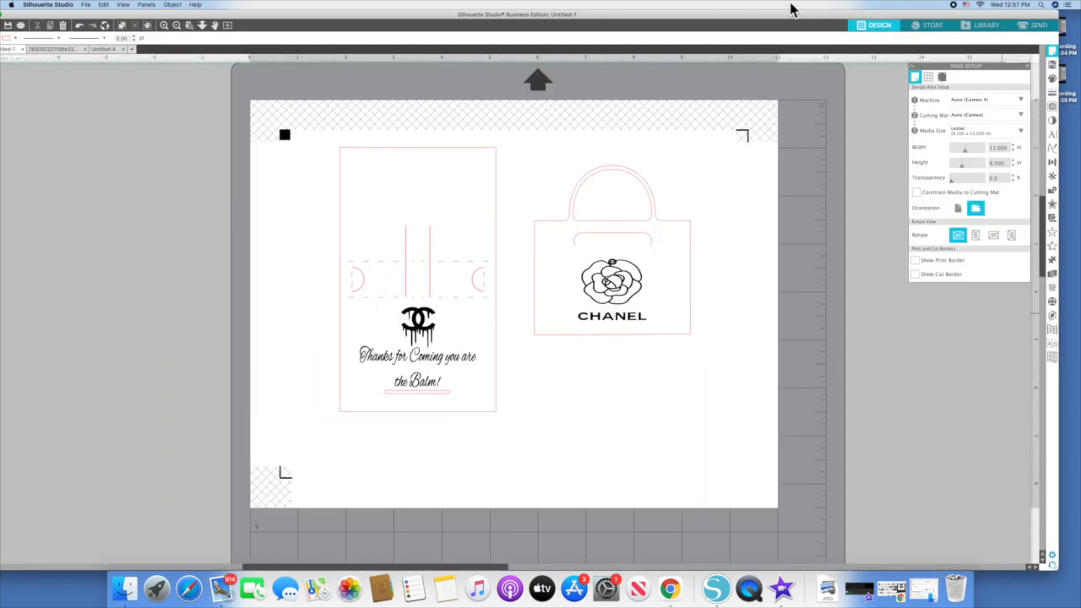
left_click(101, 48)
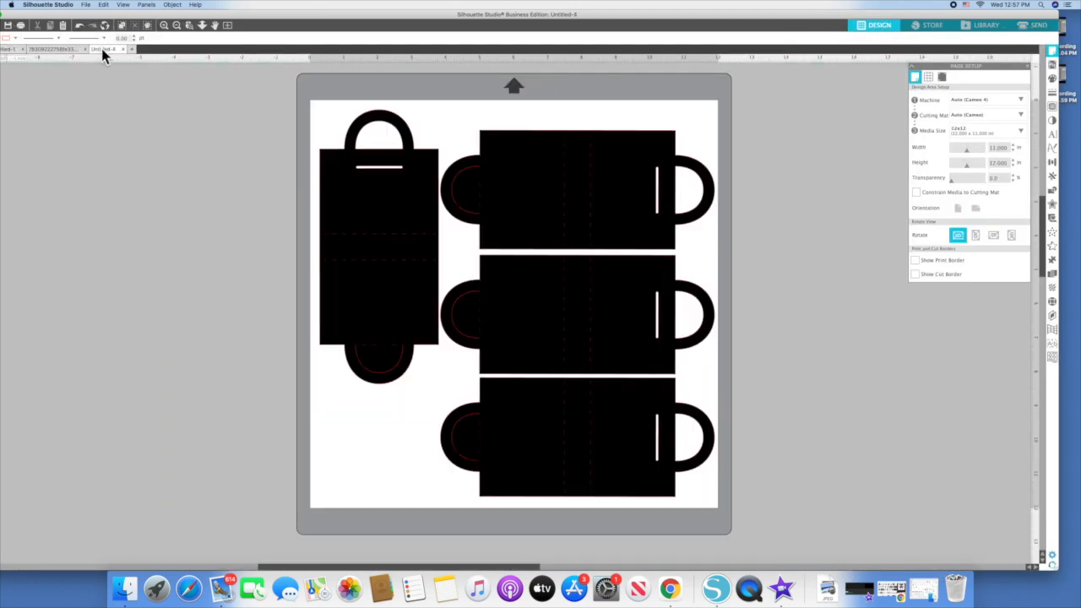
left_click(1044, 26)
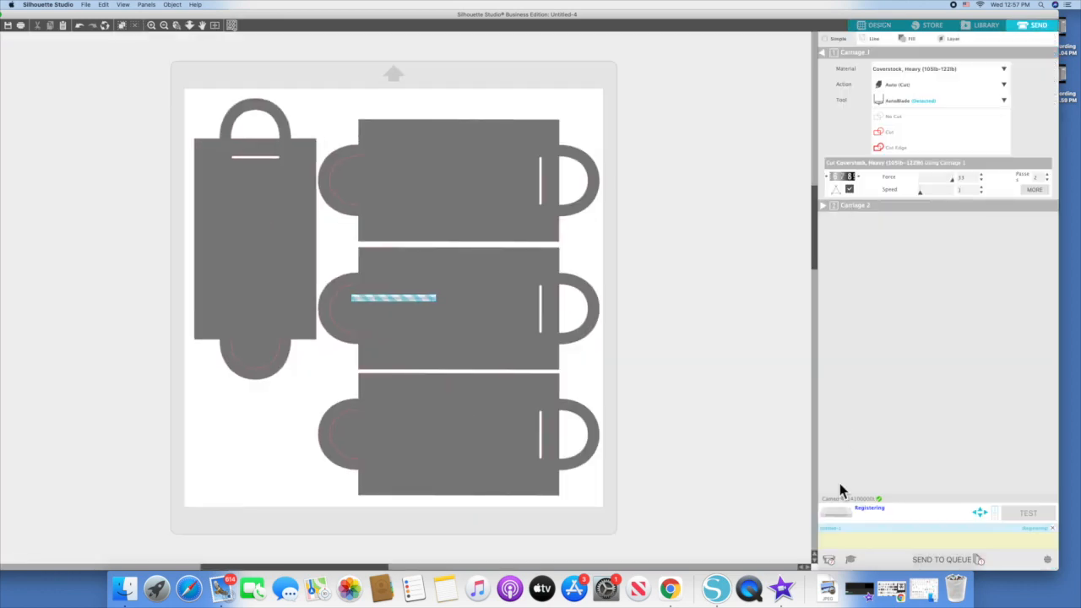
left_click(828, 560)
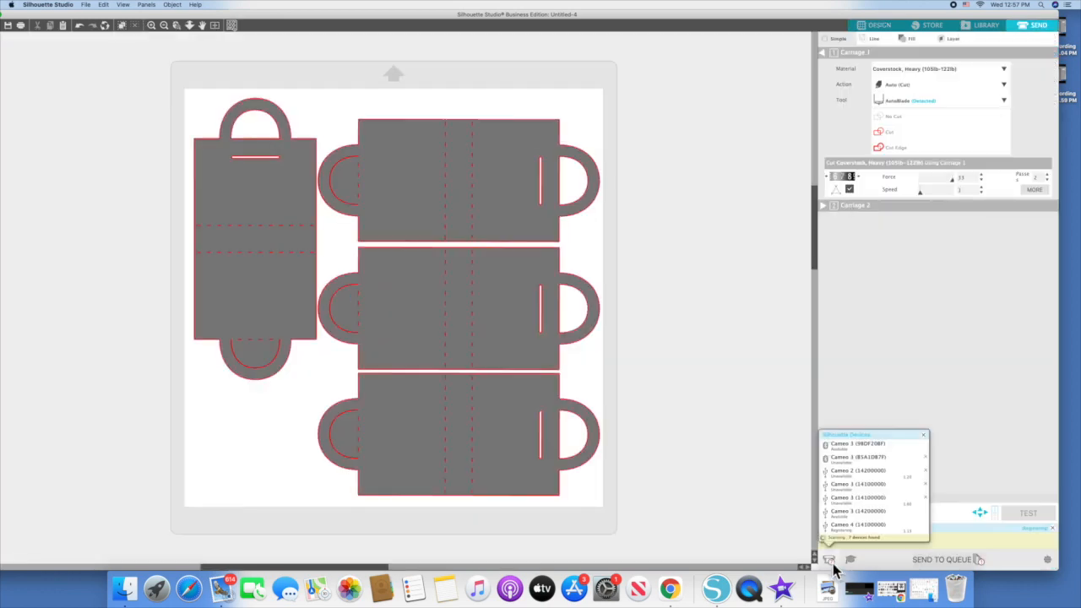
left_click(863, 515)
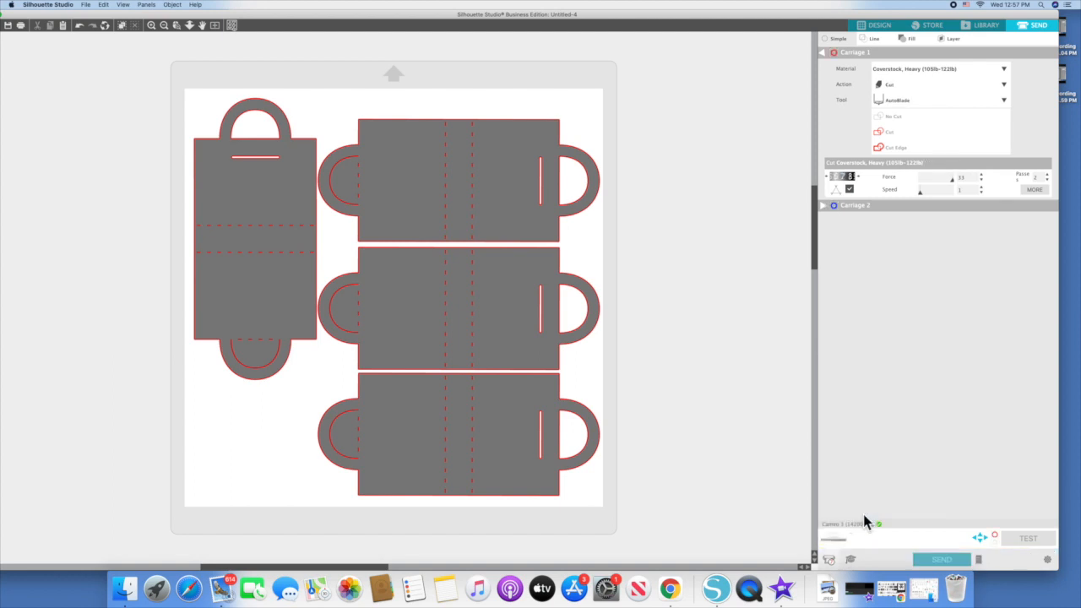